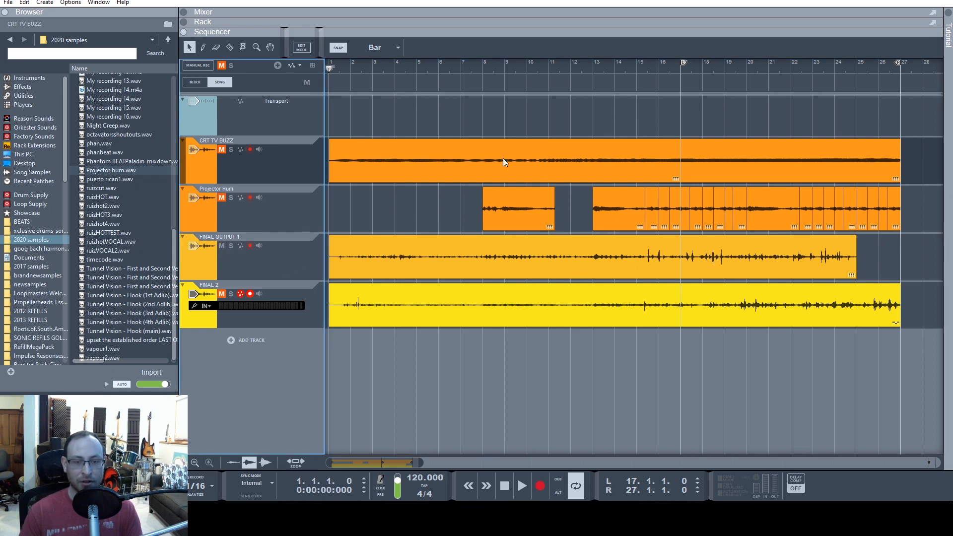
# Play back the FINAL OUTPUT 1 track around bars 15 to 21, replaying the passage from about bar 15.
pyautogui.click(368, 75)
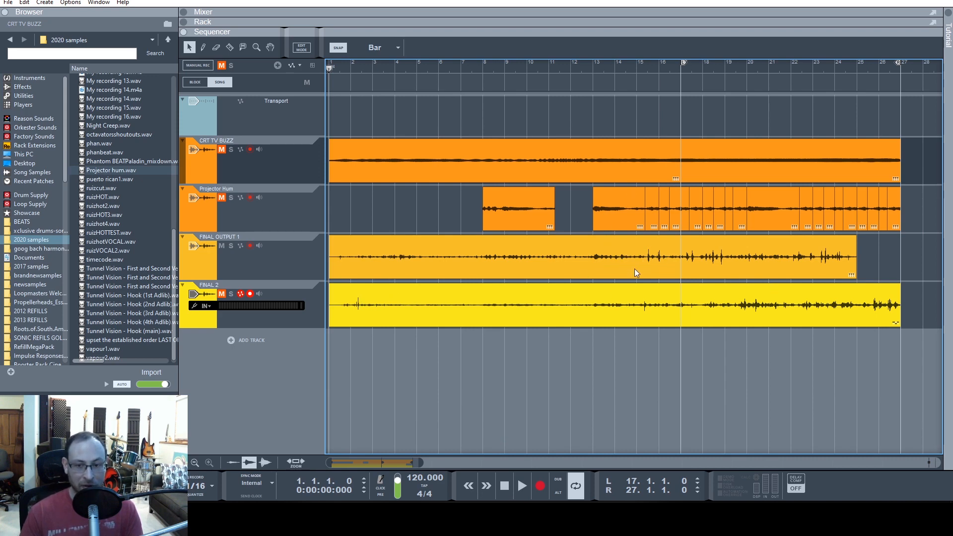
pyautogui.moveTo(332, 464); pyautogui.dragTo(386, 463)
pyautogui.hscroll(2, 393, 470)
pyautogui.click(640, 67)
pyautogui.press('space')
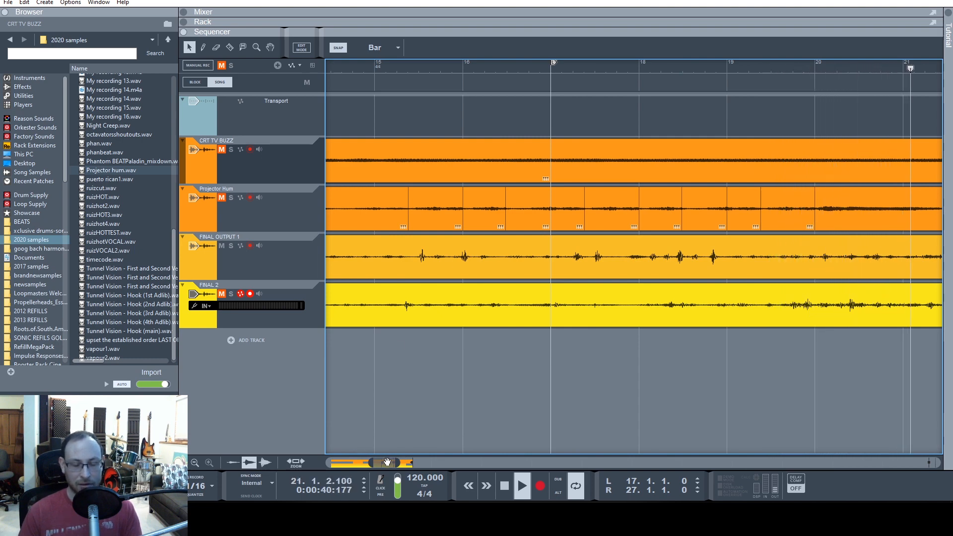
pyautogui.press('space')
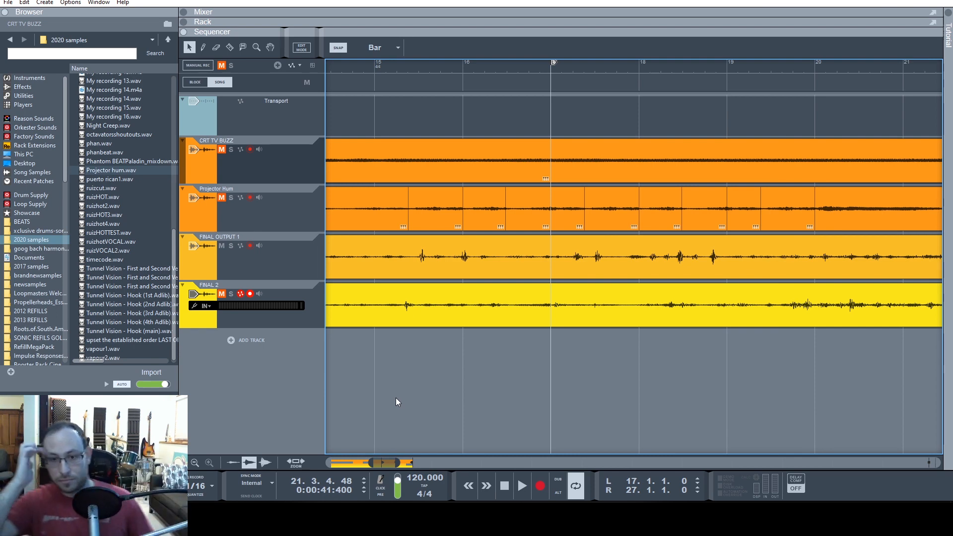
pyautogui.press('space')
pyautogui.click(410, 67)
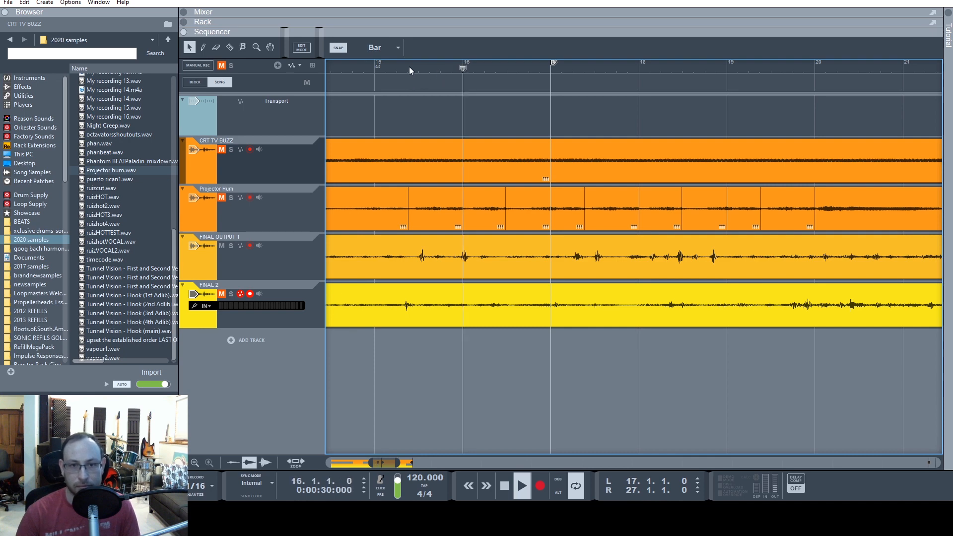
pyautogui.click(379, 71)
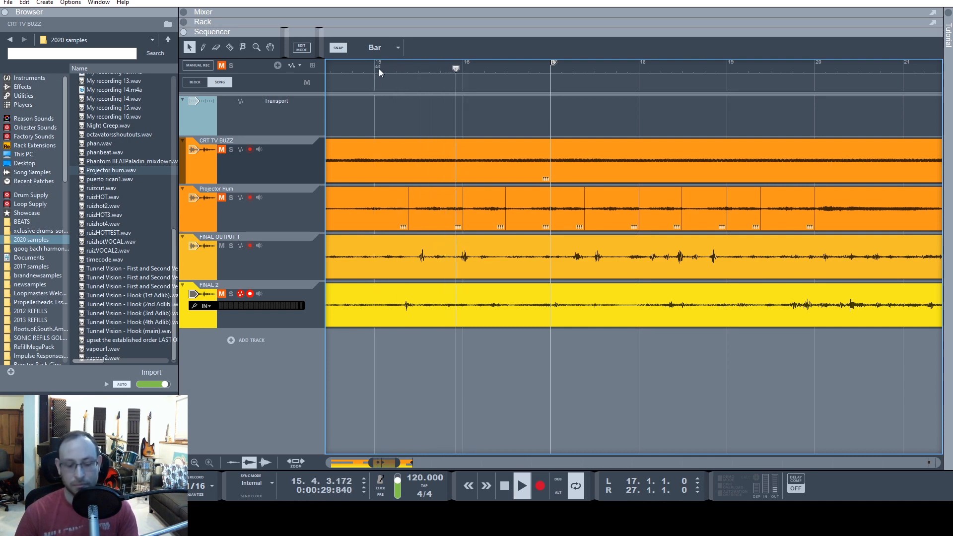
# Raise the FINAL OUTPUT 1 channel fader in the mixer and set the FINAL 2 level to about 3 dB.
pyautogui.press('F5')
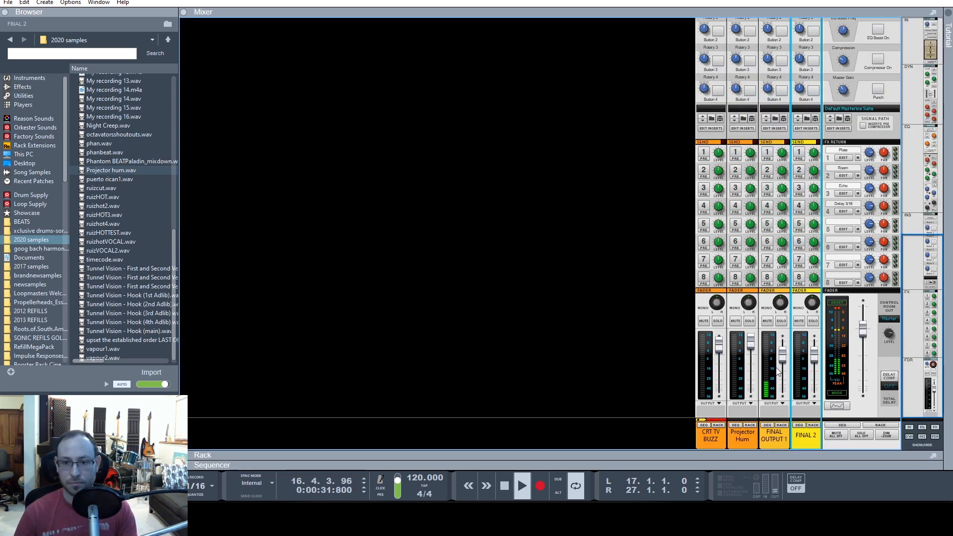
pyautogui.moveTo(786, 359); pyautogui.dragTo(815, 359)
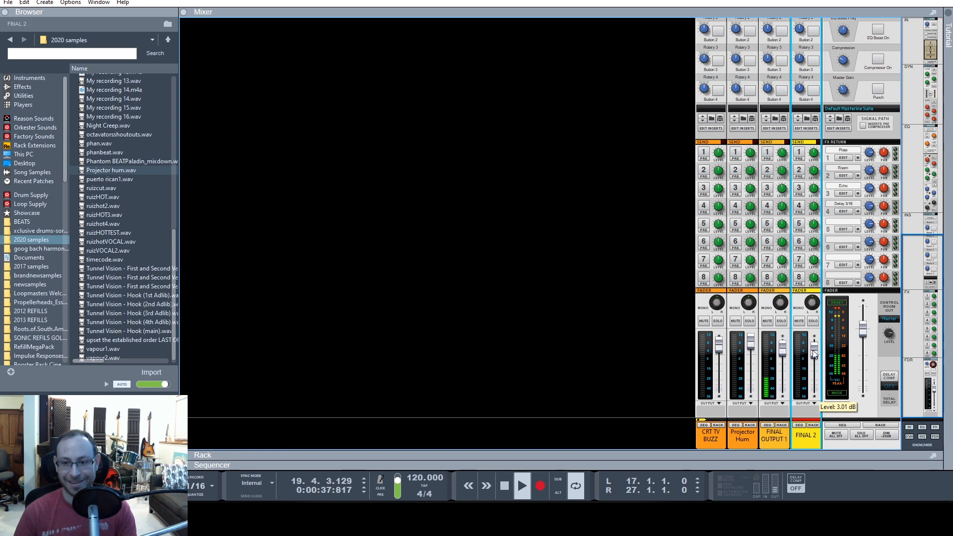
pyautogui.press('F7')
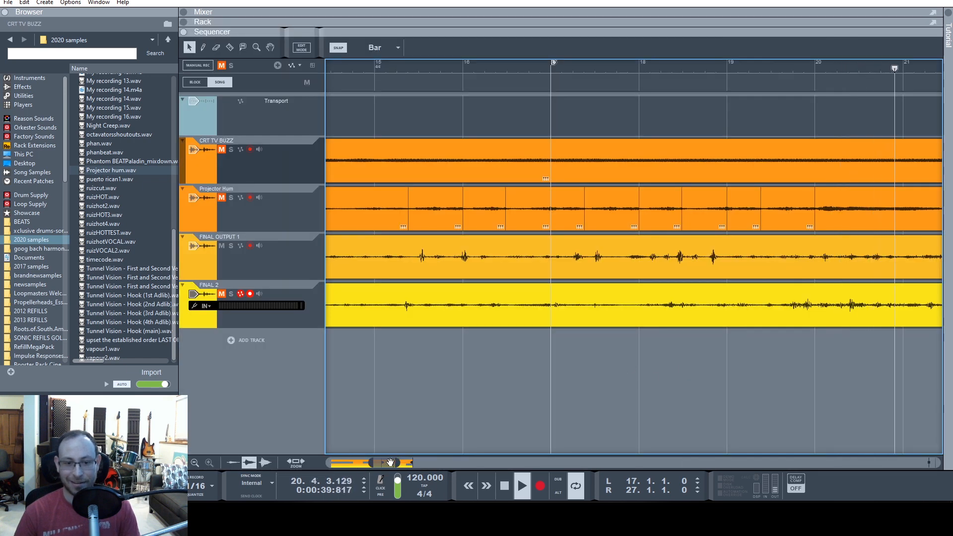
# Stop playback, show the whole arrangement in the sequencer and return the playhead to bar 1.
pyautogui.hscroll(-6, 367, 464)
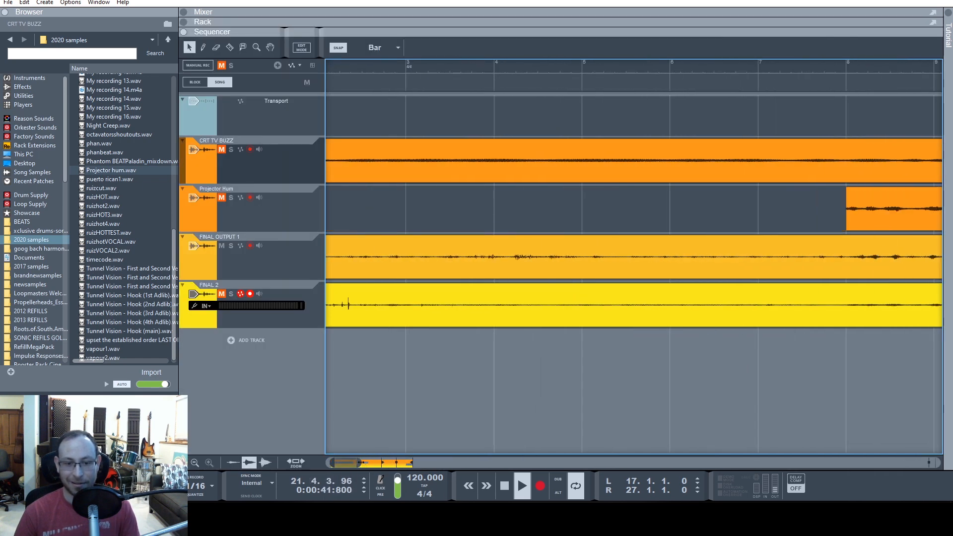
pyautogui.moveTo(361, 463); pyautogui.dragTo(427, 463)
pyautogui.press('space')
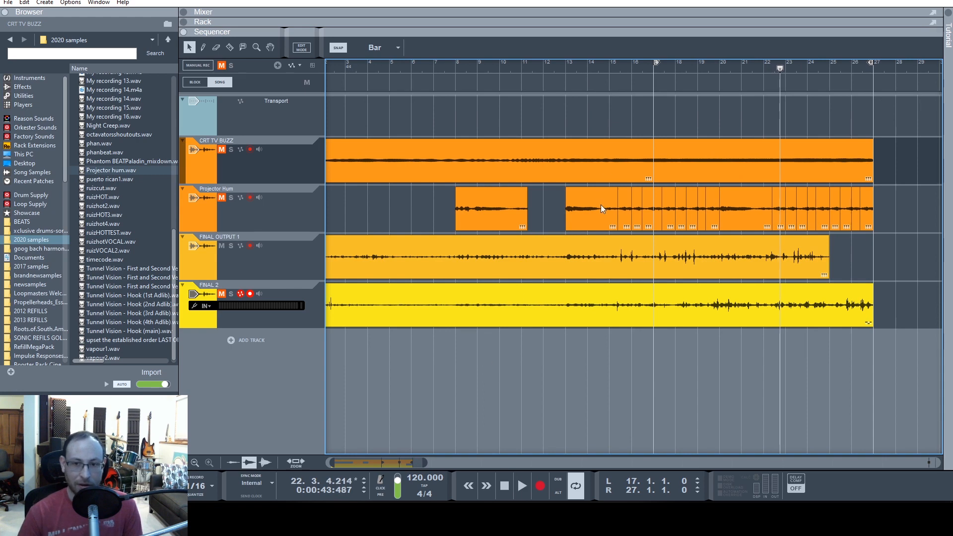
pyautogui.moveTo(618, 64); pyautogui.dragTo(605, 72)
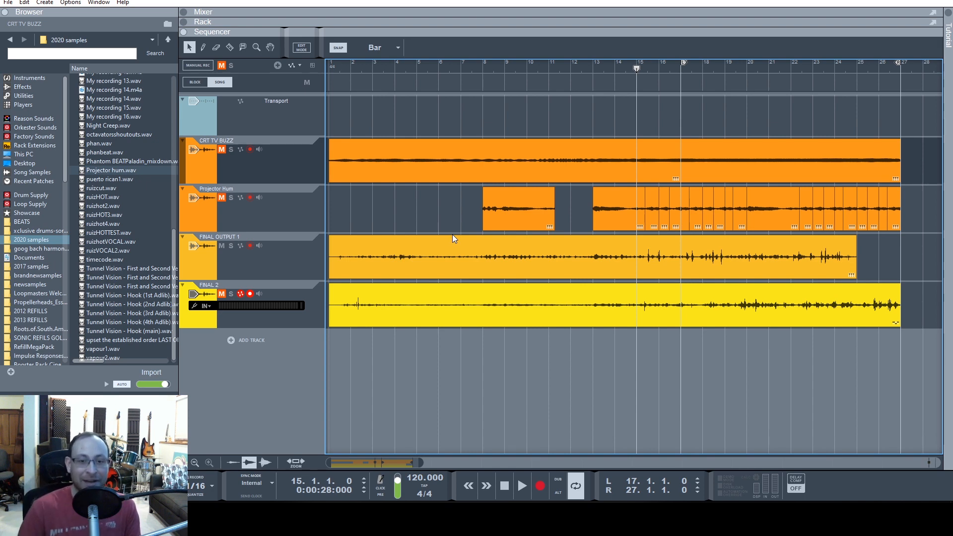
pyautogui.click(329, 69)
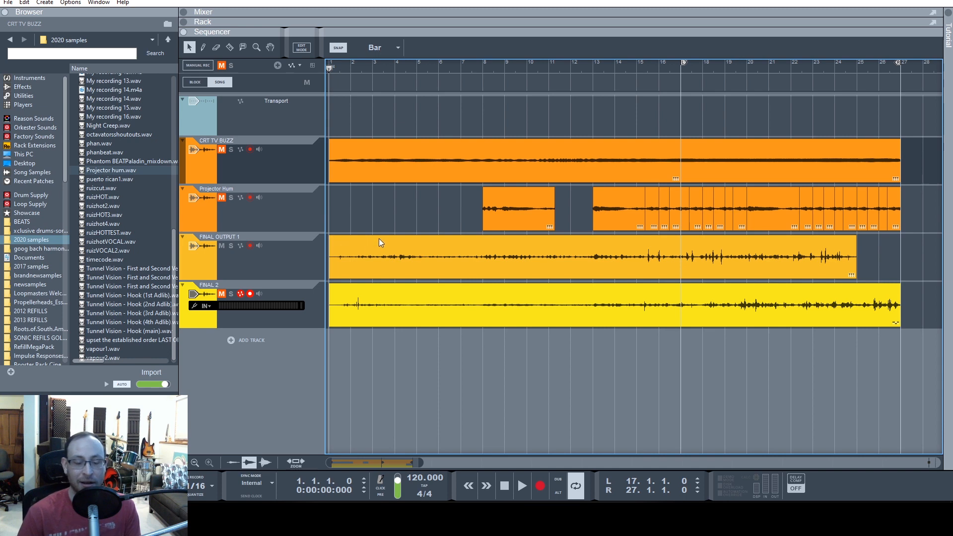
# Mute the FINAL OUTPUT 1 track, unmute FINAL 2 and play it back for comparison.
pyautogui.press('space')
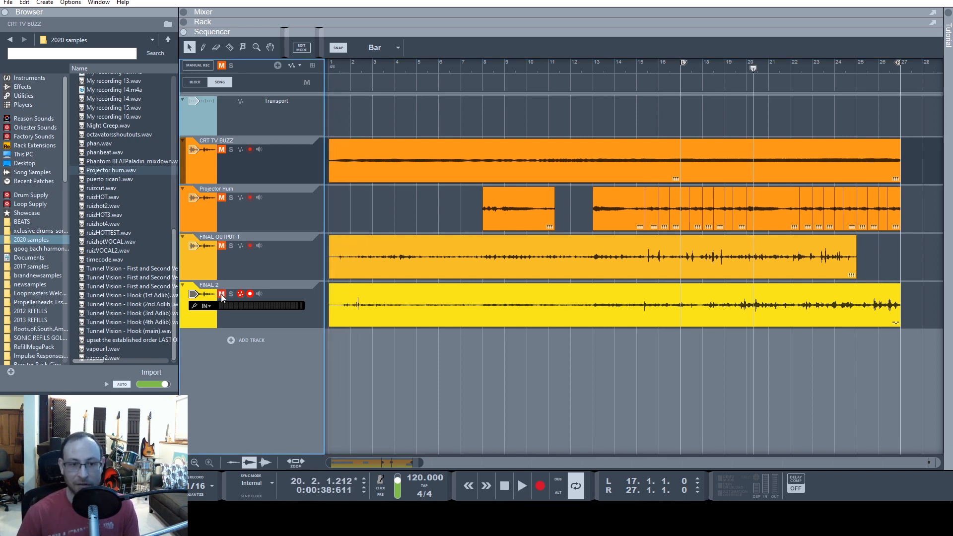
pyautogui.click(221, 294)
pyautogui.moveTo(502, 81); pyautogui.dragTo(350, 85)
pyautogui.press('space')
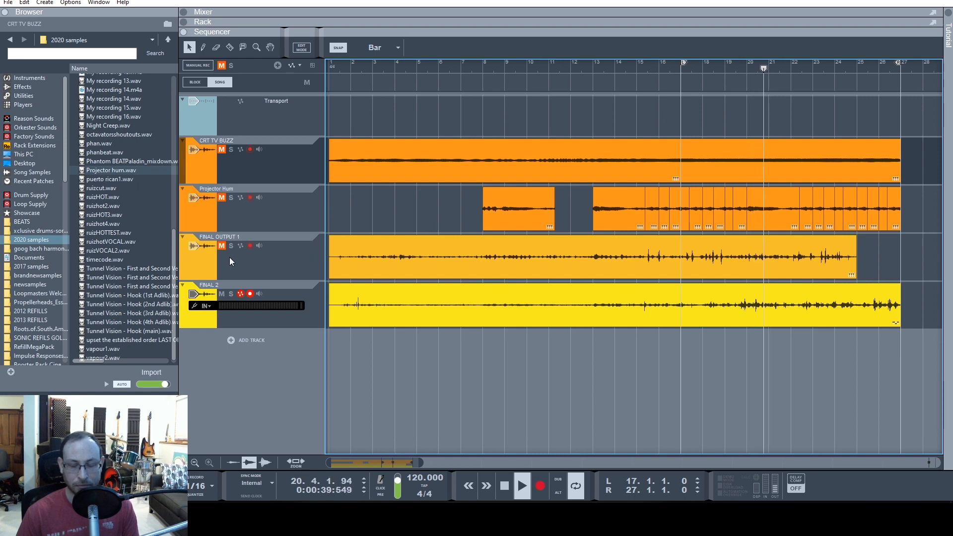
# Raise the FINAL 2 channel level in the mixer to about 8.06 dB.
pyautogui.press('F5')
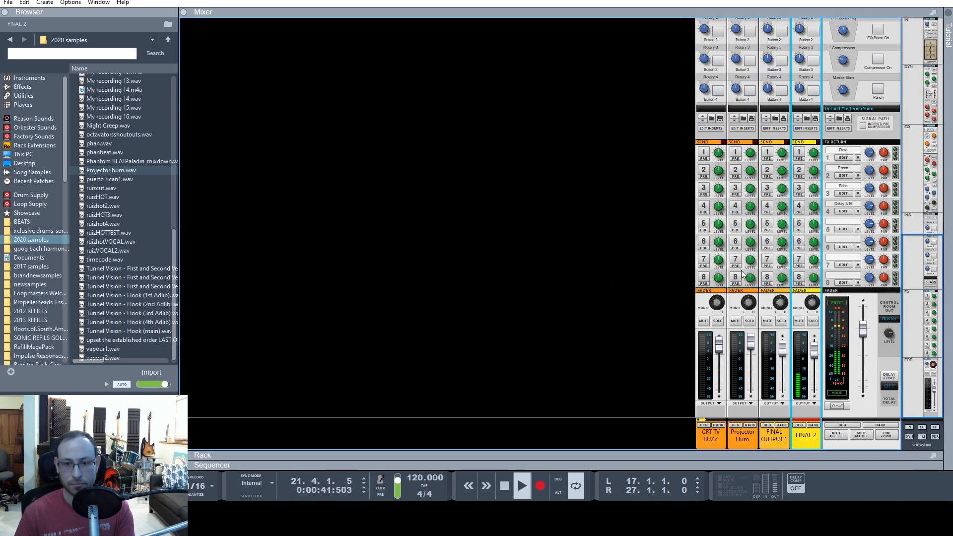
pyautogui.moveTo(818, 355); pyautogui.dragTo(816, 350)
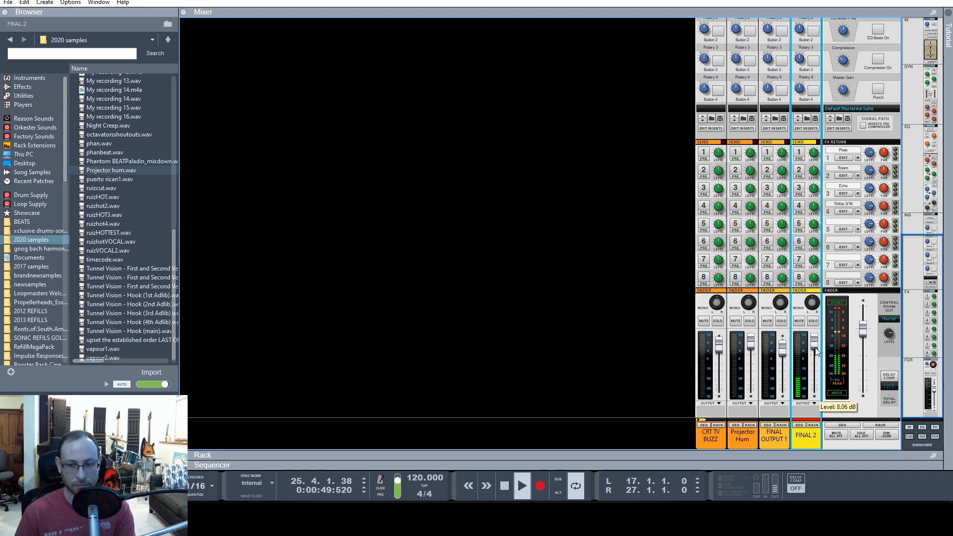
pyautogui.press('F7')
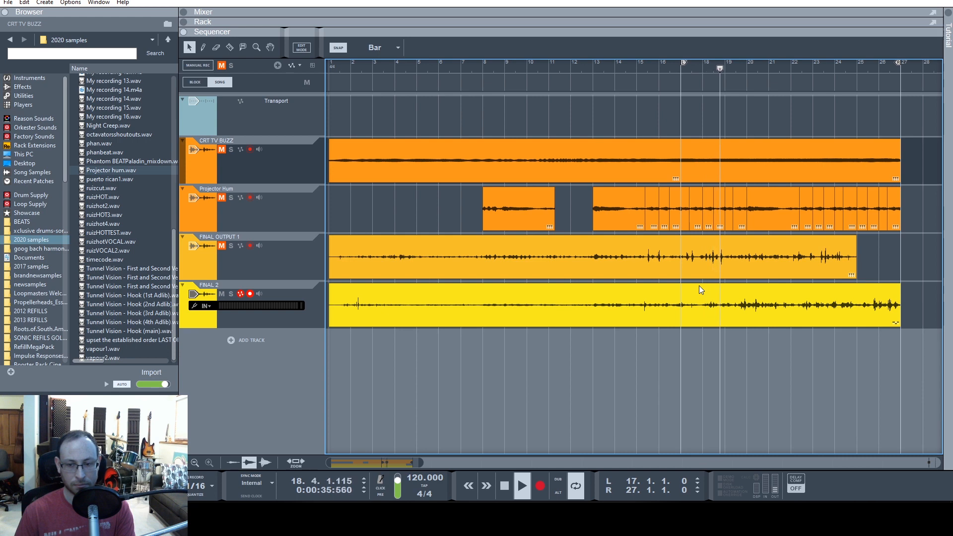
# Replay FINAL 2 from about bar 12 and examine its input, dynamics and EQ settings in the mixer.
pyautogui.click(576, 65)
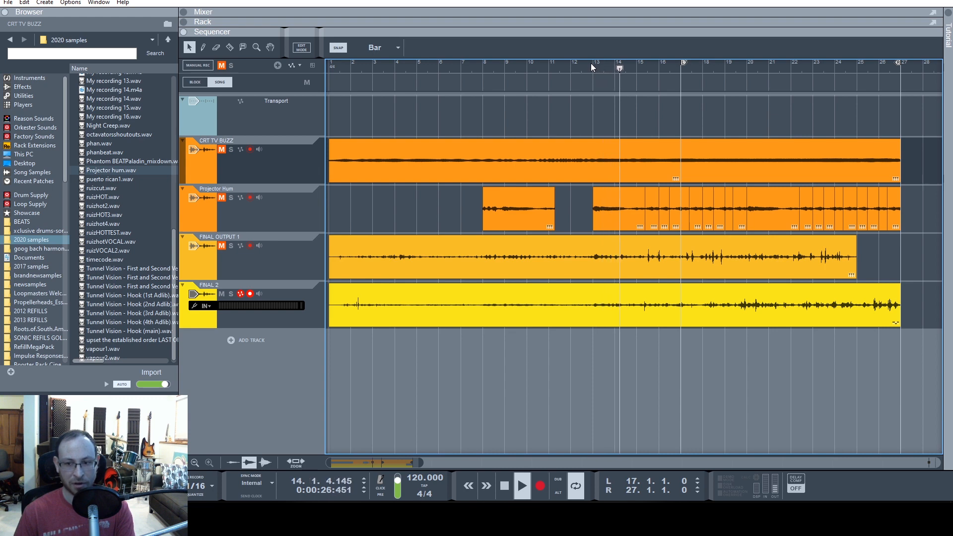
pyautogui.press('F5')
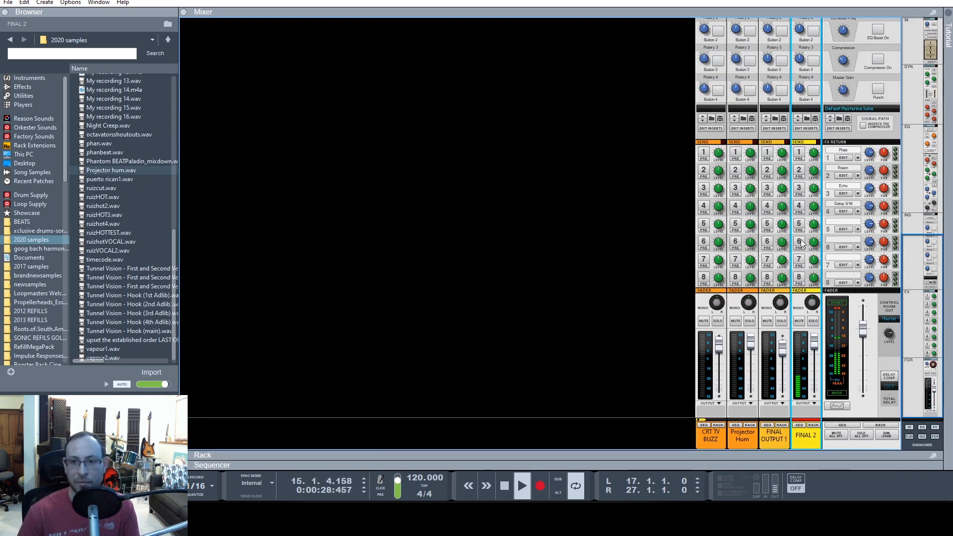
pyautogui.scroll(10, 792, 95)
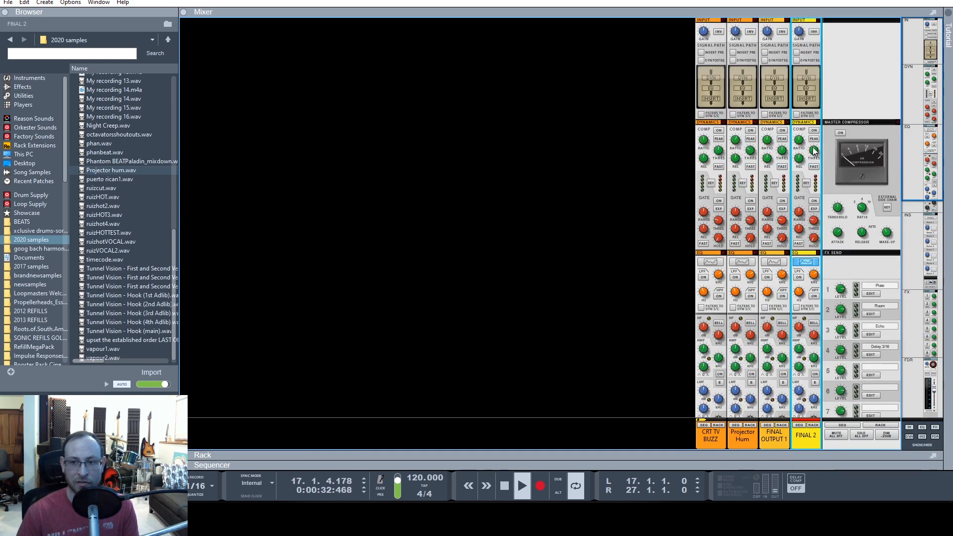
pyautogui.press('F7')
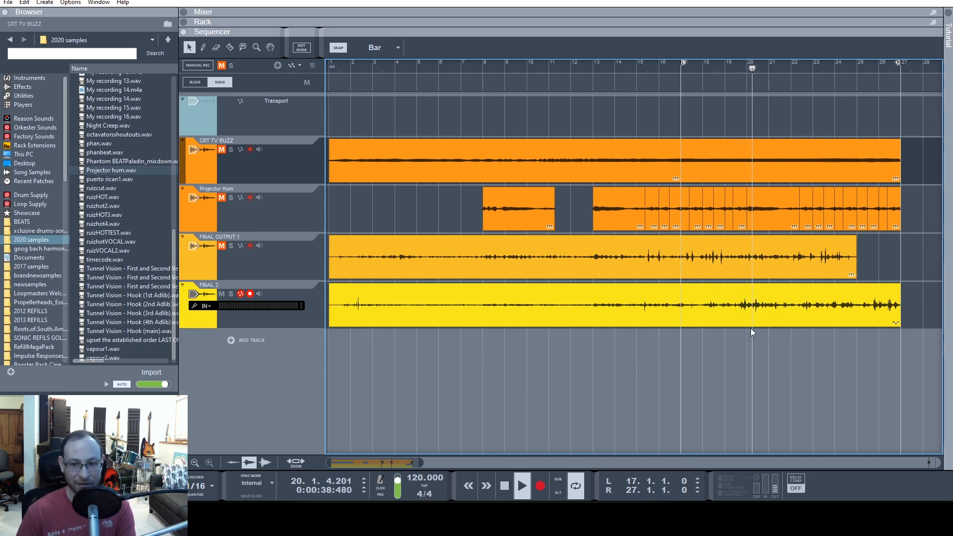
# Locate the FINAL 2 audio track device in the rack, expand it and show its insert FX area.
pyautogui.press('F6')
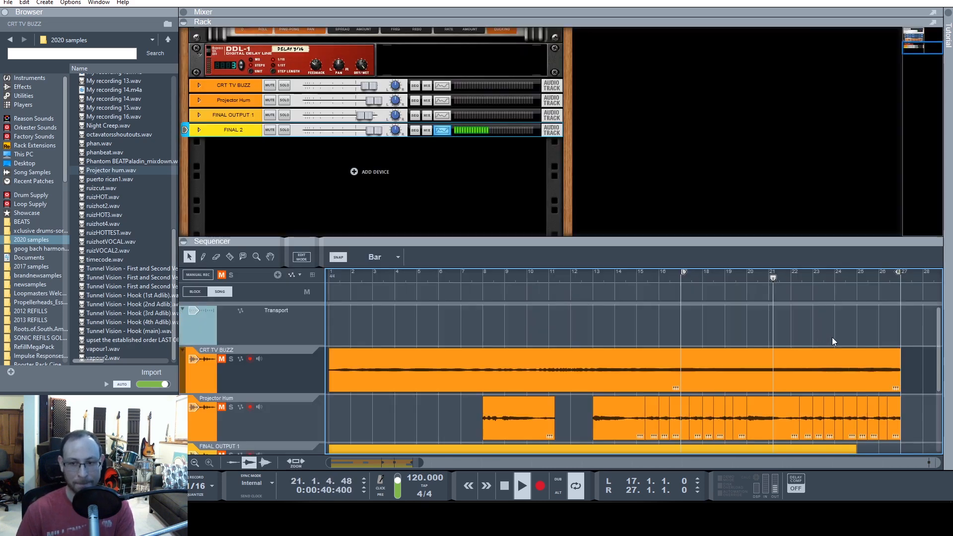
pyautogui.press('F5')
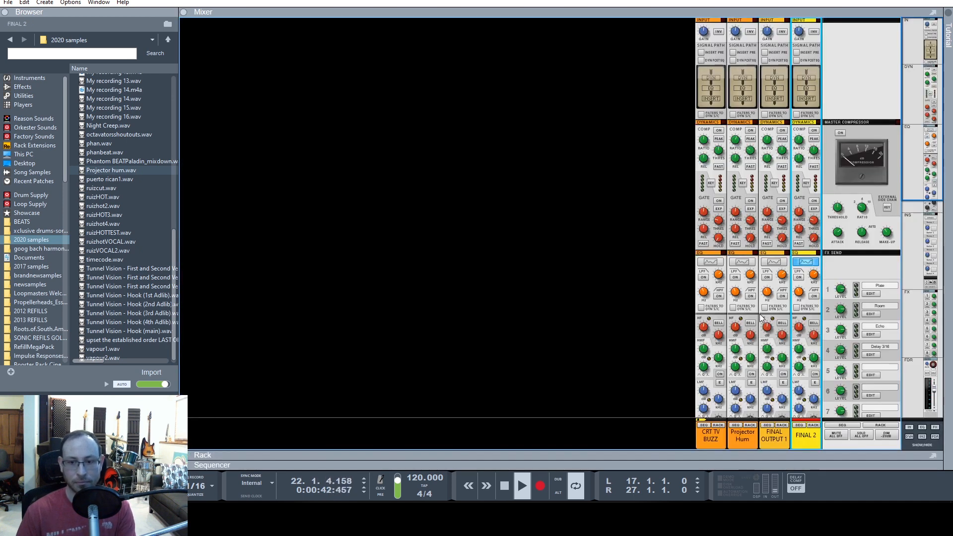
pyautogui.scroll(-6, 783, 280)
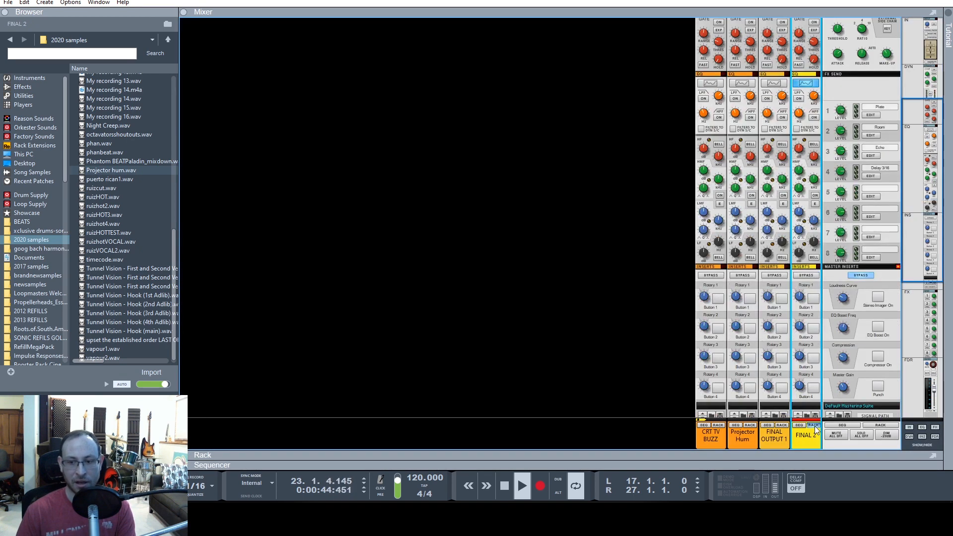
pyautogui.click(814, 426)
pyautogui.click(199, 353)
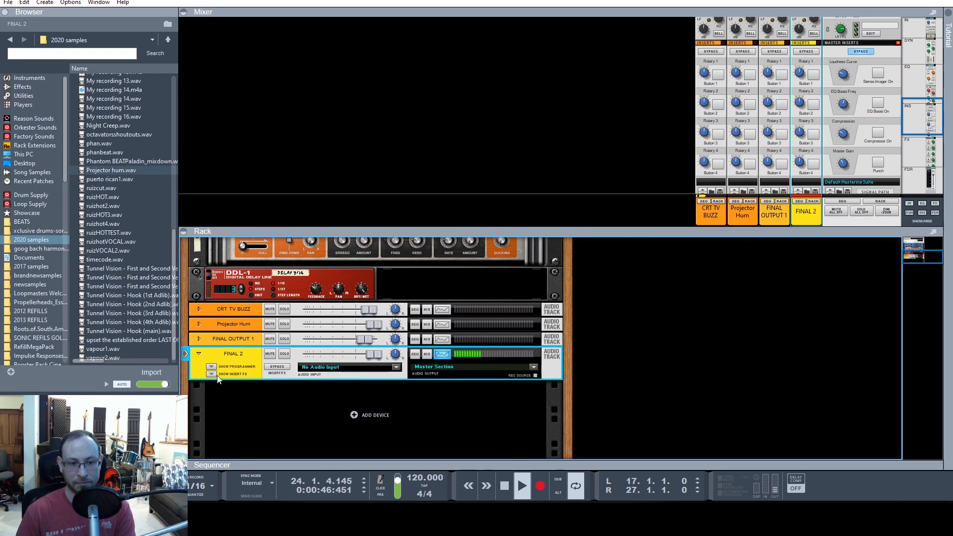
pyautogui.click(199, 354)
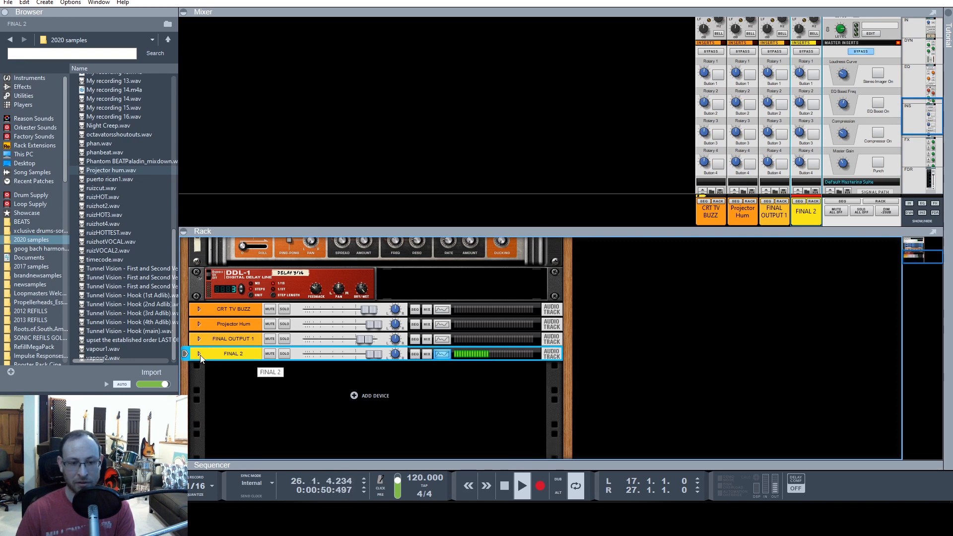
pyautogui.click(199, 355)
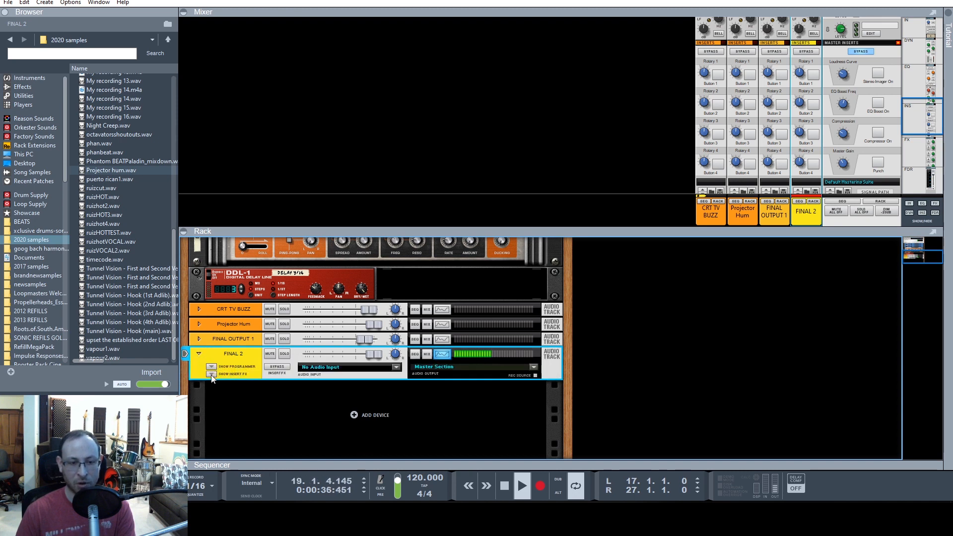
pyautogui.click(211, 375)
pyautogui.click(249, 389)
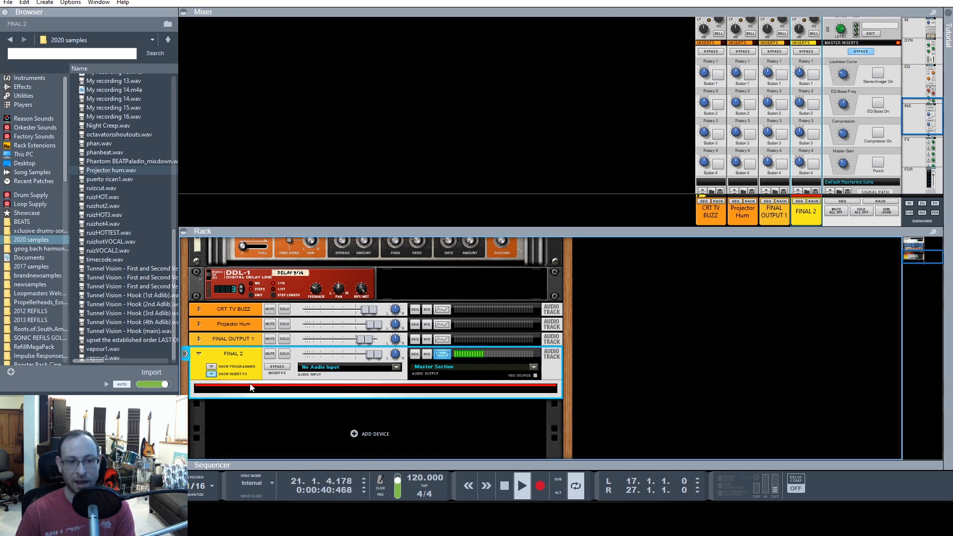
# Add an MClass Compressor effect to the FINAL 2 track's insert FX.
pyautogui.rightClick(279, 394)
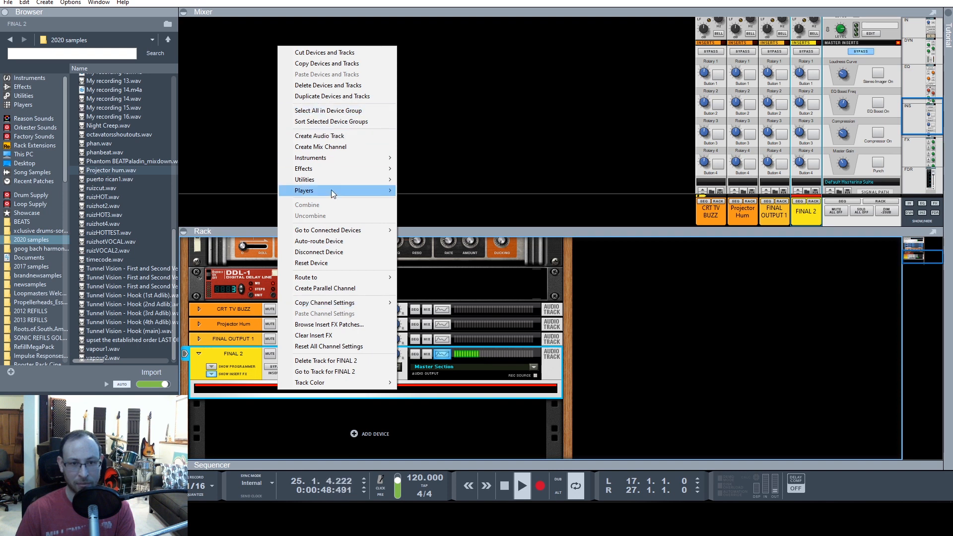
pyautogui.moveTo(318, 172)
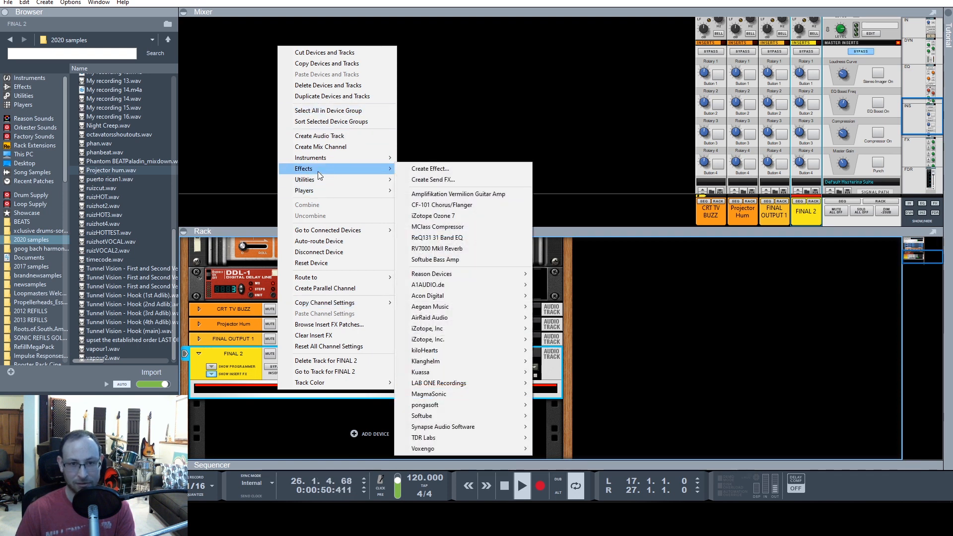
pyautogui.click(437, 227)
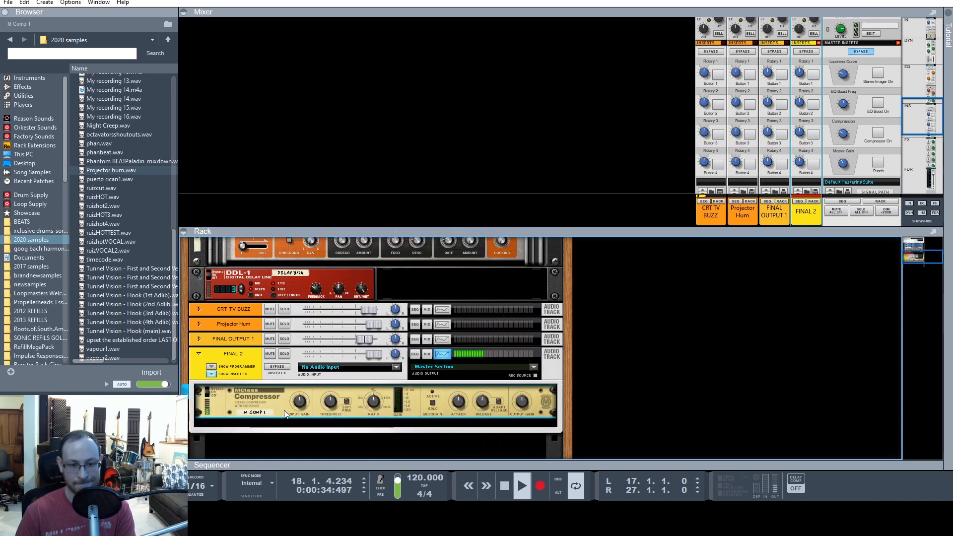
# Set the FINAL 2 compressor's threshold to about -24.1 dB and its ratio to about 5.74:1.
pyautogui.moveTo(301, 408)
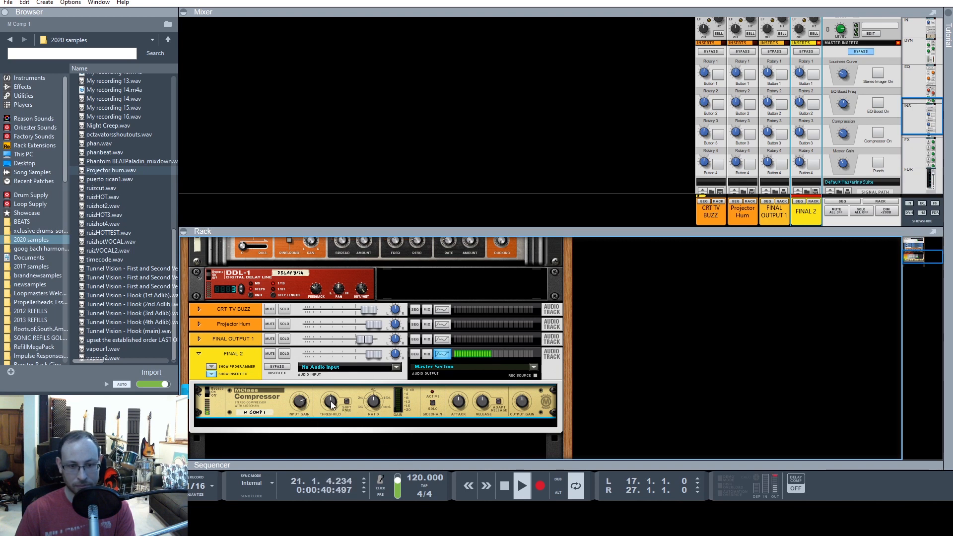
pyautogui.moveTo(332, 406)
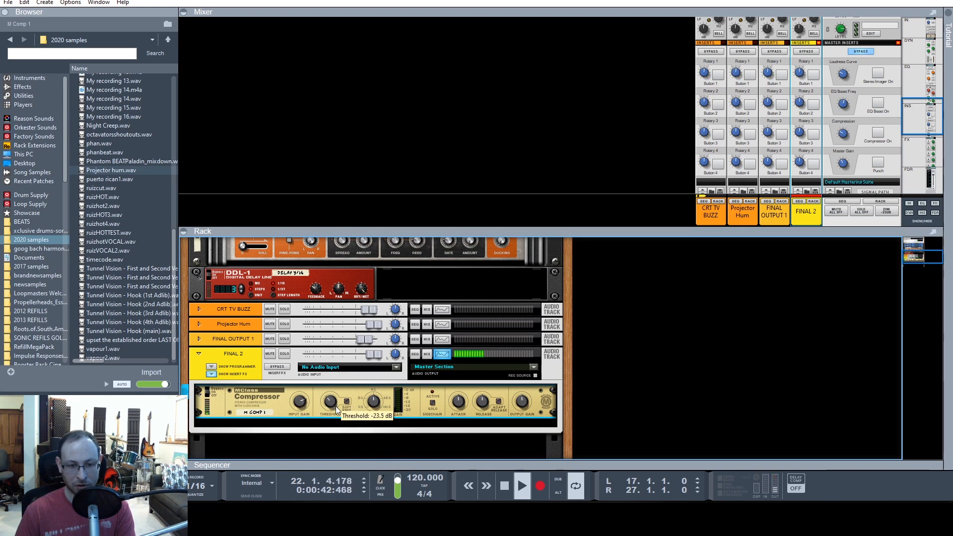
pyautogui.moveTo(336, 406); pyautogui.dragTo(335, 406)
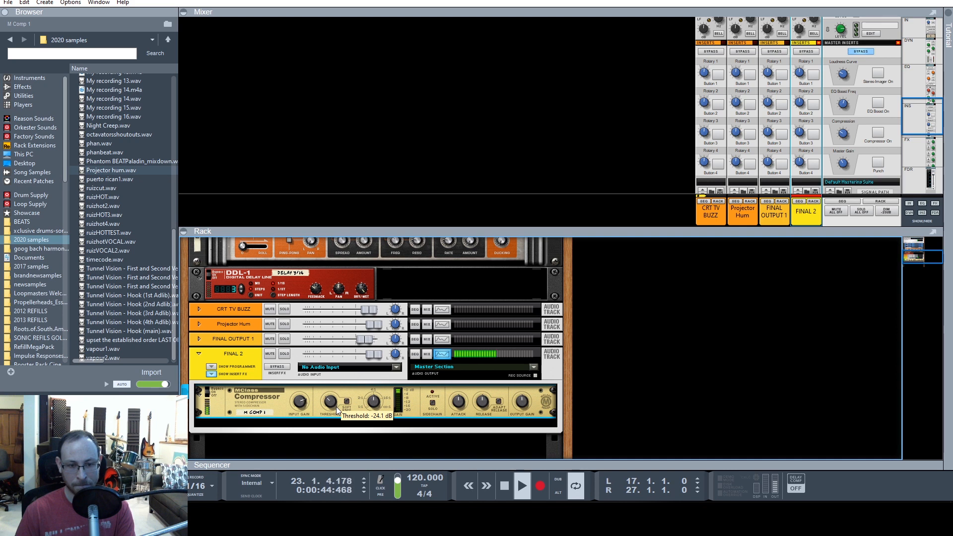
pyautogui.moveTo(376, 410)
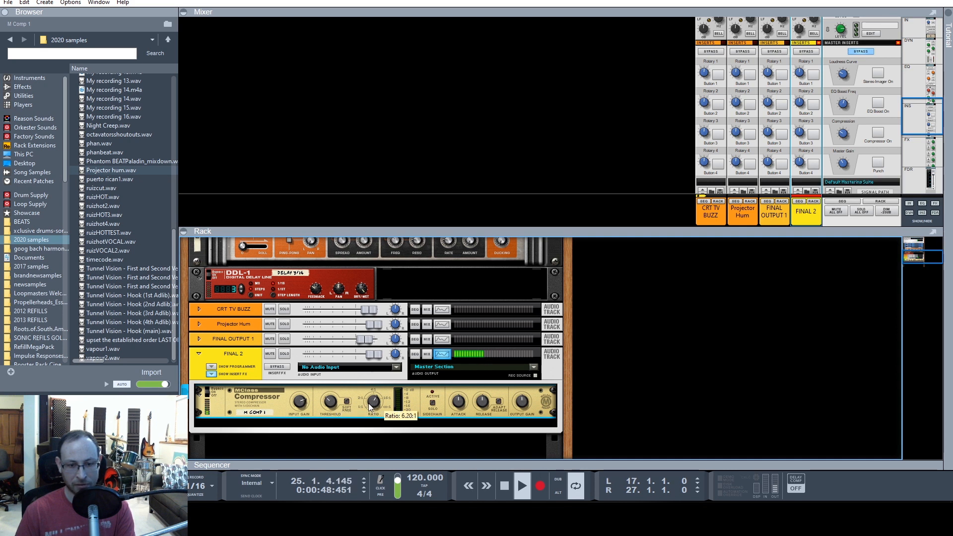
pyautogui.moveTo(369, 407); pyautogui.dragTo(370, 407)
# Shorten the compressor's attack to about 27 ms and fine-tune its release and threshold.
pyautogui.moveTo(461, 406)
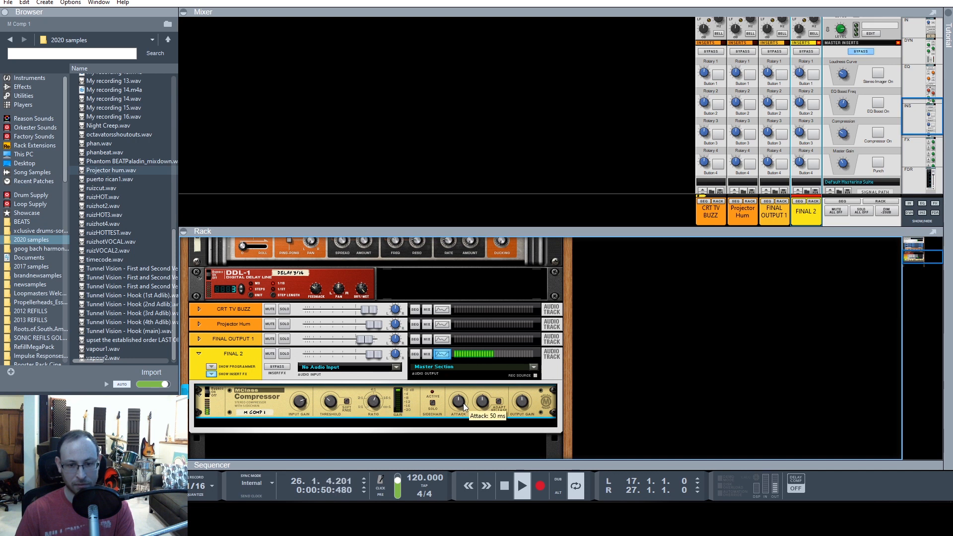
pyautogui.moveTo(464, 404); pyautogui.dragTo(467, 412)
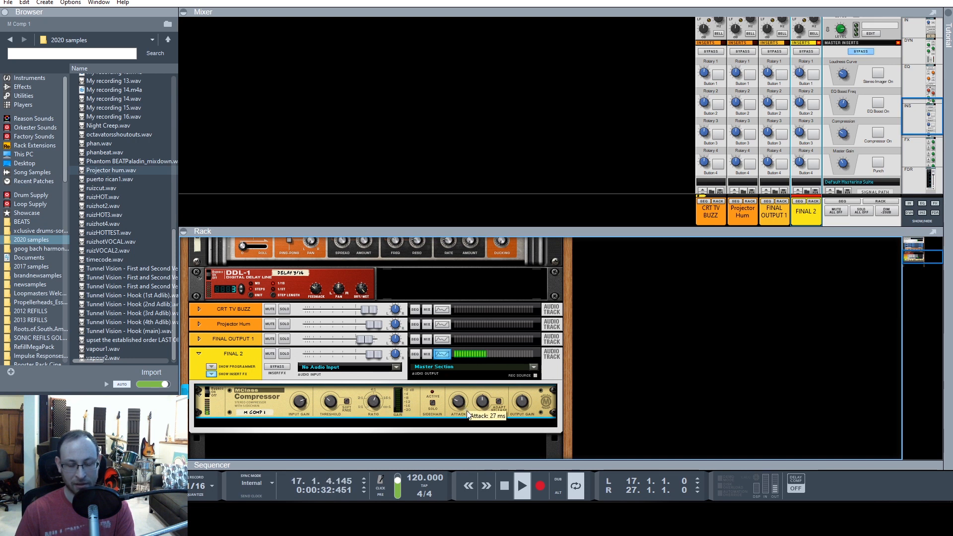
pyautogui.moveTo(487, 403)
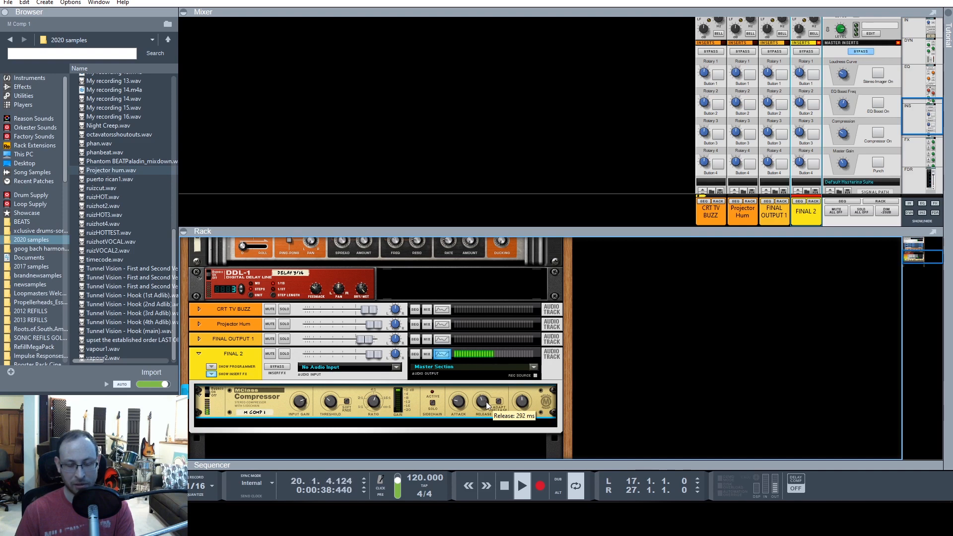
pyautogui.moveTo(488, 405); pyautogui.dragTo(489, 407)
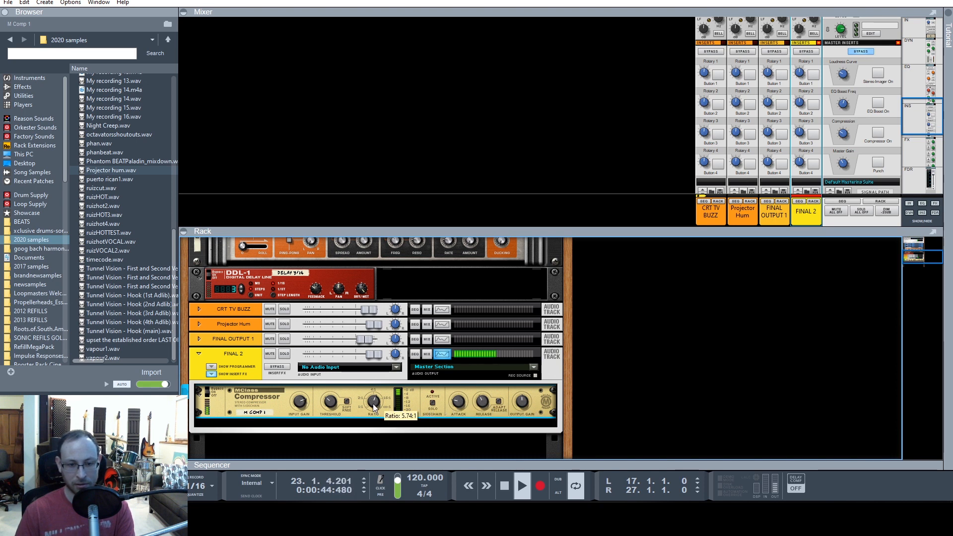
pyautogui.moveTo(330, 408); pyautogui.dragTo(335, 415)
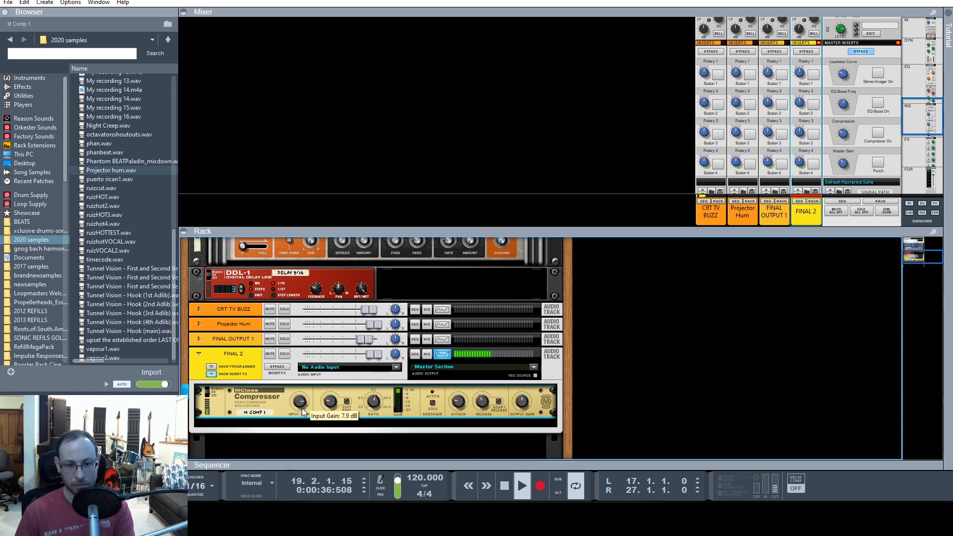
# Open the Spectrum EQ for FINAL 2 and enable its EQ and a high-pass filter at about 50 Hz.
pyautogui.scroll(-5, 548, 164)
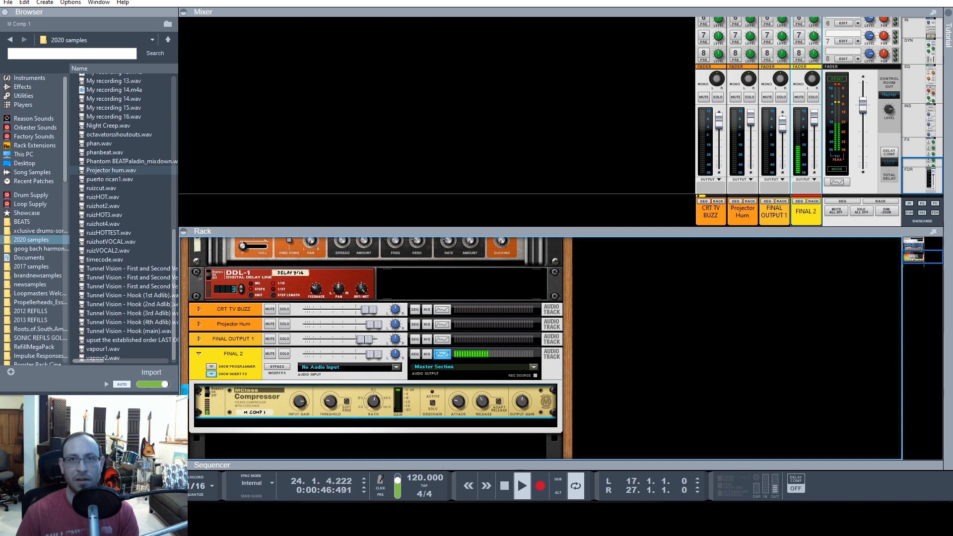
pyautogui.moveTo(651, 2); pyautogui.dragTo(583, 94)
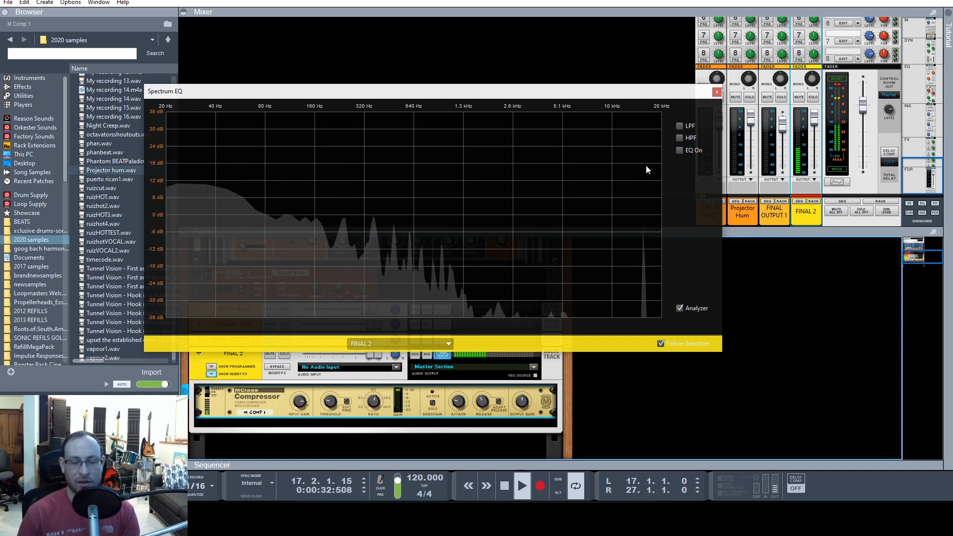
pyautogui.click(680, 150)
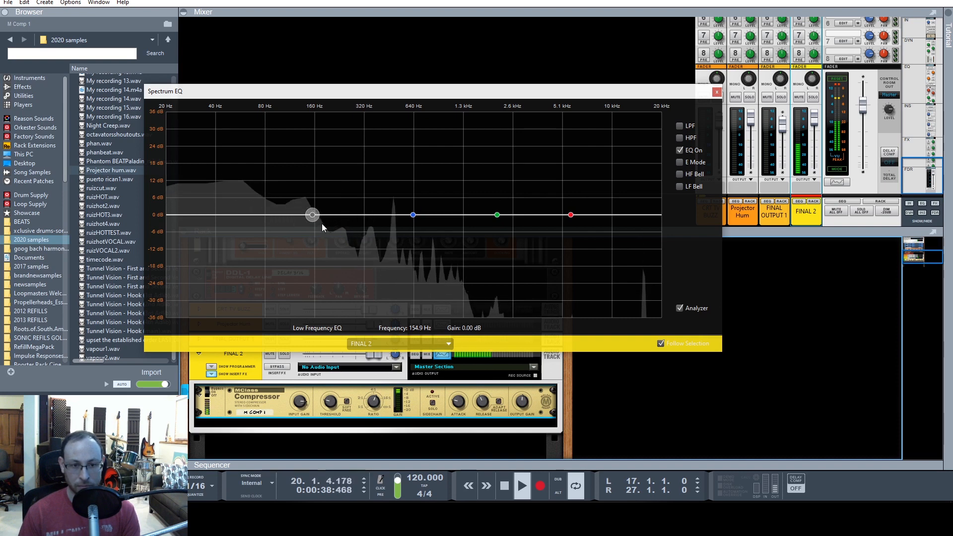
pyautogui.click(680, 138)
pyautogui.moveTo(325, 214); pyautogui.dragTo(234, 247)
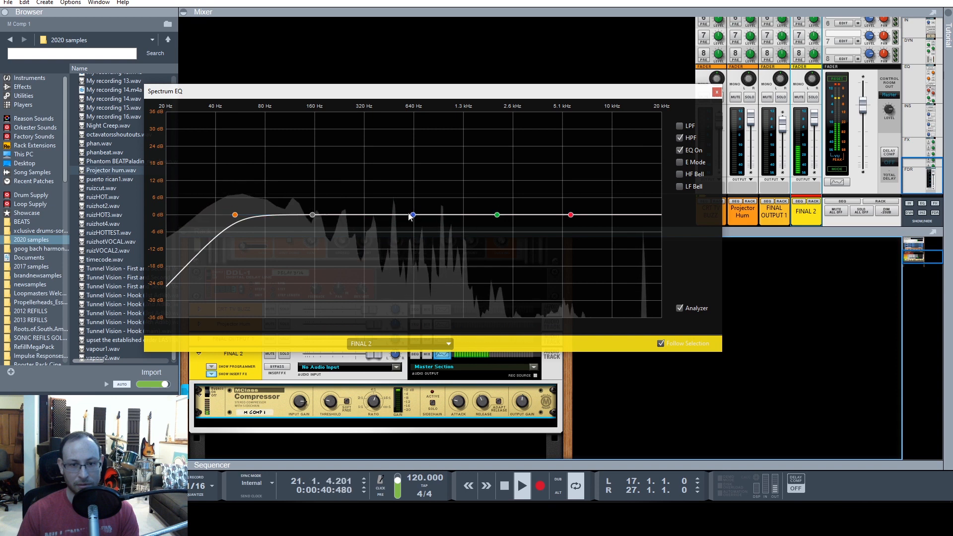
# Boost the low-mid EQ band by about 10 dB at 2 kHz and the high band by about 2 dB near 3.25 kHz.
pyautogui.moveTo(412, 216); pyautogui.dragTo(506, 213)
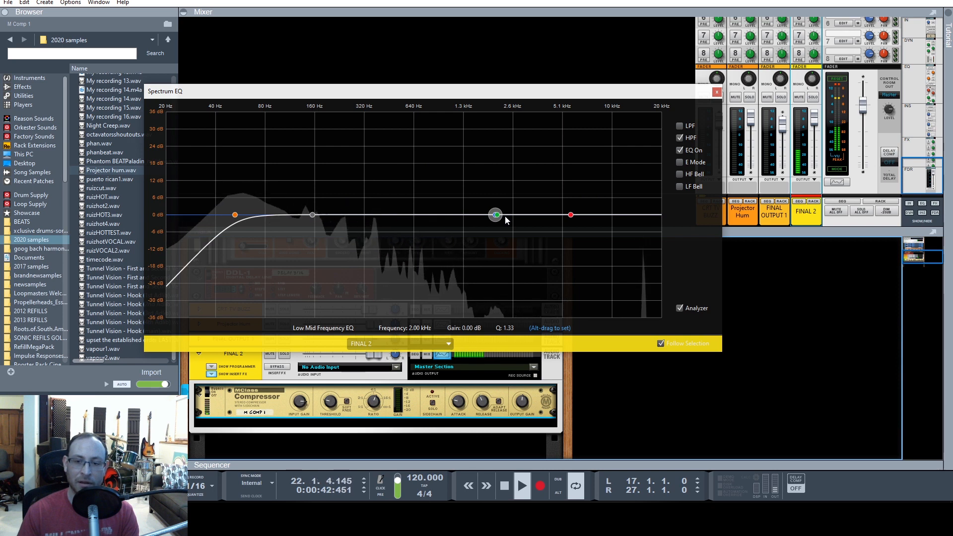
pyautogui.moveTo(505, 216); pyautogui.dragTo(505, 194)
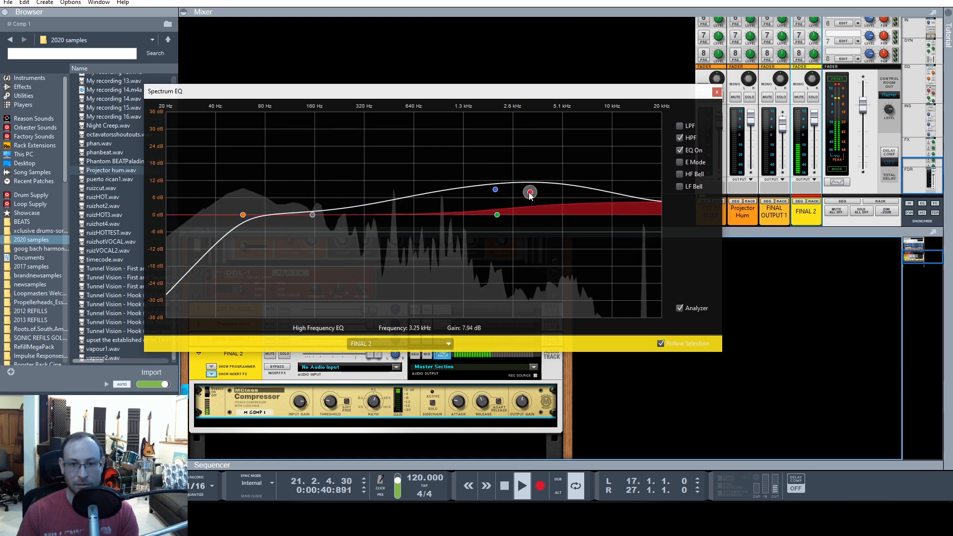
pyautogui.moveTo(531, 195); pyautogui.dragTo(495, 187)
# Boost the low-frequency band by 3.81 dB at 451.5 Hz and raise the high-pass filter to 73.6 Hz.
pyautogui.moveTo(312, 215); pyautogui.dragTo(391, 205)
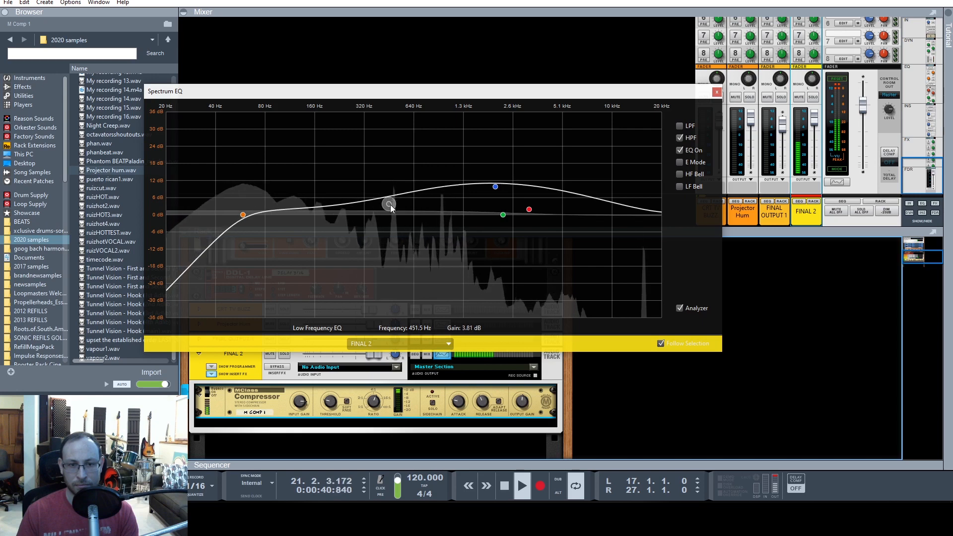
pyautogui.click(243, 215)
pyautogui.moveTo(243, 217); pyautogui.dragTo(260, 216)
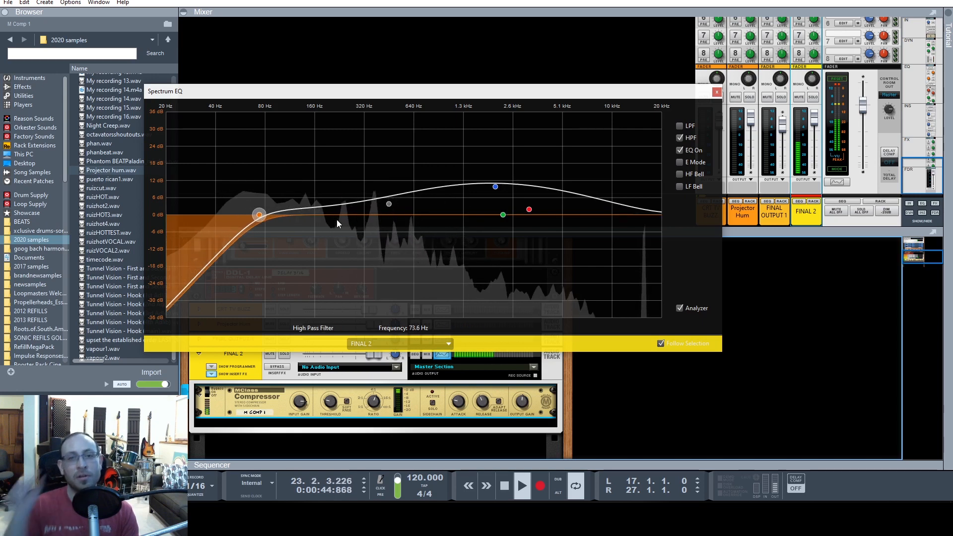
# Retune the low-frequency band to 236.4 Hz at 10.79 dB and the low-mid band to 1.02 kHz at 4.13 dB.
pyautogui.moveTo(390, 204); pyautogui.dragTo(338, 195)
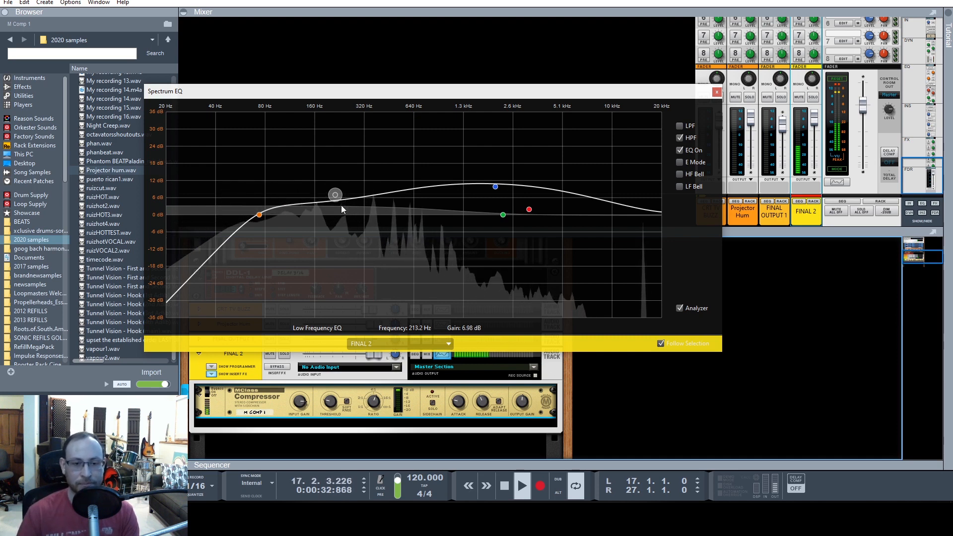
pyautogui.moveTo(335, 194)
pyautogui.mouseDown()
pyautogui.moveTo(326, 193)
pyautogui.moveTo(351, 186)
pyautogui.moveTo(345, 163)
pyautogui.moveTo(346, 186)
pyautogui.mouseUp()
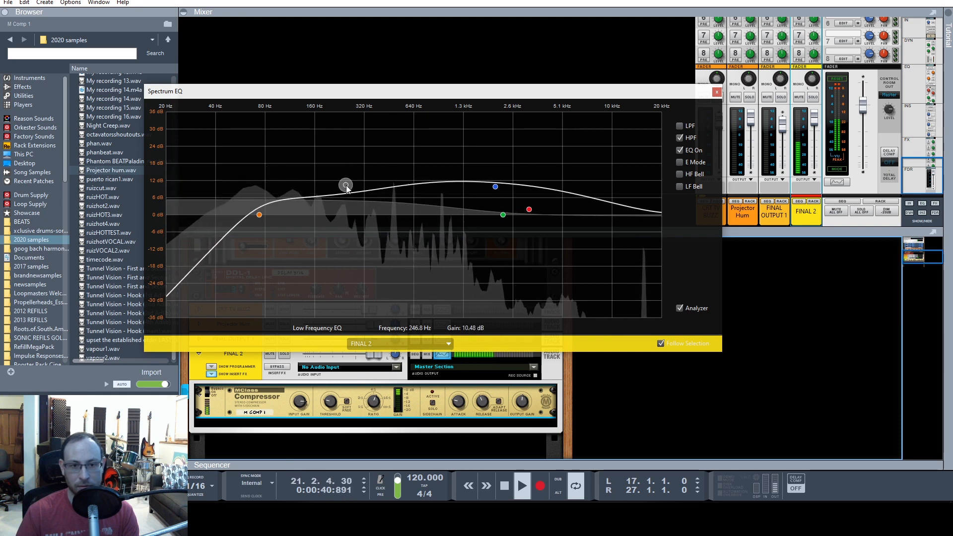
pyautogui.moveTo(496, 187); pyautogui.dragTo(453, 186)
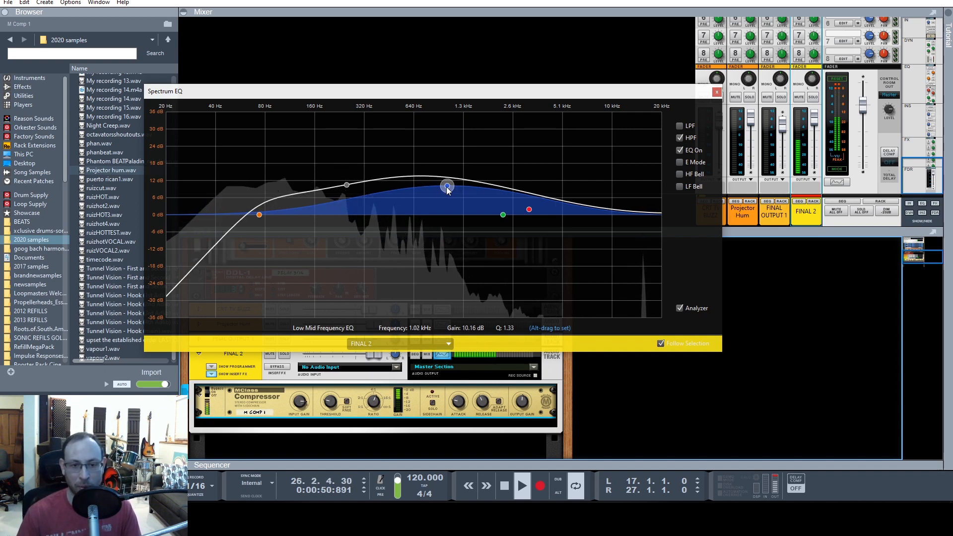
pyautogui.moveTo(455, 188); pyautogui.dragTo(452, 197)
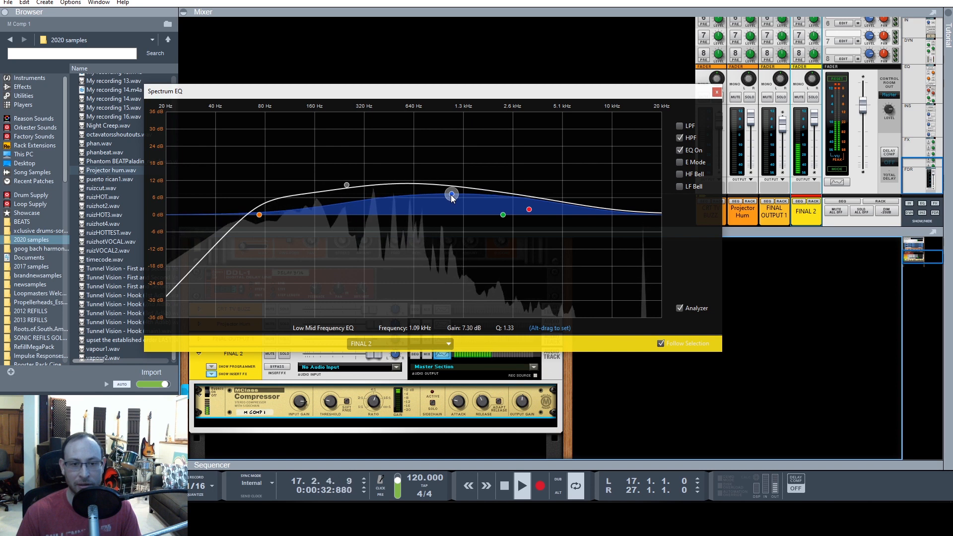
pyautogui.click(529, 209)
pyautogui.click(345, 187)
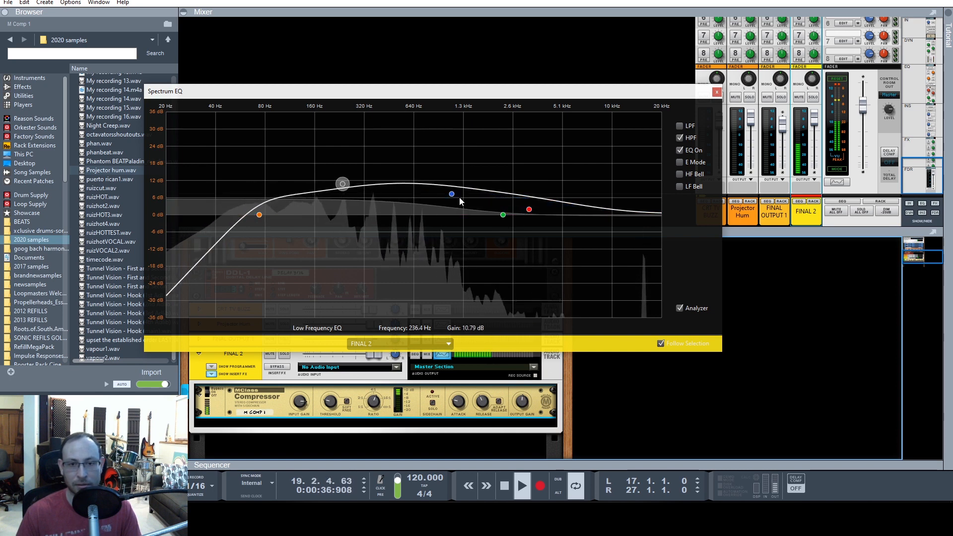
pyautogui.moveTo(452, 193); pyautogui.dragTo(452, 203)
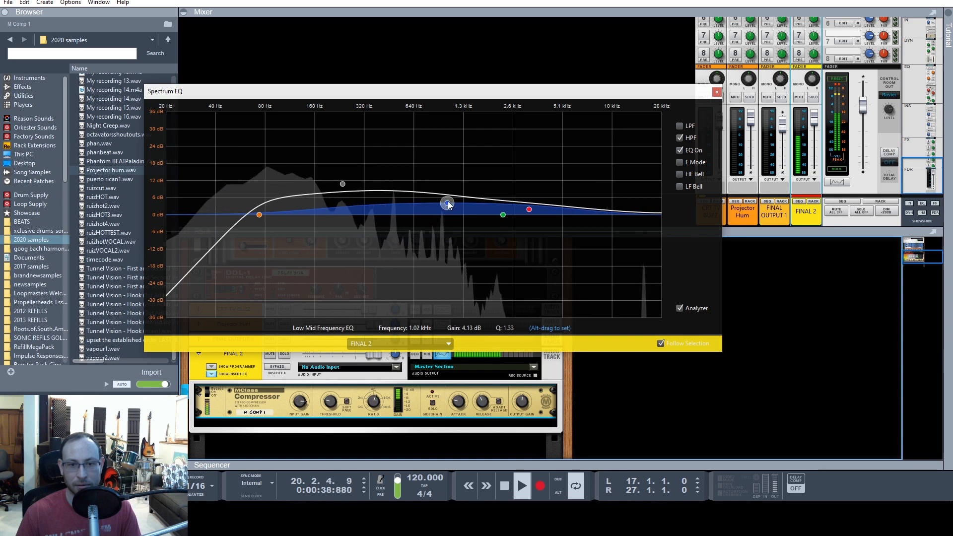
# Raise the high-pass filter to 98.5 Hz and boost the high-mid band to 10.79 dB at 1.73 kHz.
pyautogui.moveTo(260, 216); pyautogui.dragTo(276, 218)
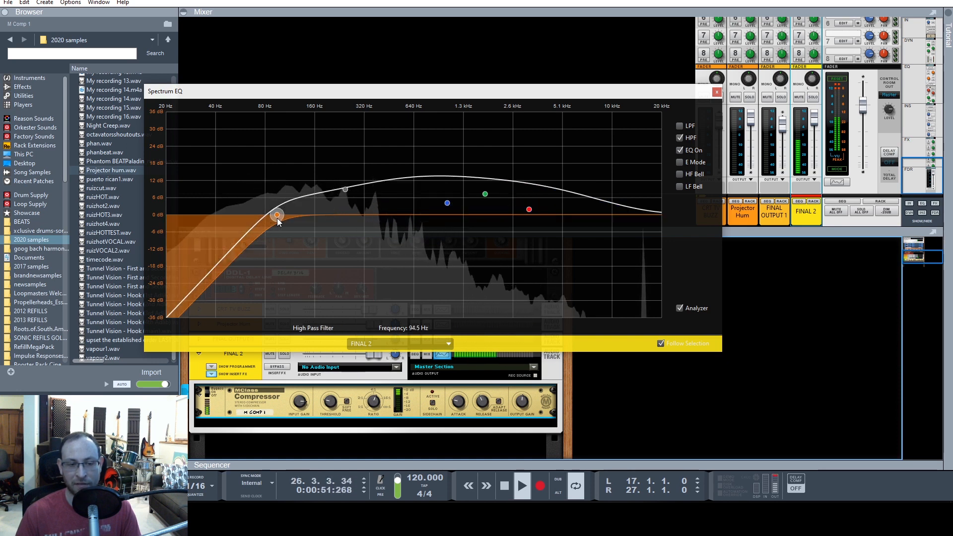
pyautogui.moveTo(277, 218); pyautogui.dragTo(280, 220)
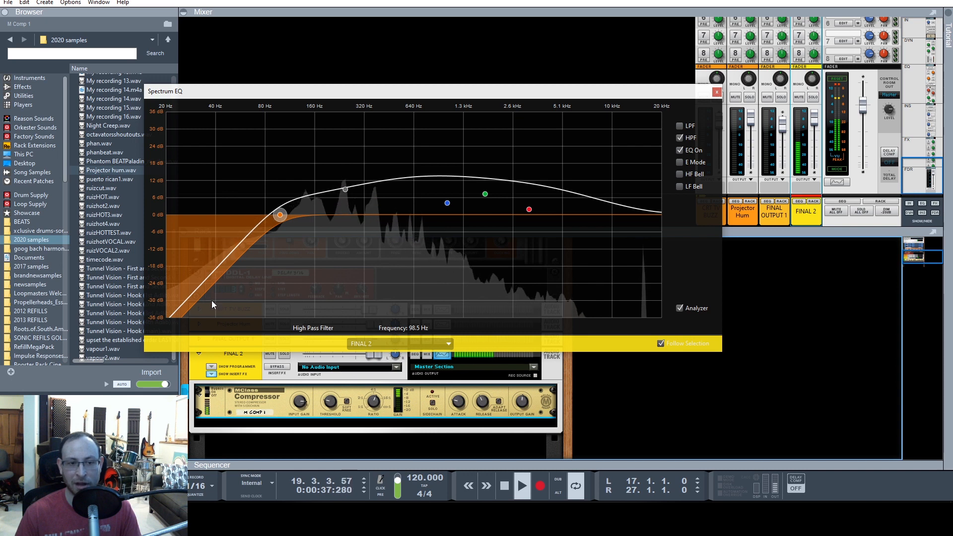
pyautogui.moveTo(485, 194); pyautogui.dragTo(486, 188)
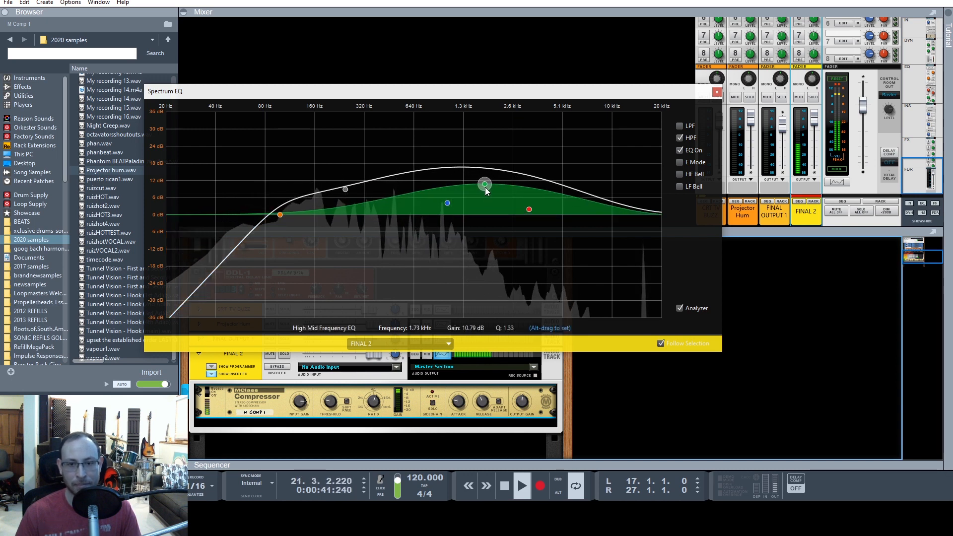
# Flatten the high-frequency band to 0 dB at 3.49 kHz and reduce the high-mid band to about 8 dB near 1.5 kHz.
pyautogui.moveTo(529, 210)
pyautogui.mouseDown()
pyautogui.moveTo(529, 164)
pyautogui.moveTo(512, 205)
pyautogui.moveTo(535, 217)
pyautogui.mouseUp()
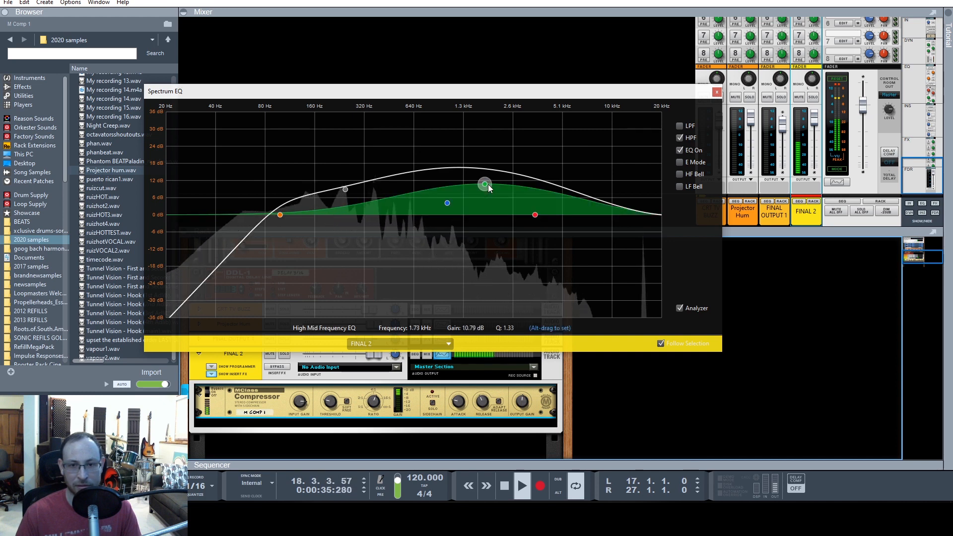
pyautogui.moveTo(488, 185); pyautogui.dragTo(480, 193)
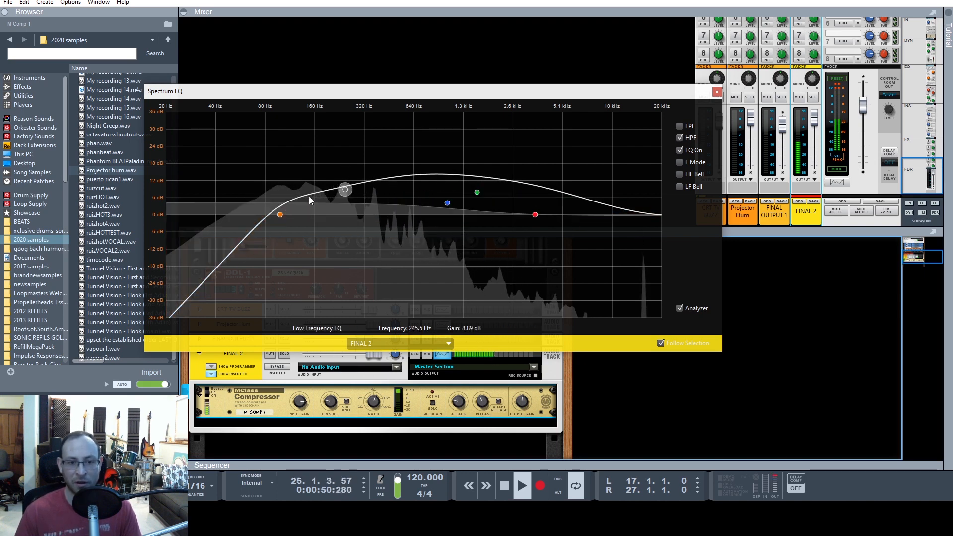
# Compare the sound with the EQ off and on, and try the LF Bell shape on the low-frequency band.
pyautogui.click(681, 150)
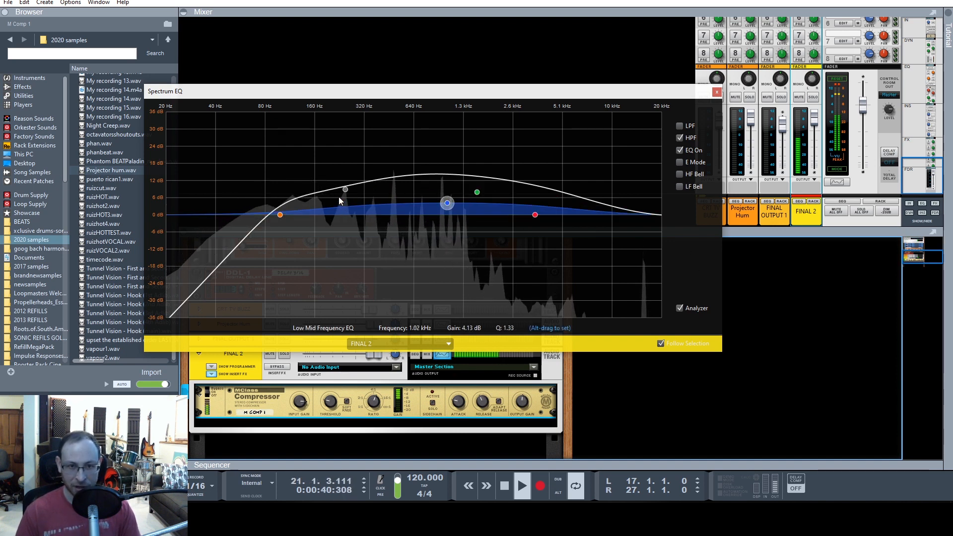
pyautogui.click(679, 187)
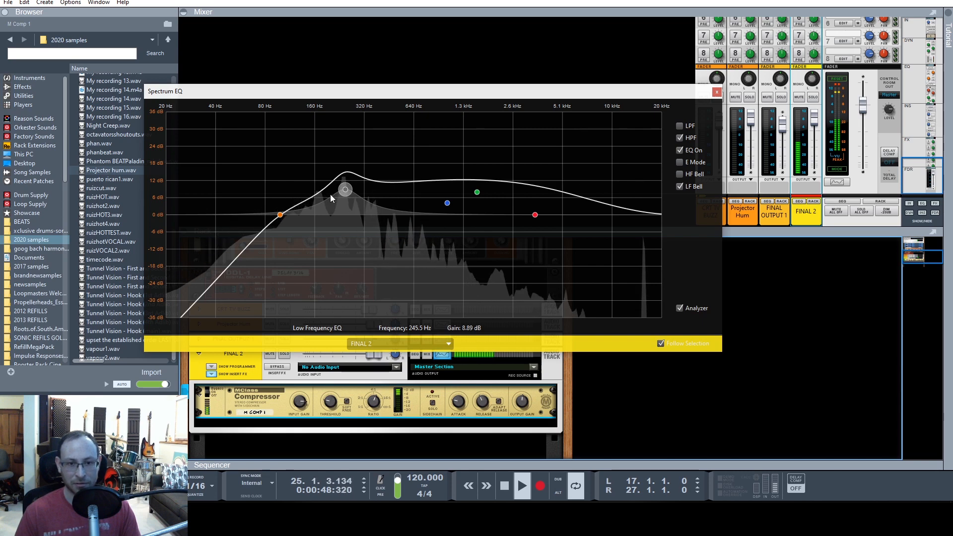
pyautogui.click(681, 188)
# Set the low-frequency band to 239.6 Hz at 9.84 dB and the high-mid band to 1.69 kHz at 5.40 dB.
pyautogui.click(280, 214)
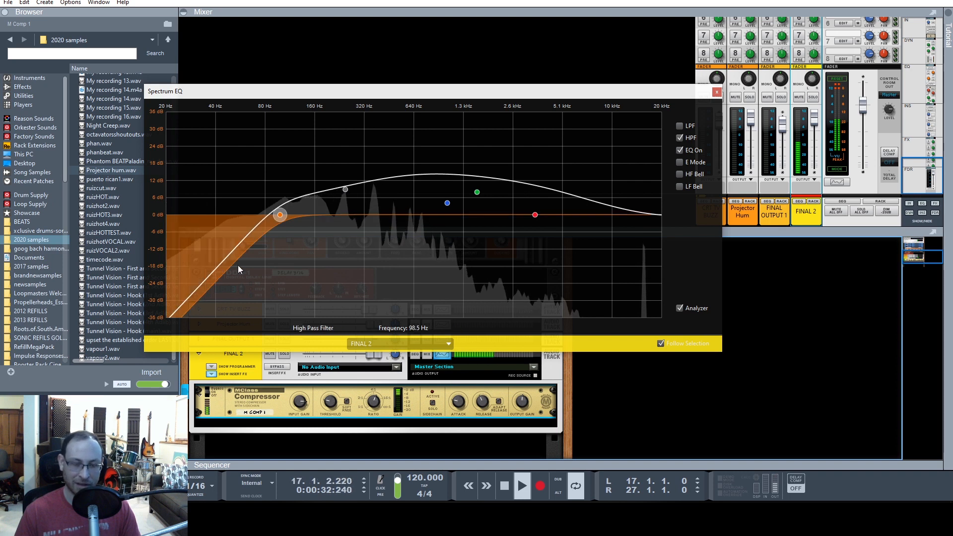
pyautogui.moveTo(347, 189); pyautogui.dragTo(345, 186)
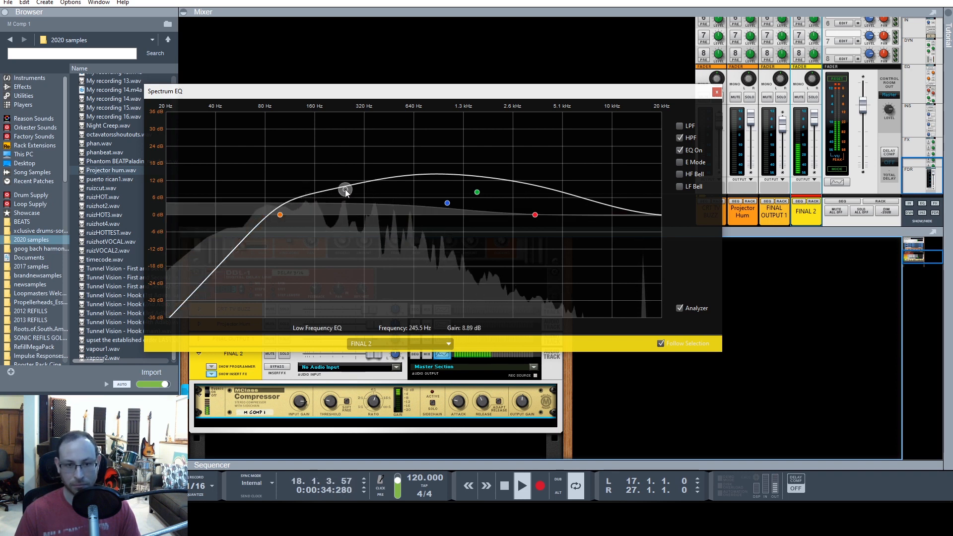
pyautogui.click(536, 215)
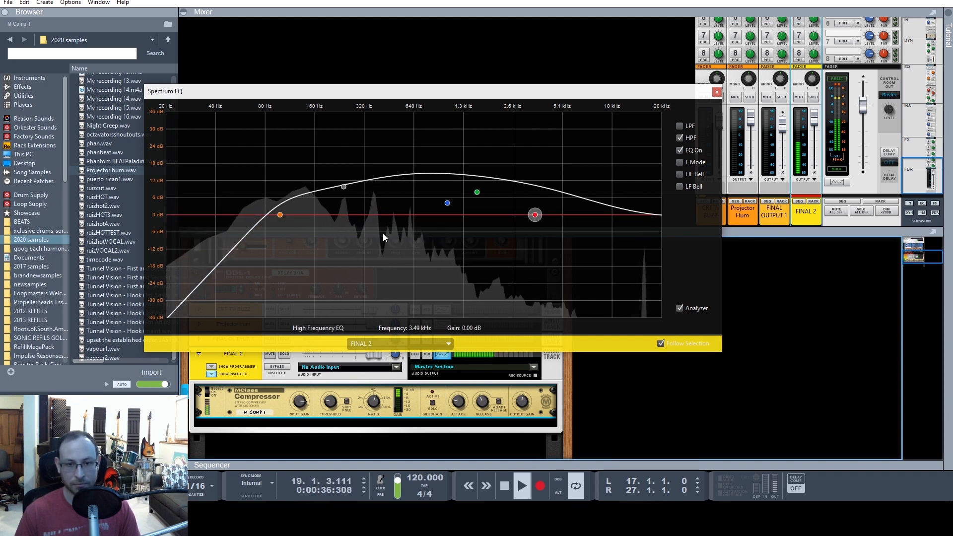
pyautogui.click(344, 187)
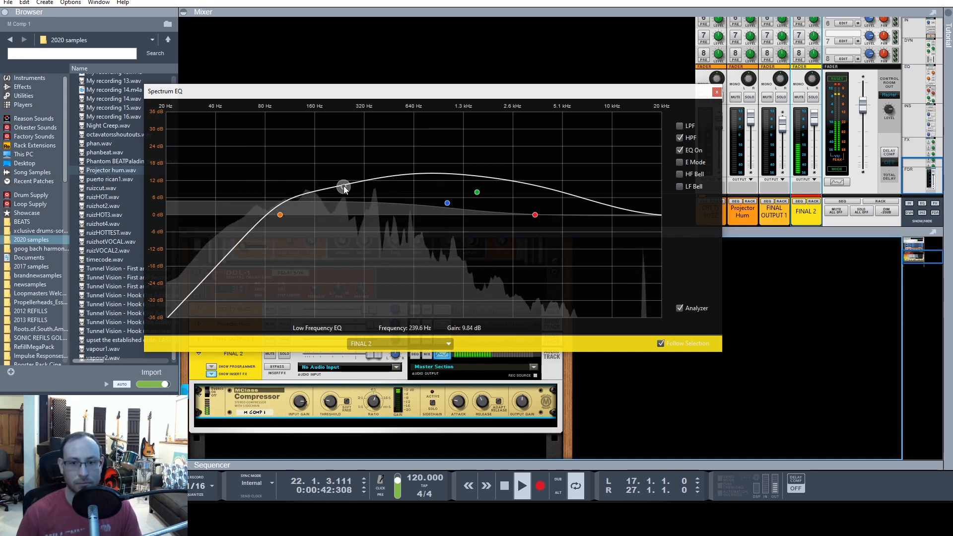
pyautogui.moveTo(477, 192); pyautogui.dragTo(483, 200)
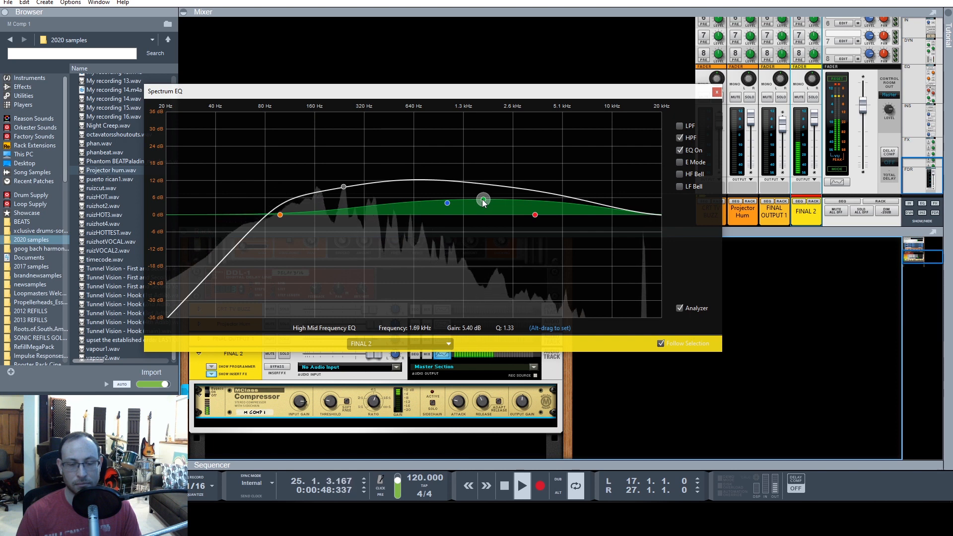
# Raise the gain of the high-mid band in FINAL 2's Spectrum EQ.
pyautogui.moveTo(483, 201); pyautogui.dragTo(484, 179)
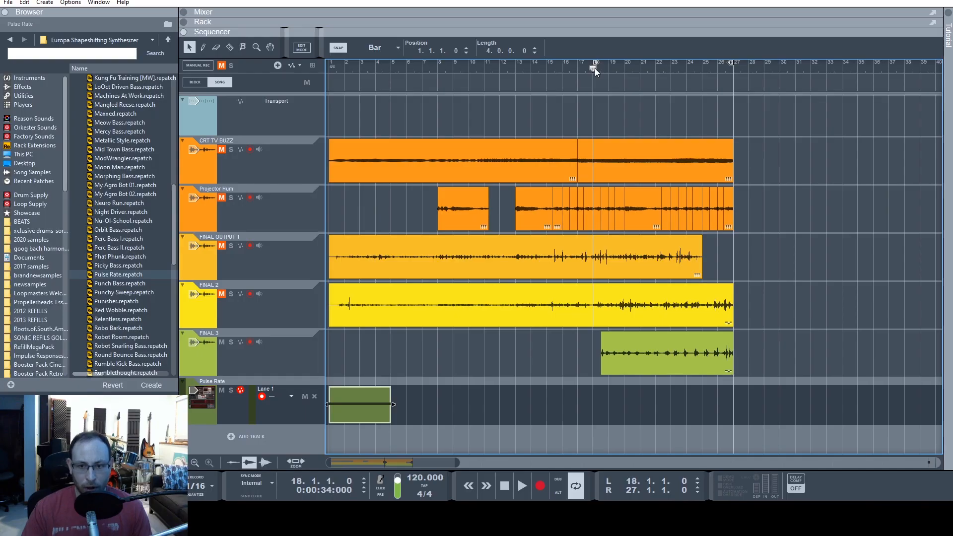
# Listen to the FINAL 3 recording on its own from bar 18, and mute its track.
pyautogui.press('space')
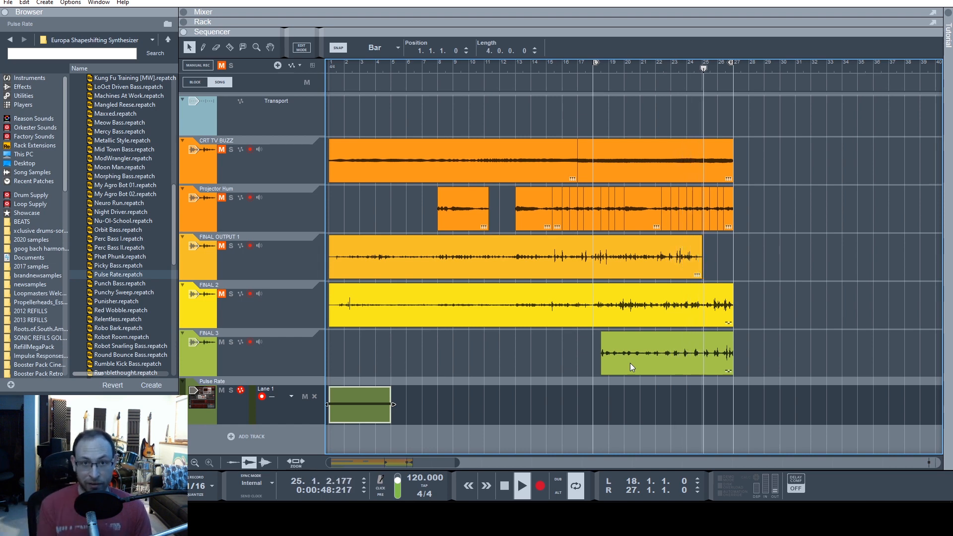
pyautogui.press('space')
pyautogui.click(222, 341)
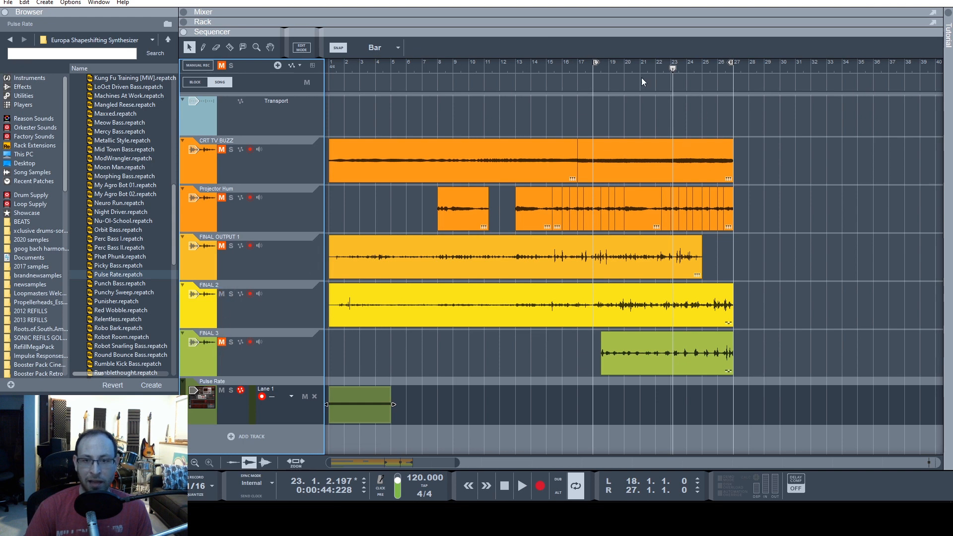
# Unmute FINAL OUTPUT 1 and FINAL 2 and listen to them together from around bars 18 and 23.
pyautogui.click(609, 66)
pyautogui.press('space')
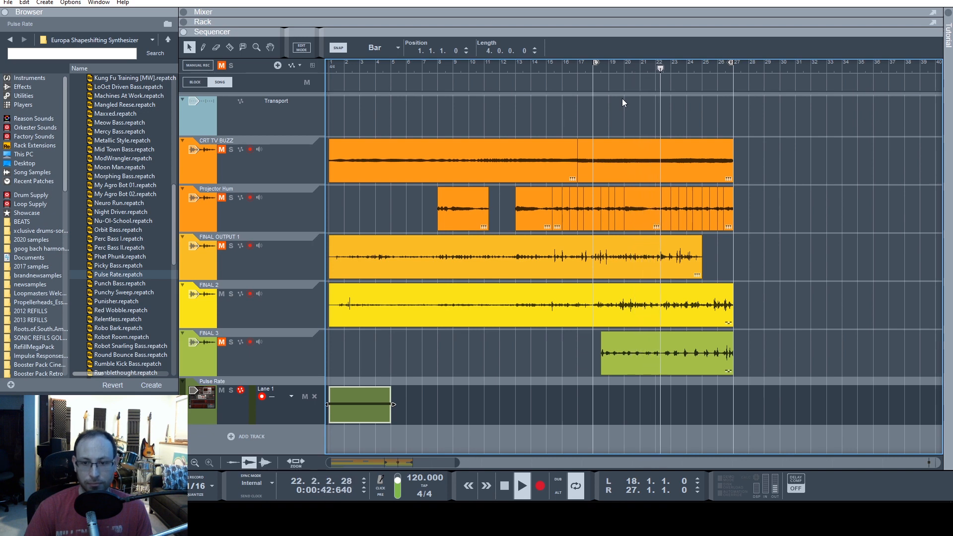
pyautogui.click(222, 246)
pyautogui.click(221, 294)
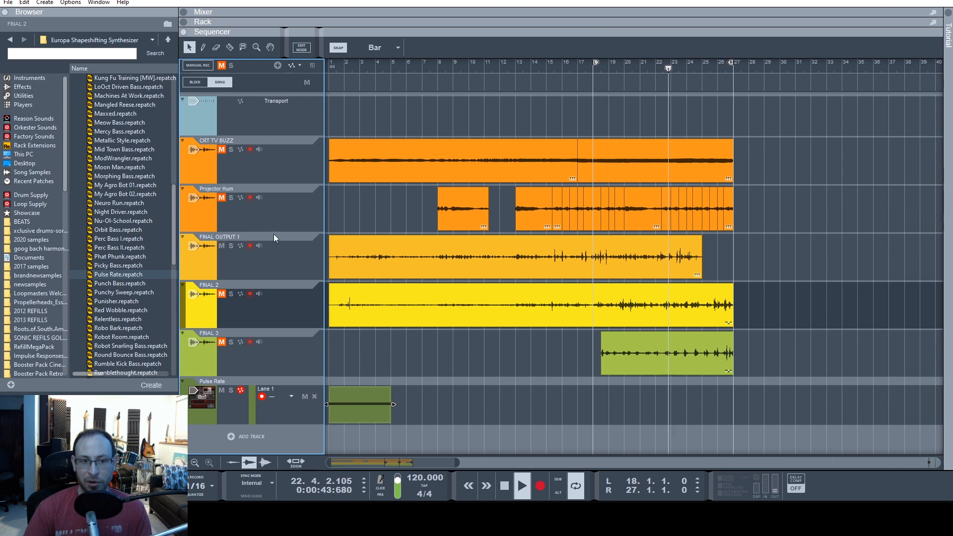
pyautogui.click(597, 68)
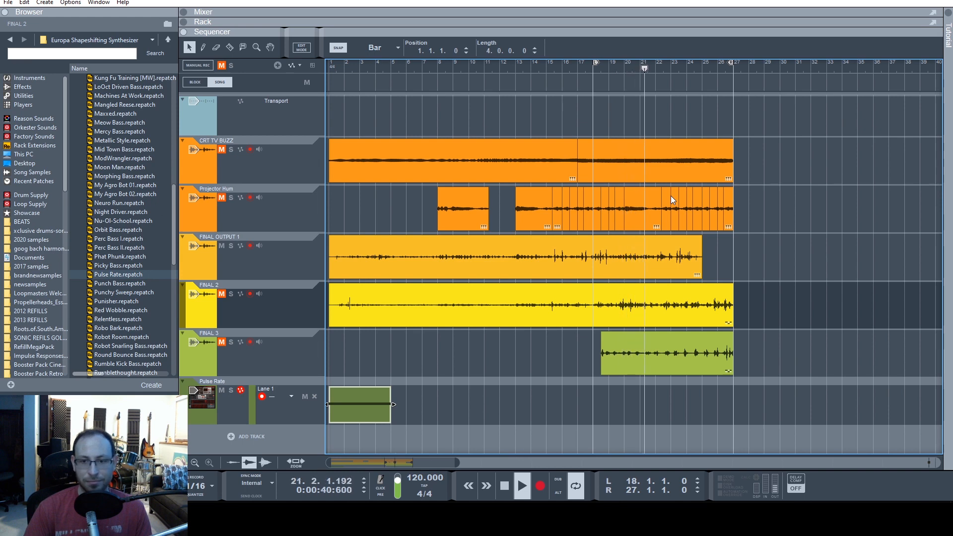
pyautogui.click(670, 66)
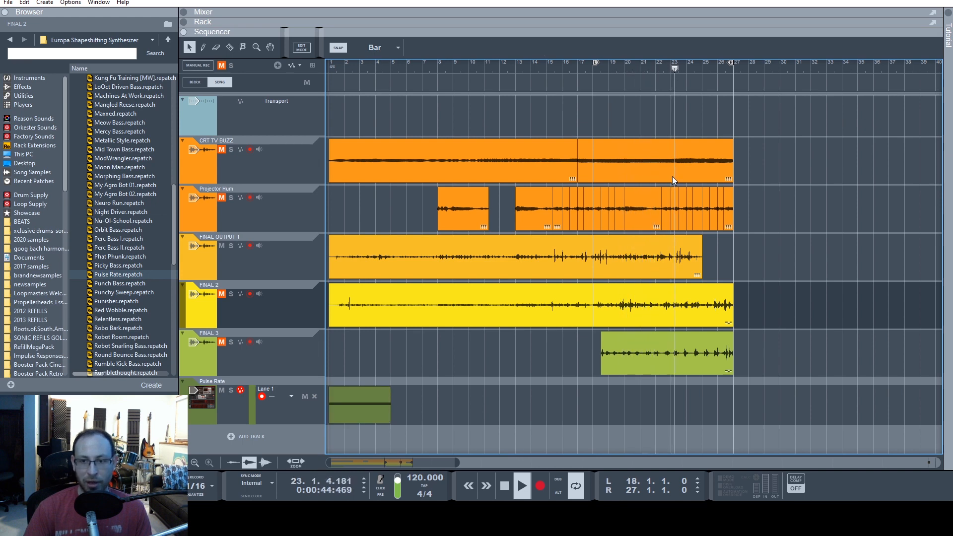
pyautogui.press('space')
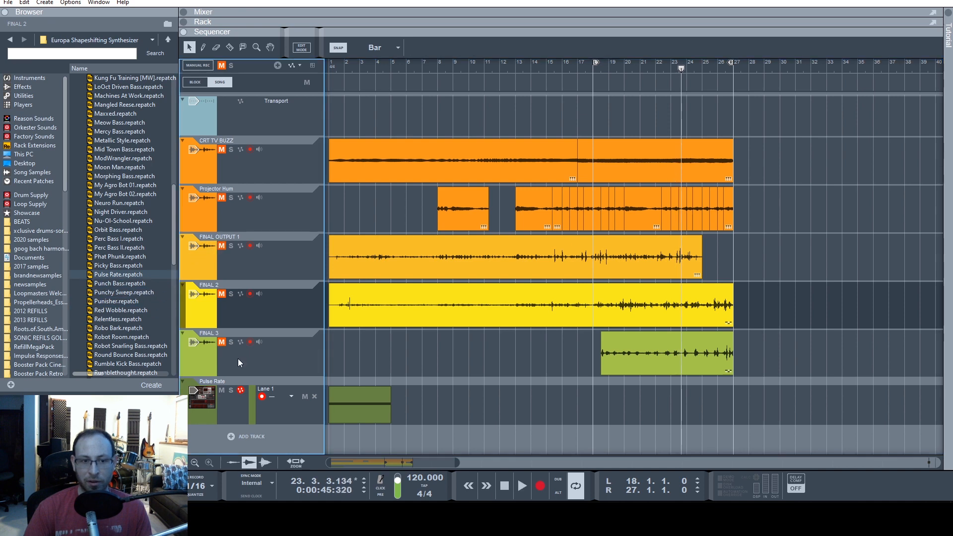
# Unmute FINAL 3 and play the song from around bar 19.
pyautogui.rightClick(221, 344)
pyautogui.press('Escape')
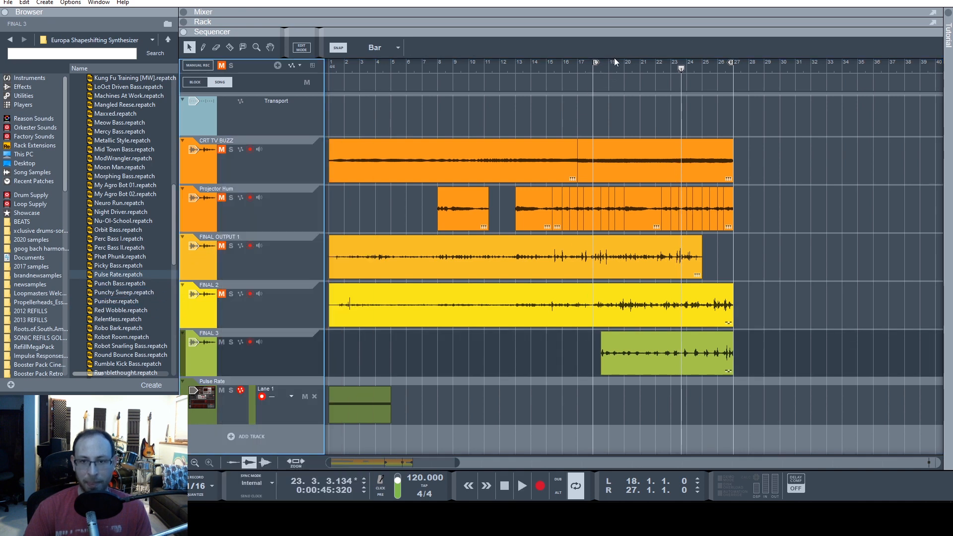
pyautogui.click(613, 70)
pyautogui.press('space')
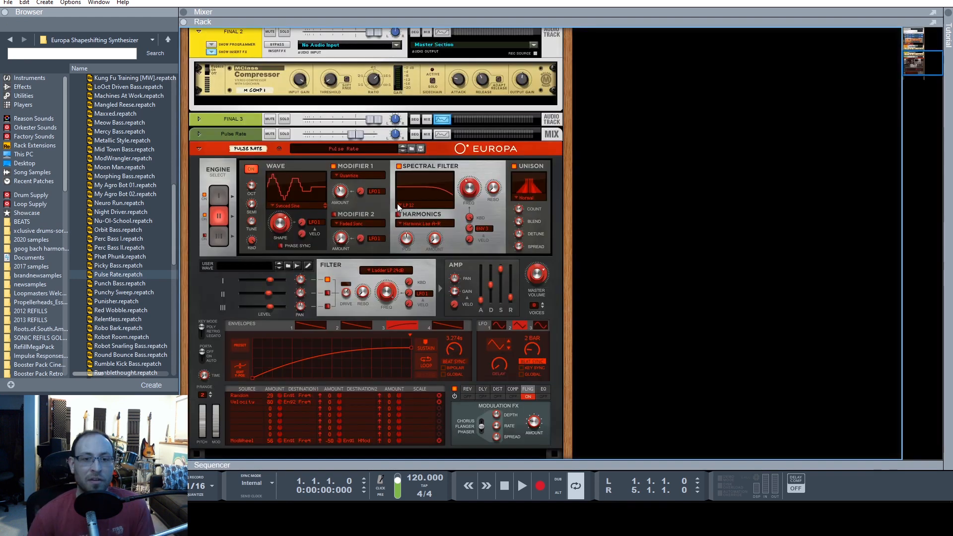
# Play the looped Pulse Rate clip over bars 1 to 5 and check its level in the mixer and its Europa device in the rack.
pyautogui.press('F6')
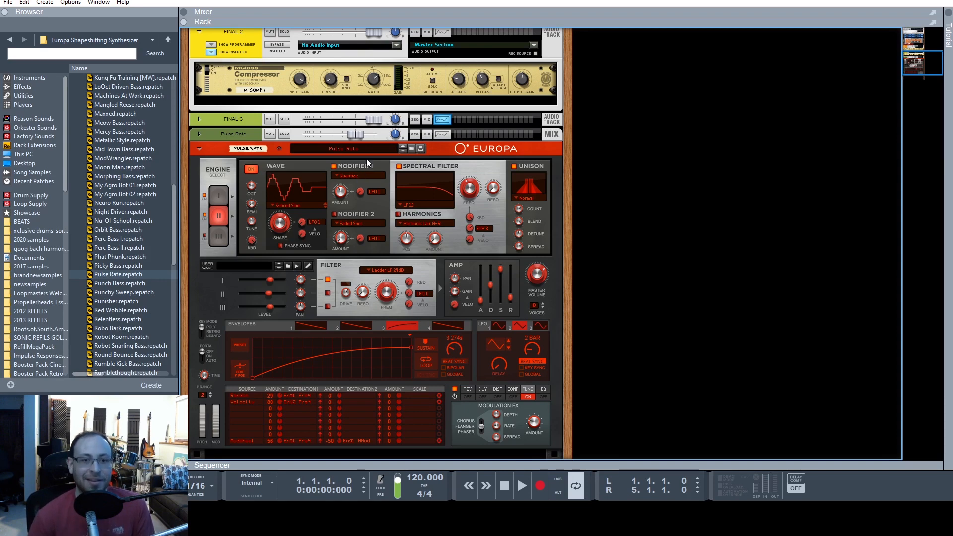
pyautogui.press('space')
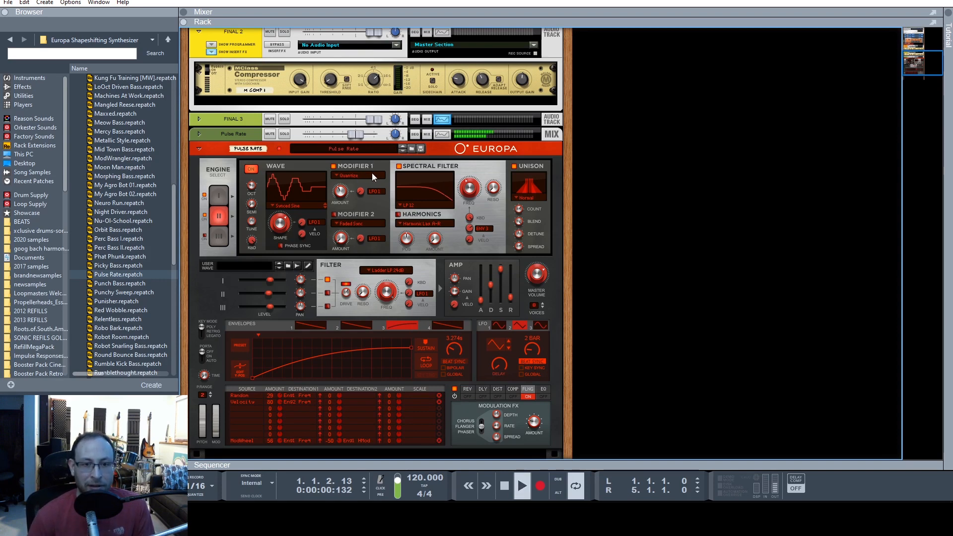
pyautogui.press('F7')
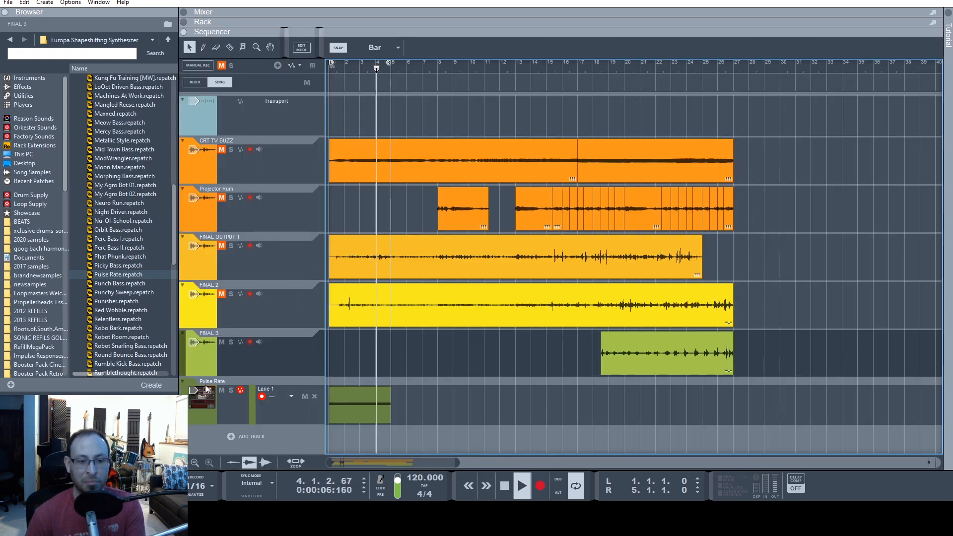
pyautogui.press('F5')
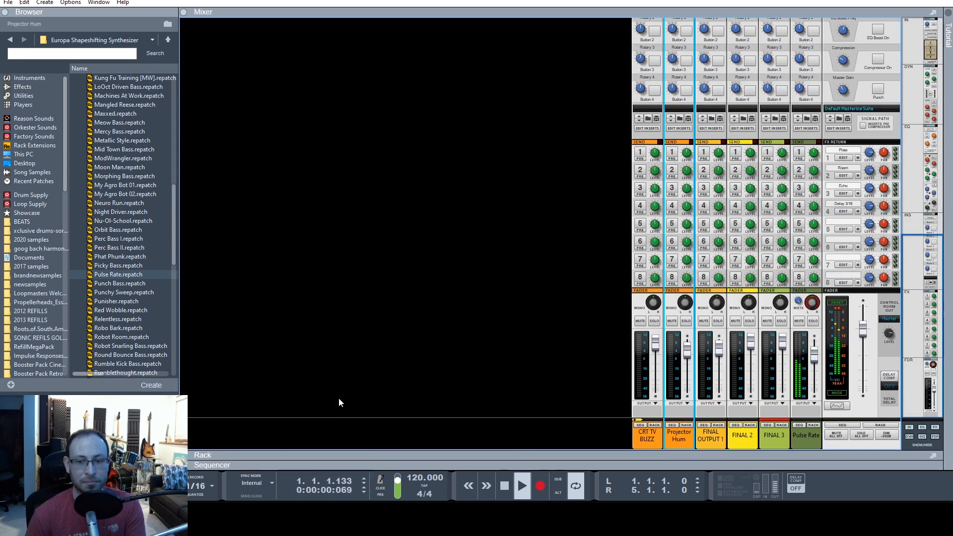
pyautogui.press('F6')
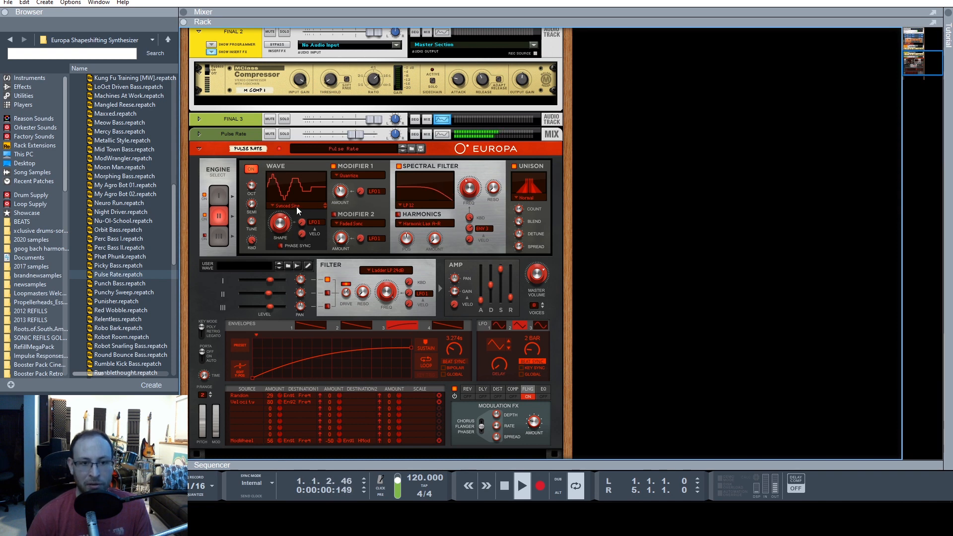
# Adjust the unison detune of Europa's engine 1 and set engine 2's detune to 56.3 %, listening to the loop.
pyautogui.click(219, 198)
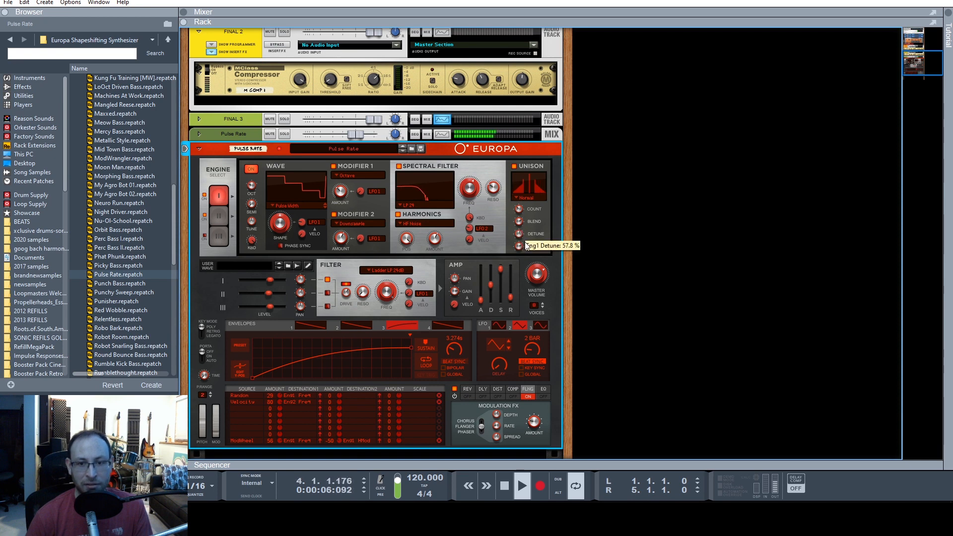
pyautogui.moveTo(527, 246); pyautogui.dragTo(520, 240)
pyautogui.click(219, 218)
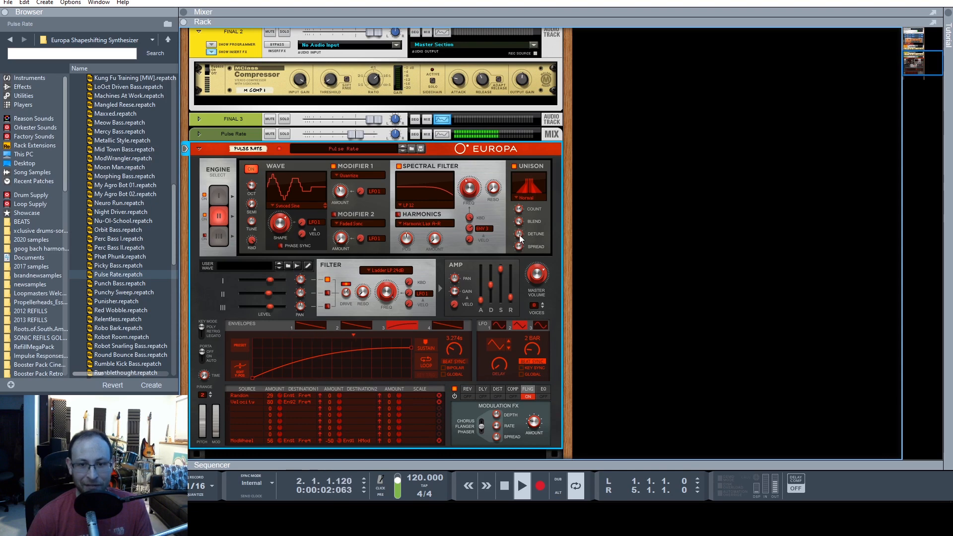
pyautogui.moveTo(522, 238); pyautogui.dragTo(516, 228)
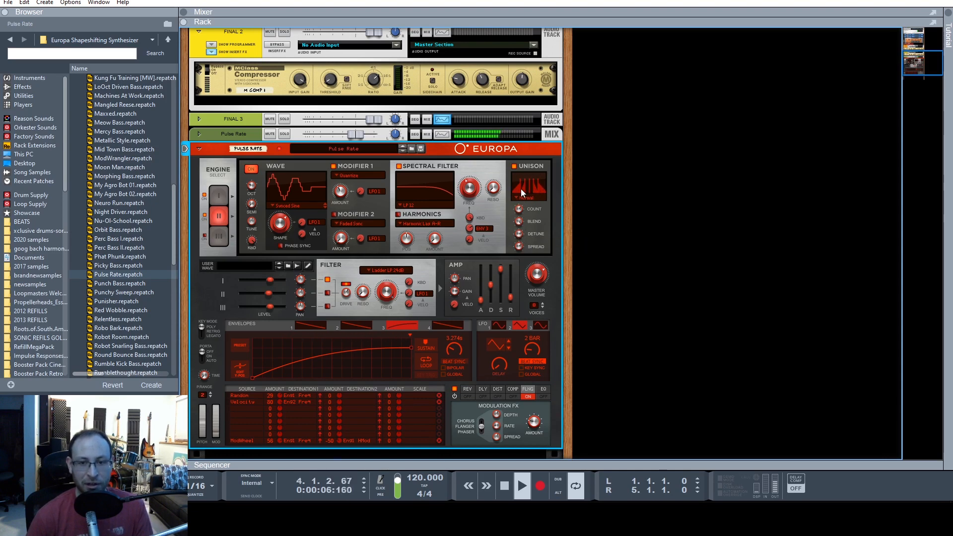
pyautogui.moveTo(518, 234)
pyautogui.mouseDown()
pyautogui.moveTo(531, 252)
pyautogui.moveTo(520, 231)
pyautogui.mouseUp()
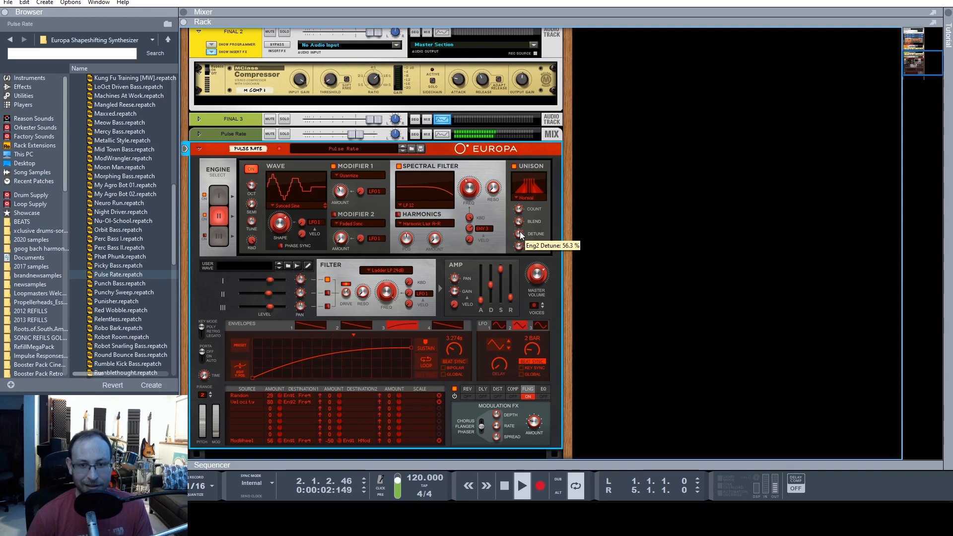
pyautogui.press('space')
pyautogui.click(508, 348)
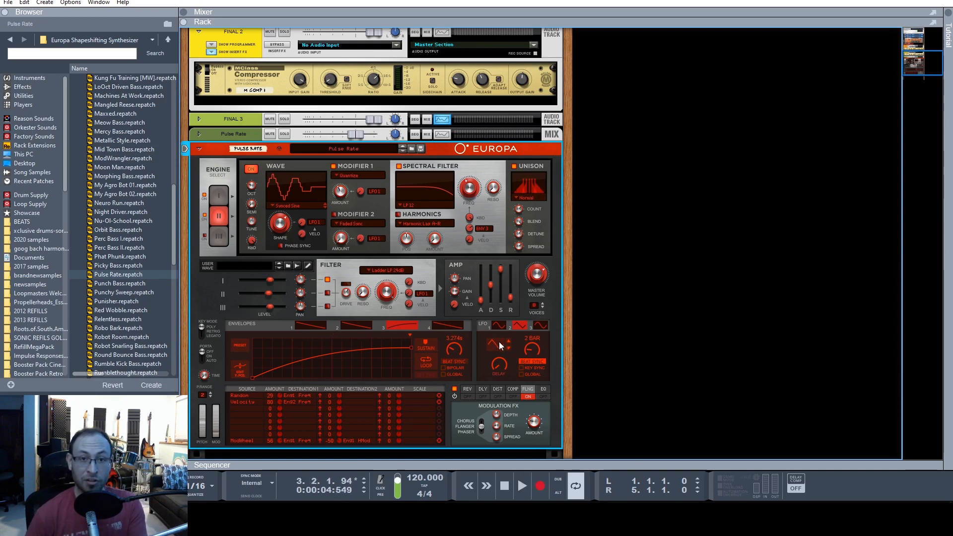
# Play the Pulse Rate clip from bar 1 and review the adjusted Europa sound in the rack.
pyautogui.press('F7')
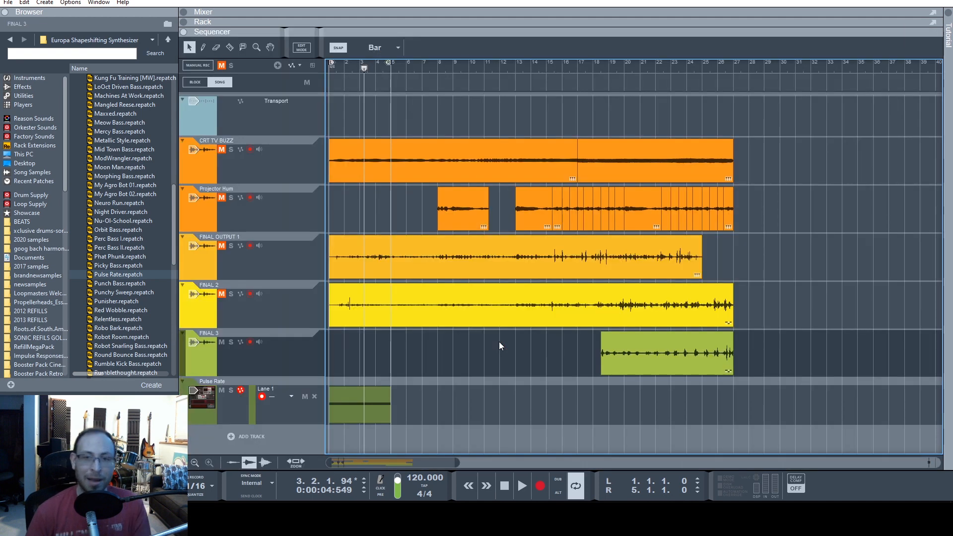
pyautogui.click(592, 69)
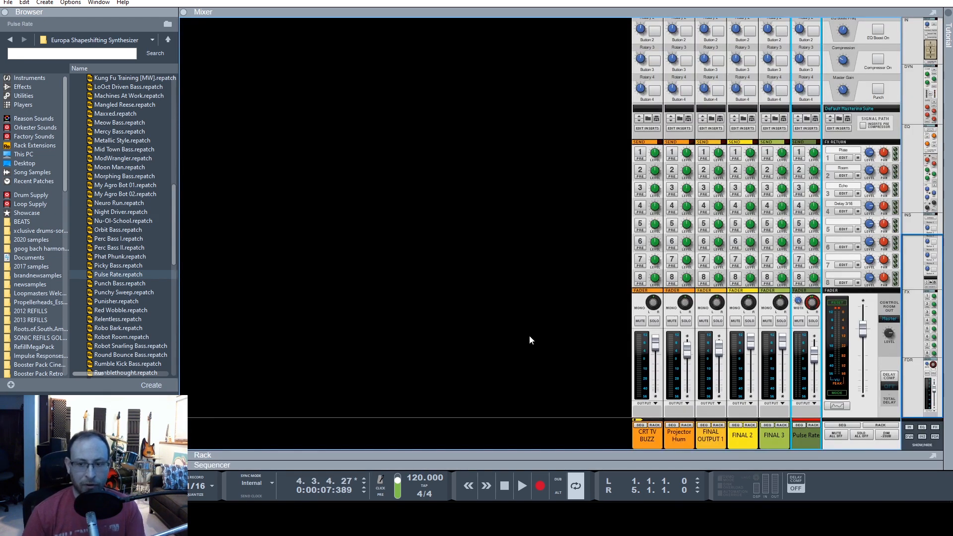
pyautogui.press('F7')
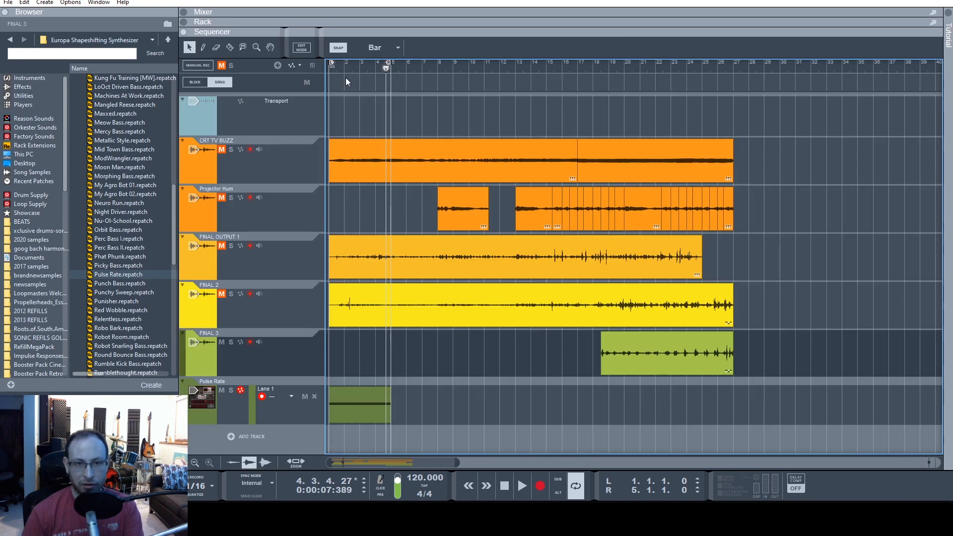
pyautogui.click(331, 70)
pyautogui.press('space')
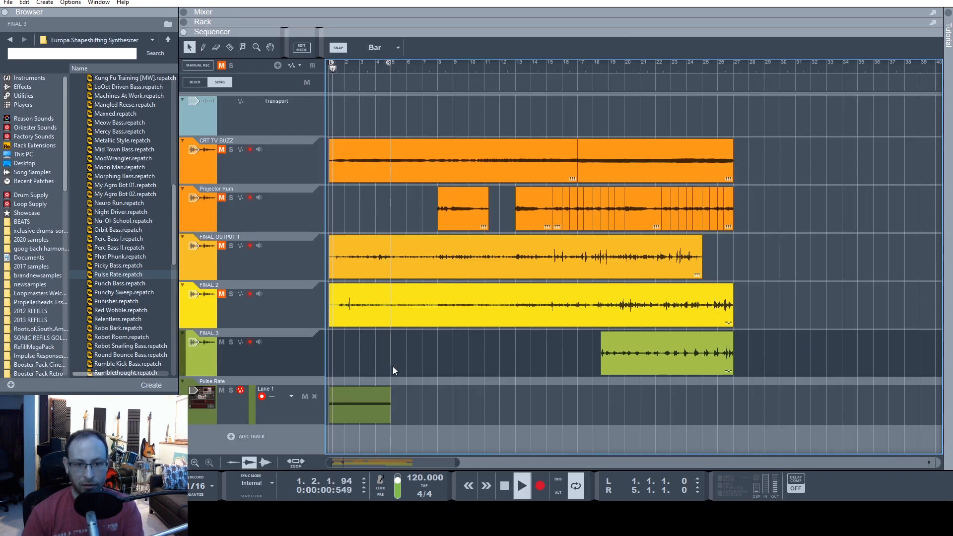
pyautogui.press('F6')
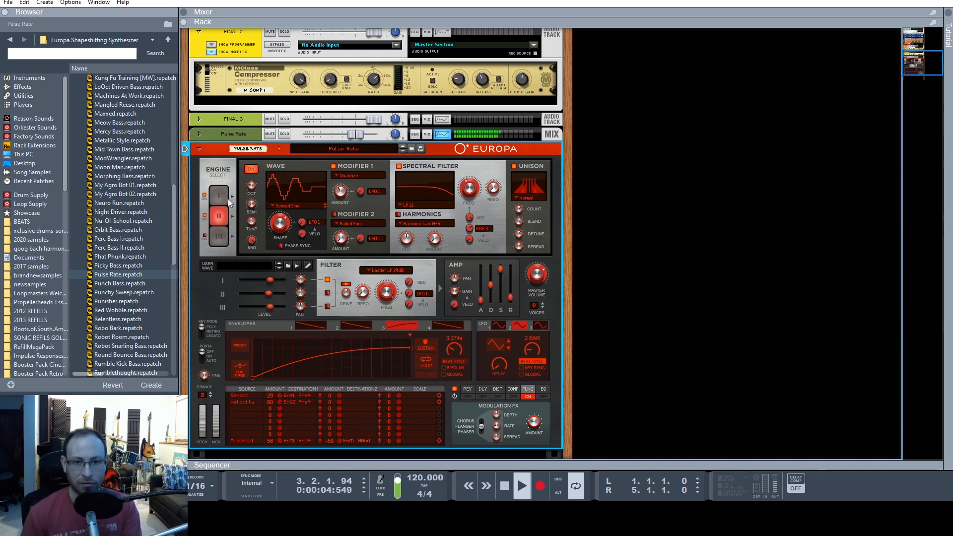
# Create a pan automation lane for the Pulse Rate mixer channel.
pyautogui.press('F5')
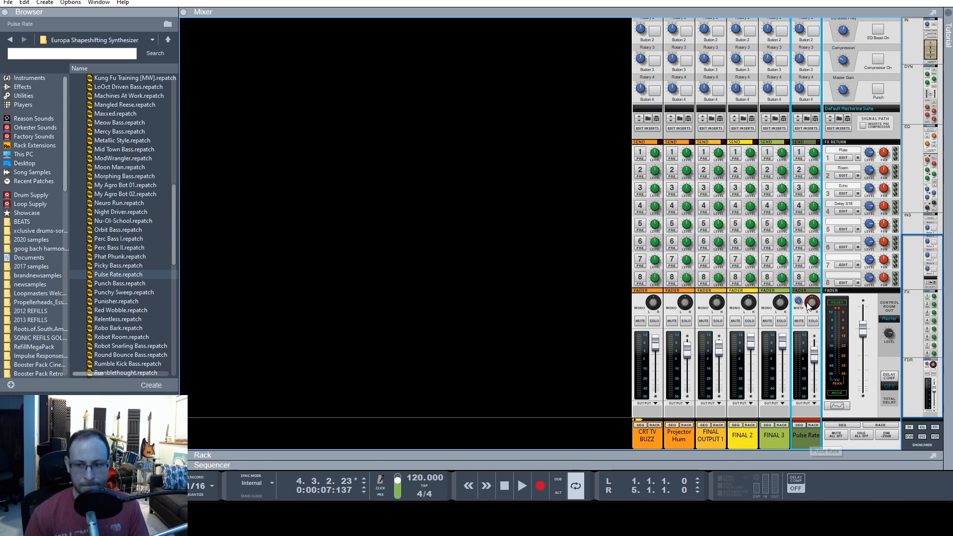
pyautogui.moveTo(813, 306)
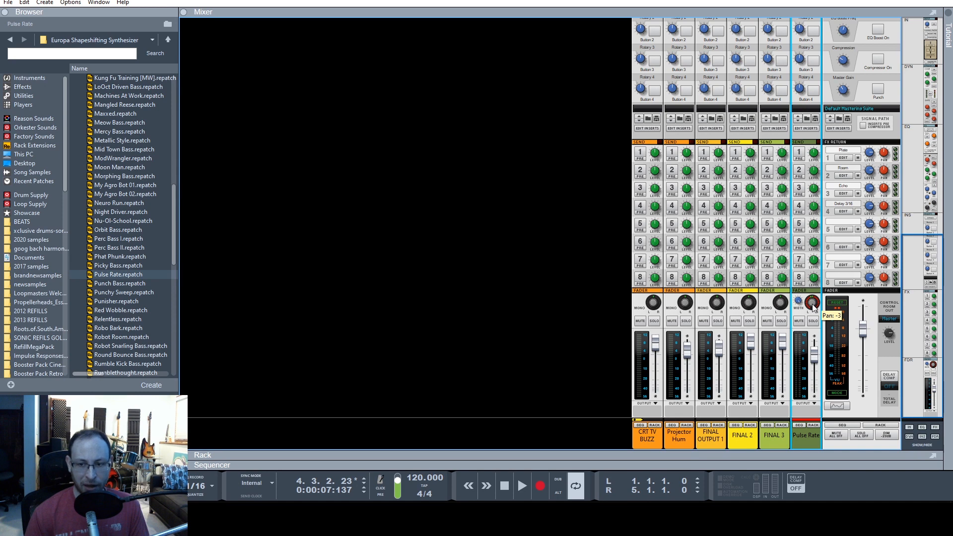
pyautogui.rightClick(813, 306)
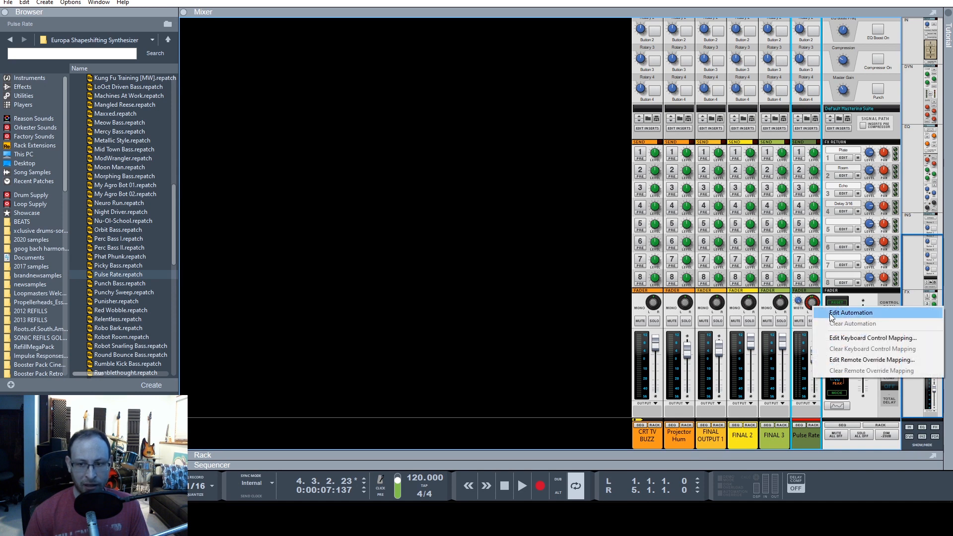
pyautogui.click(831, 314)
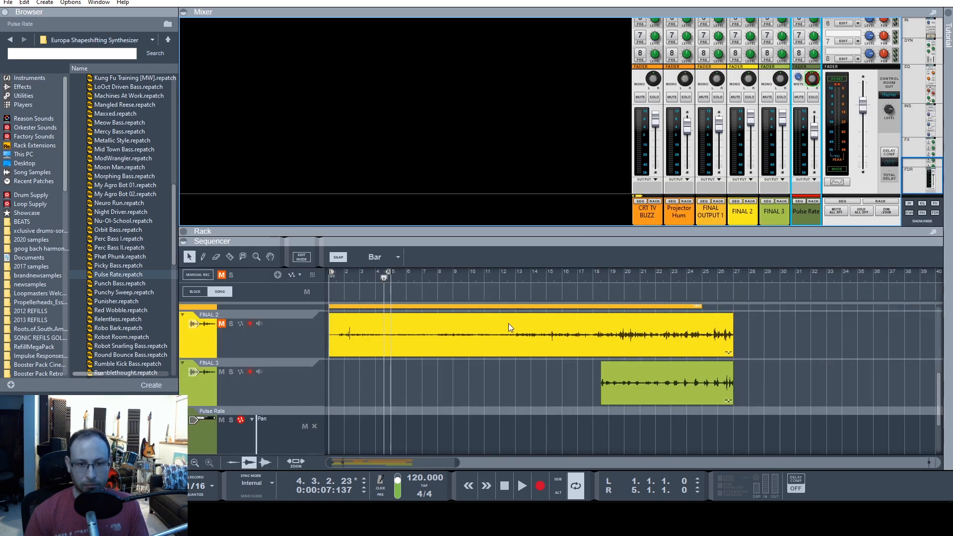
# Record pan automation for the Pulse Rate channel from bar 1 over the looped four bars by moving its mixer pan control, and stop recording.
pyautogui.press('F6')
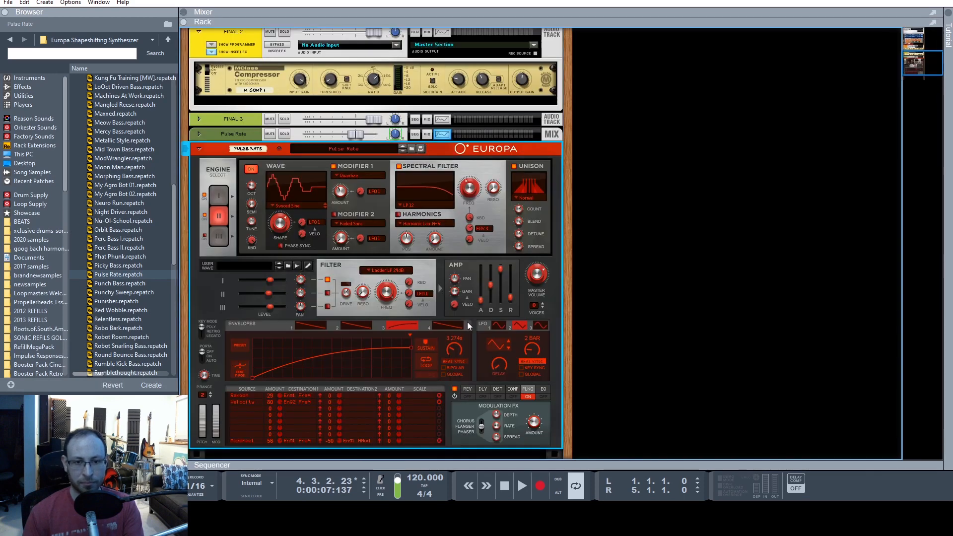
pyautogui.press('F7')
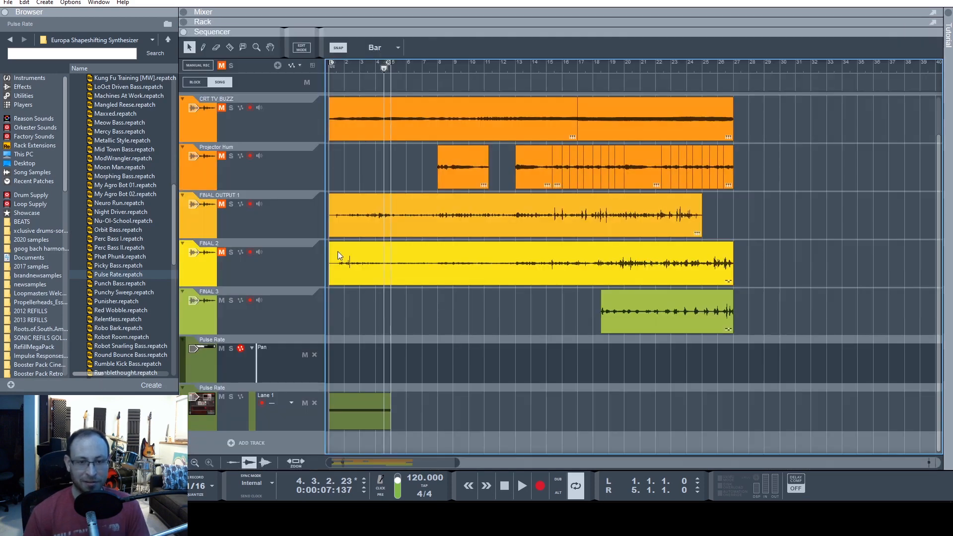
pyautogui.moveTo(350, 70); pyautogui.dragTo(277, 82)
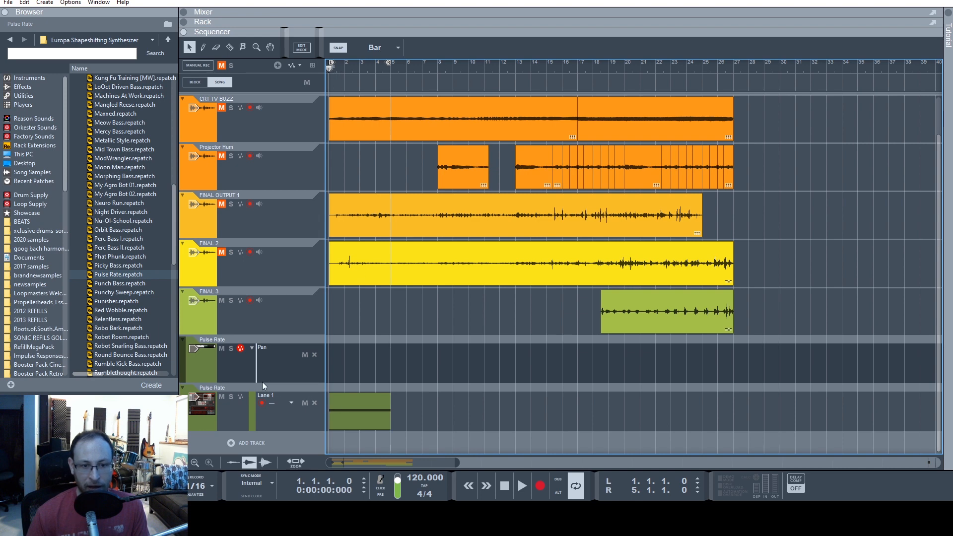
pyautogui.click(540, 487)
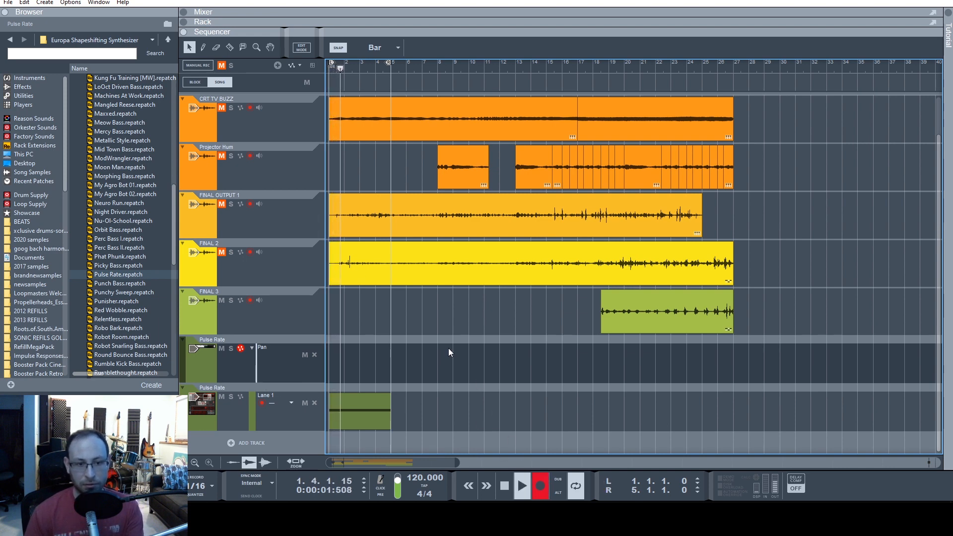
pyautogui.press('F5')
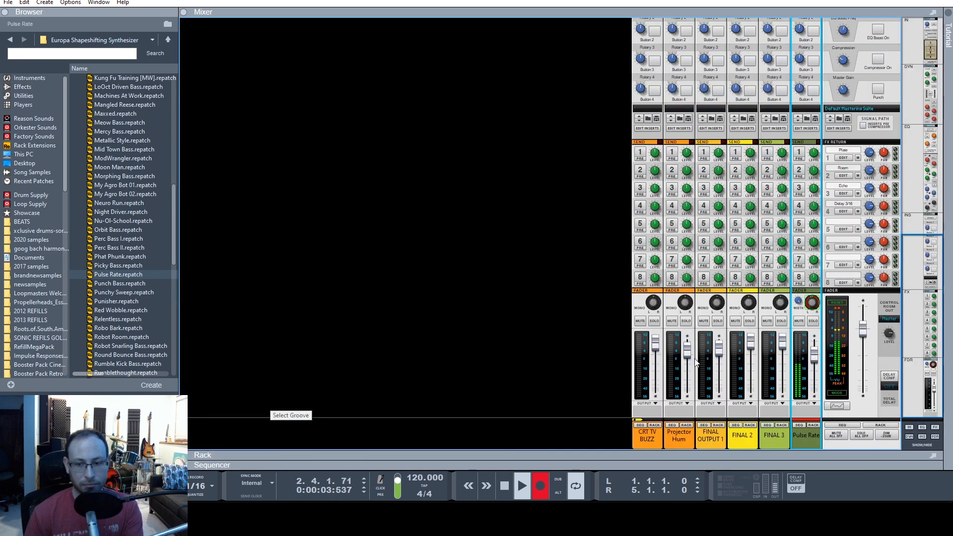
pyautogui.moveTo(813, 301); pyautogui.dragTo(790, 377)
pyautogui.press('F7')
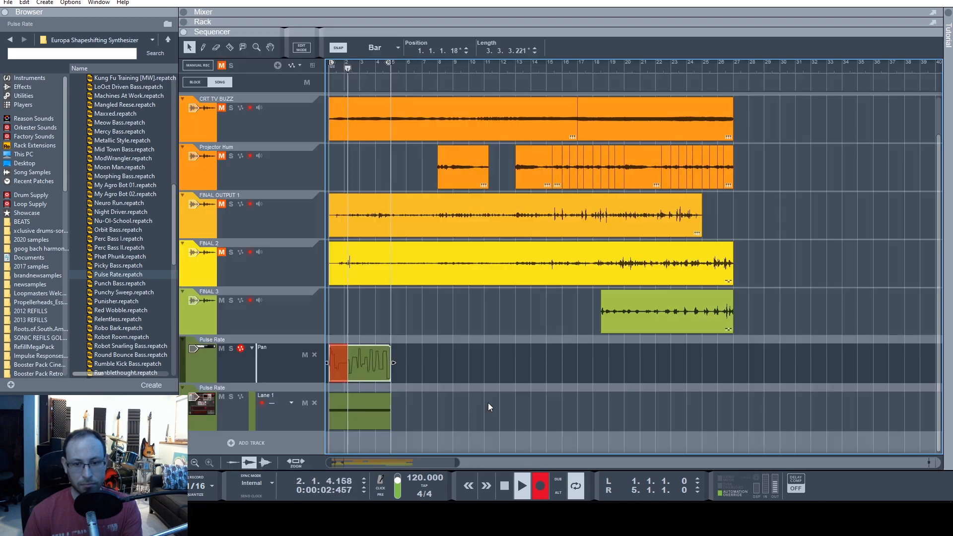
pyautogui.doubleClick(501, 486)
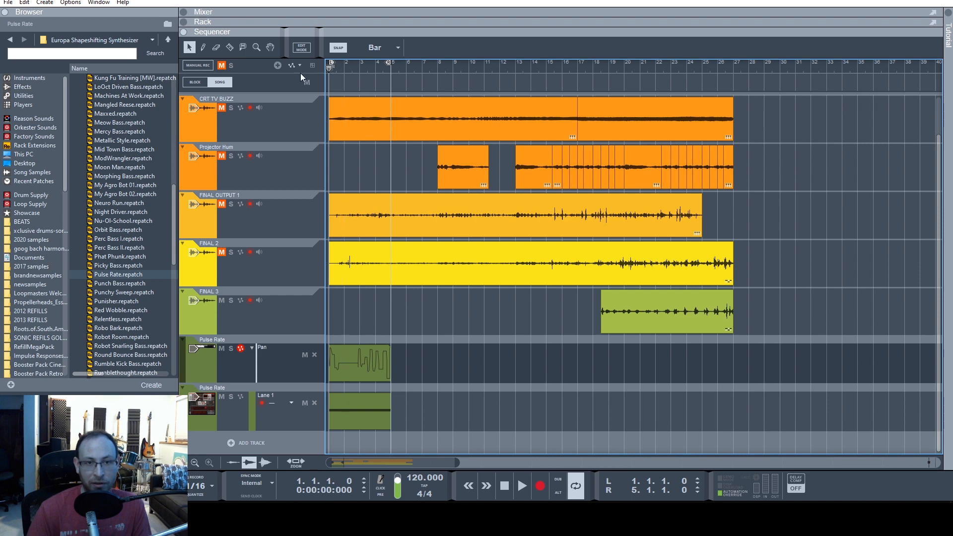
# Play the loop and open the pan clip for editing, smoothing the first descent in bar 1 by moving one point and deleting the low cluster.
pyautogui.press('space')
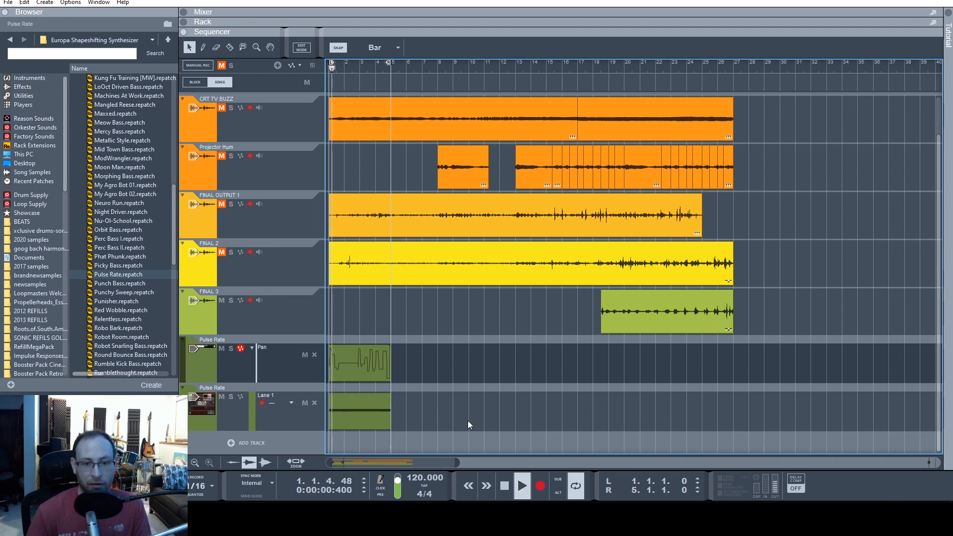
pyautogui.doubleClick(371, 368)
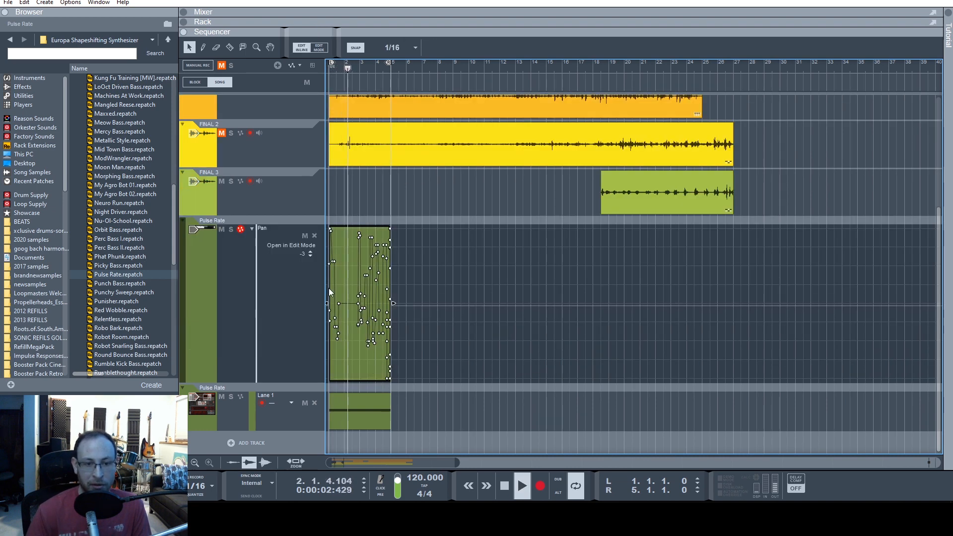
pyautogui.moveTo(458, 462); pyautogui.dragTo(355, 460)
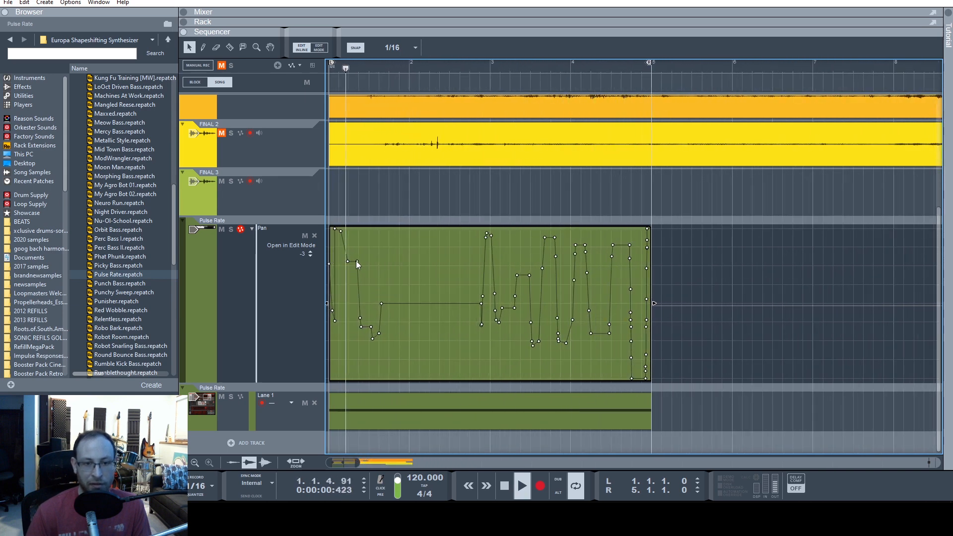
pyautogui.moveTo(357, 261)
pyautogui.mouseDown()
pyautogui.moveTo(369, 264)
pyautogui.moveTo(353, 251)
pyautogui.mouseUp()
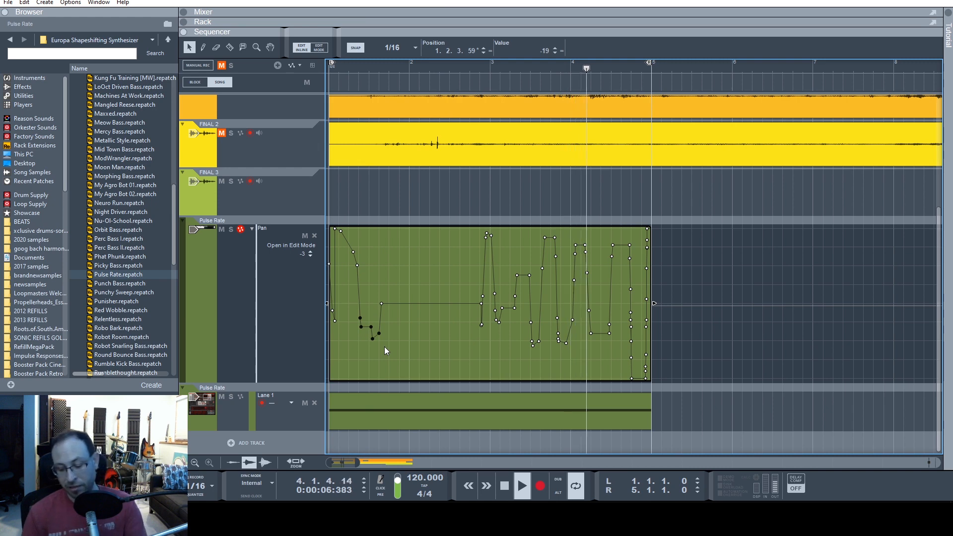
pyautogui.press('Delete')
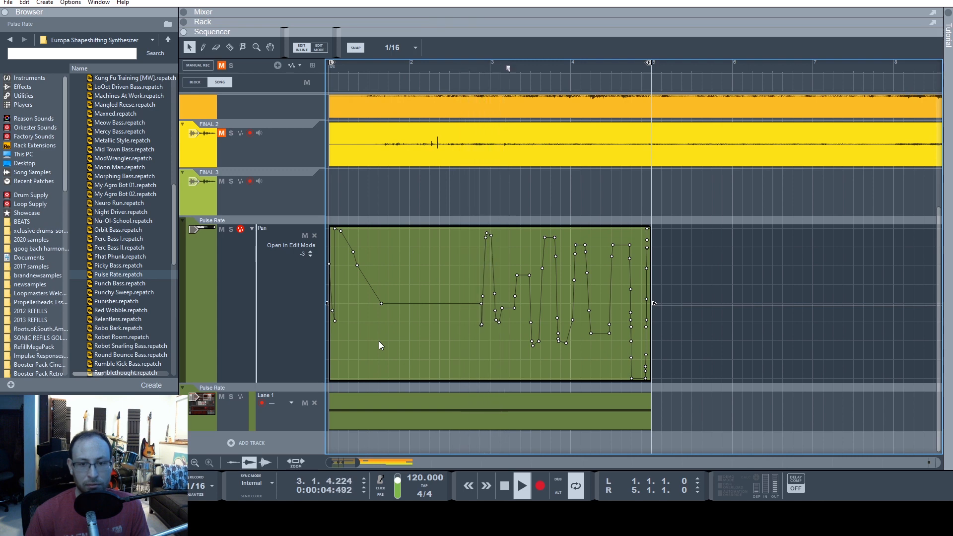
# Delete the top points of the pan peak just before bar 3 and reshape it into a single peak followed by a dip at -55.
pyautogui.moveTo(484, 230); pyautogui.dragTo(500, 242)
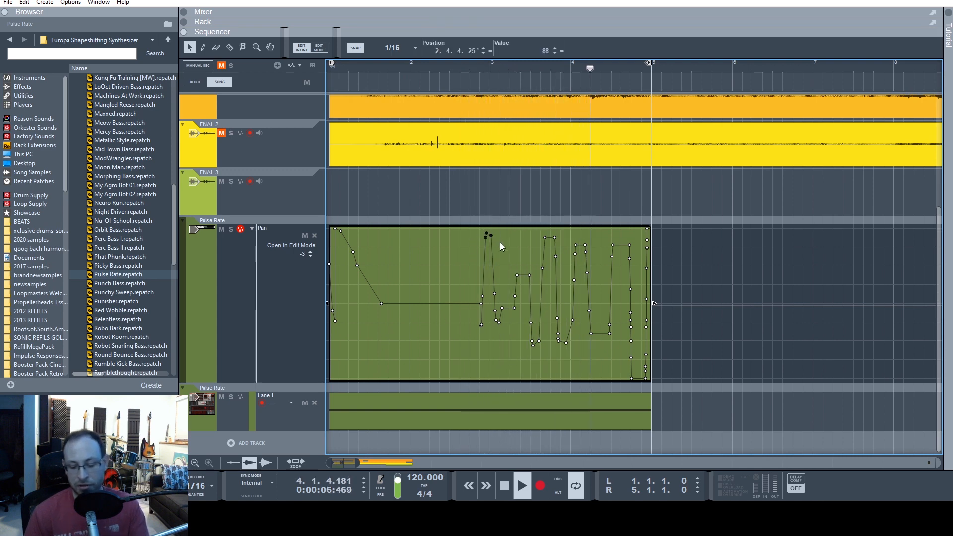
pyautogui.press('Delete')
pyautogui.moveTo(495, 294); pyautogui.dragTo(491, 260)
pyautogui.moveTo(497, 321); pyautogui.dragTo(499, 347)
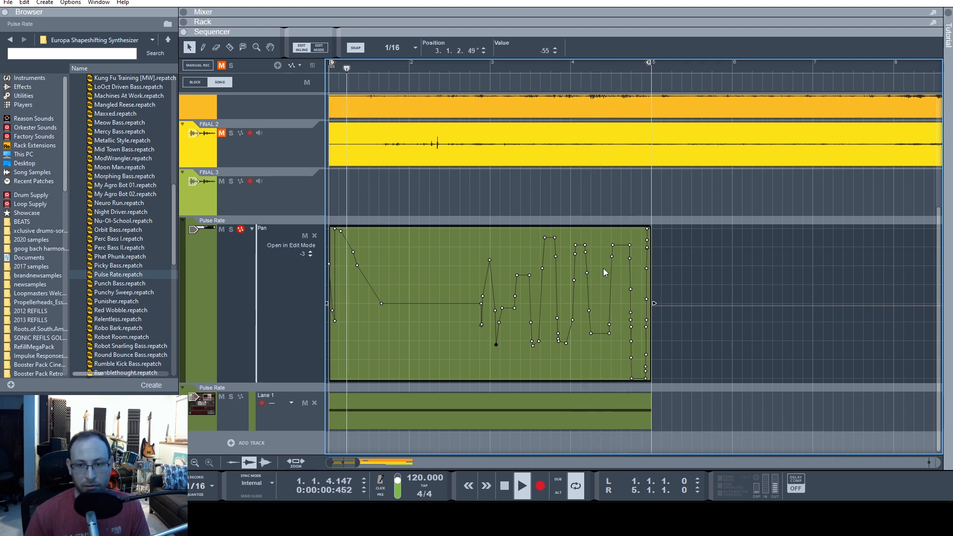
# Thin out the pan curve in the second half of bar 4, deleting its extreme points and simplifying the last peak and descent.
pyautogui.moveTo(625, 244); pyautogui.dragTo(635, 271)
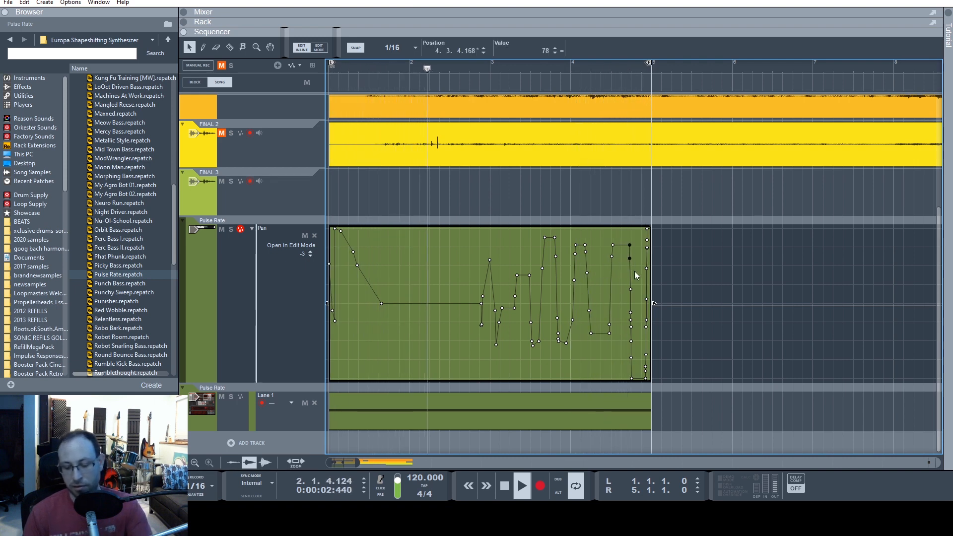
pyautogui.press('Delete')
pyautogui.moveTo(627, 364); pyautogui.dragTo(656, 383)
pyautogui.press('Delete')
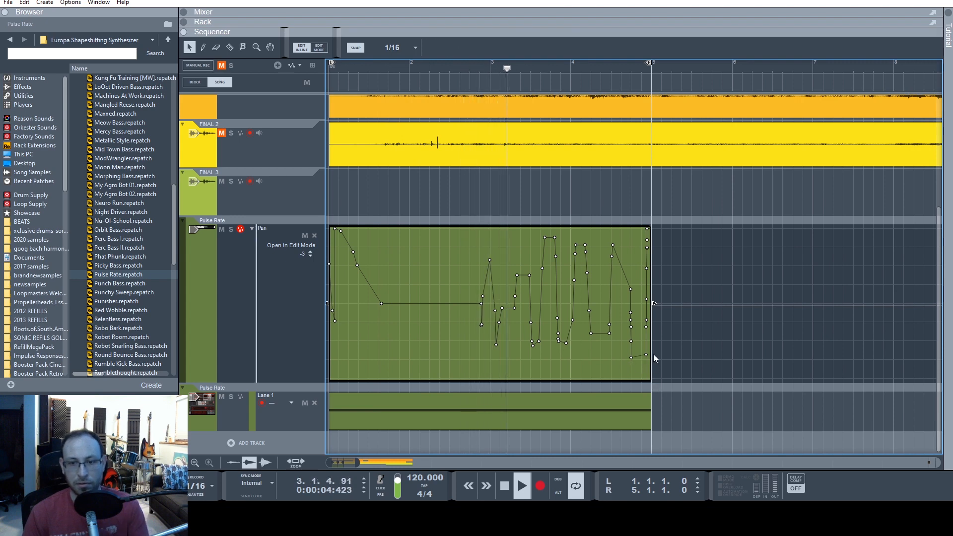
pyautogui.moveTo(642, 229); pyautogui.dragTo(659, 244)
pyautogui.press('Delete')
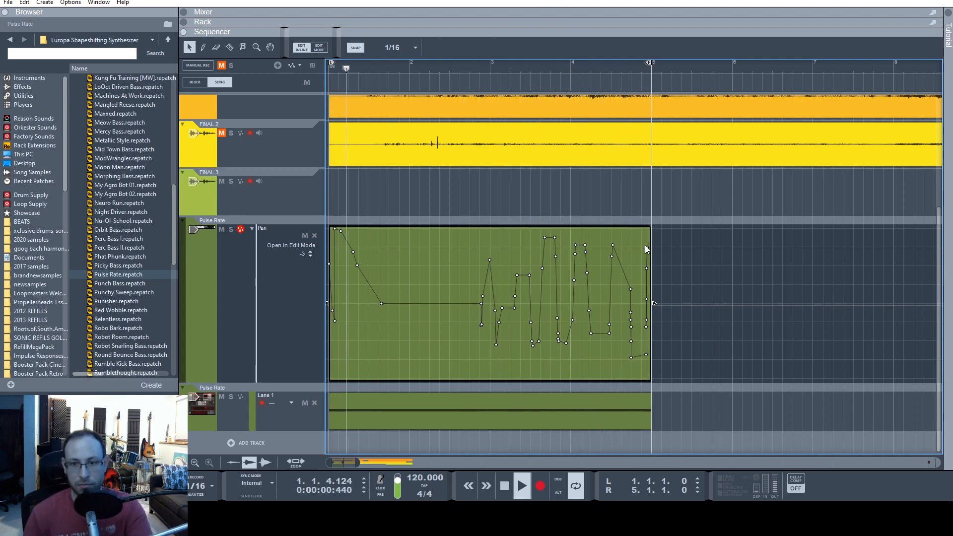
pyautogui.click(613, 245)
pyautogui.press('Delete')
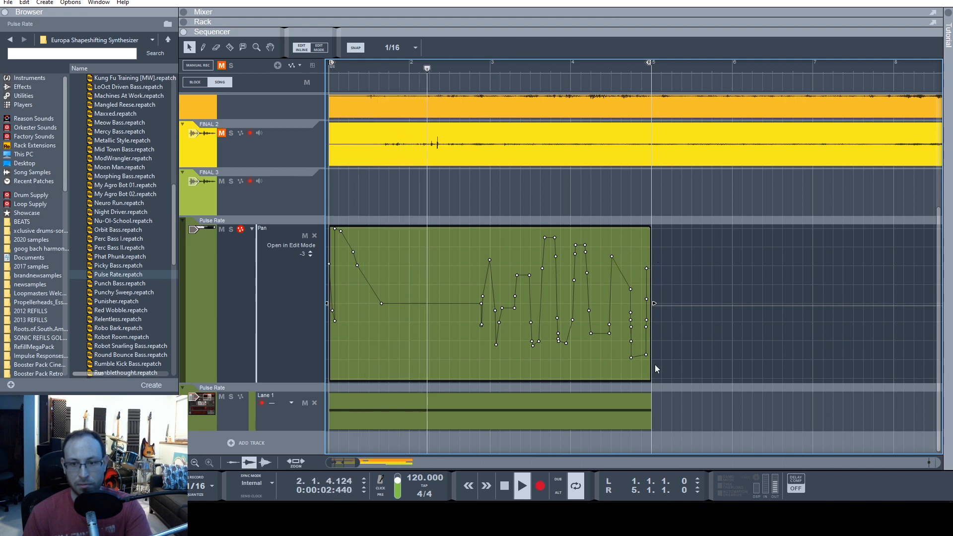
pyautogui.moveTo(627, 312); pyautogui.dragTo(635, 365)
pyautogui.press('Delete')
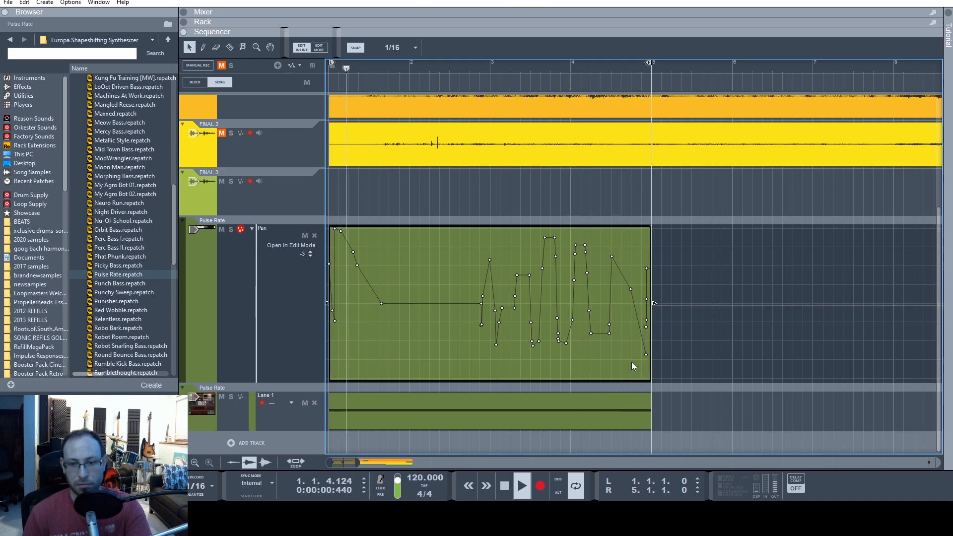
# Delete surplus plateau points from the pan peaks in bar 3 and early bar 4.
pyautogui.moveTo(584, 238); pyautogui.dragTo(558, 242)
pyautogui.press('Delete')
pyautogui.press('Delete')
pyautogui.moveTo(524, 270); pyautogui.dragTo(533, 283)
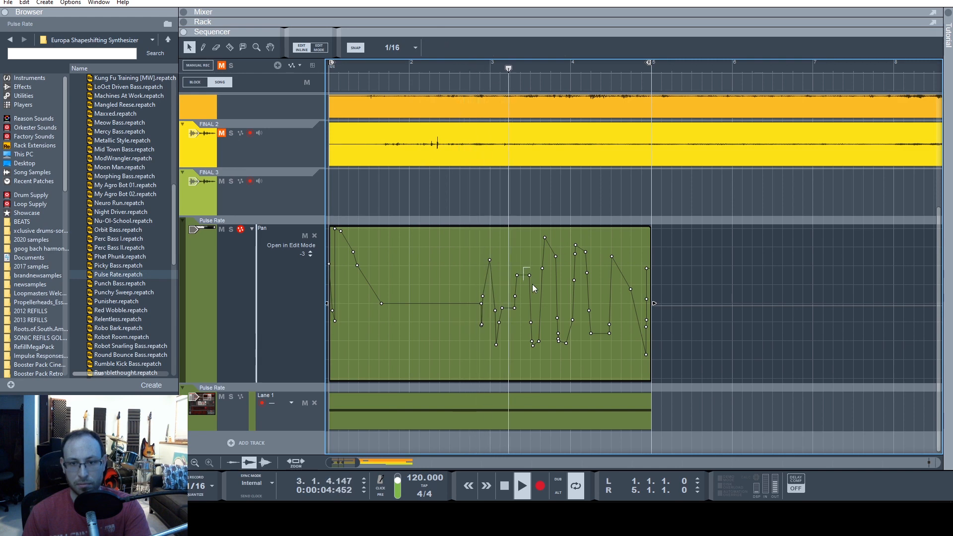
pyautogui.press('Delete')
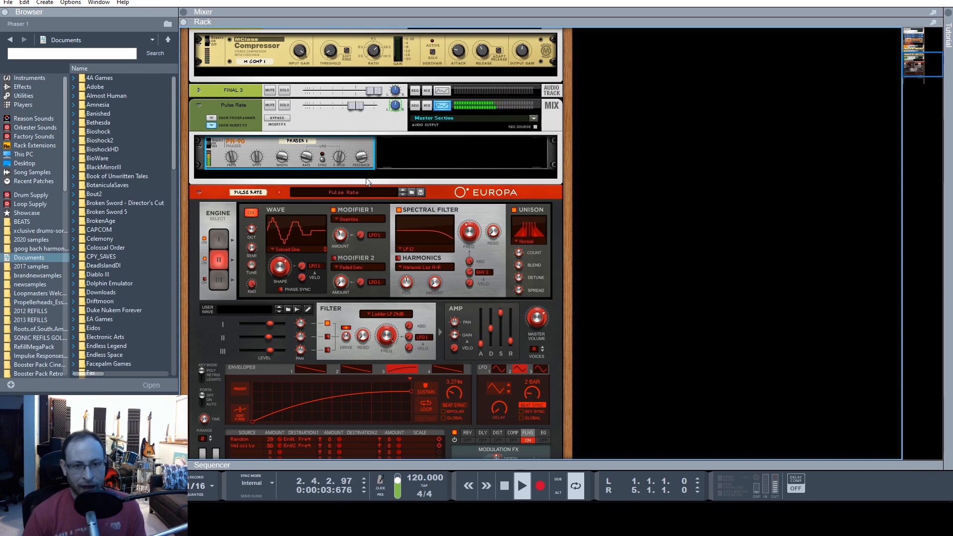
# Check the PH-90 Phaser in Pulse Rate's insert effects and locate that effect among the available Reason devices.
pyautogui.click(210, 126)
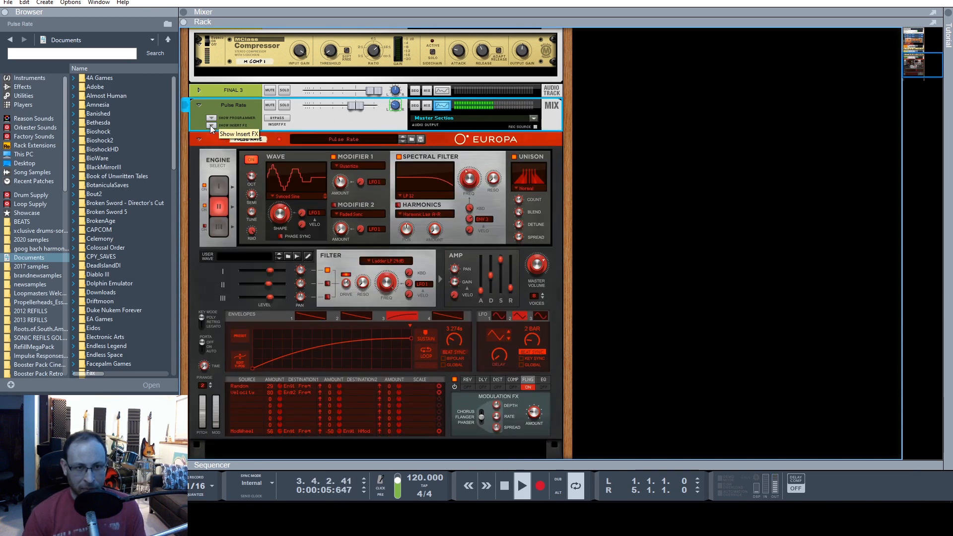
pyautogui.click(210, 126)
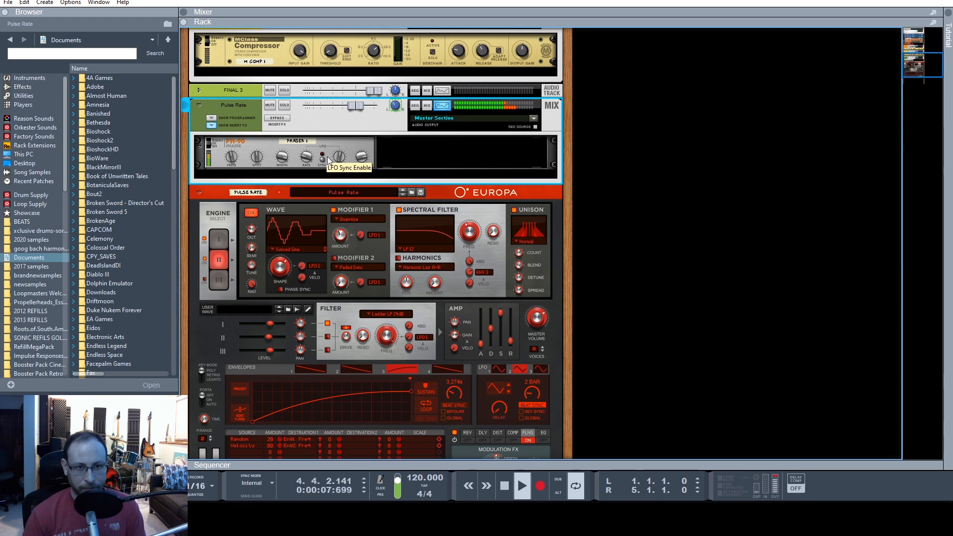
pyautogui.rightClick(396, 151)
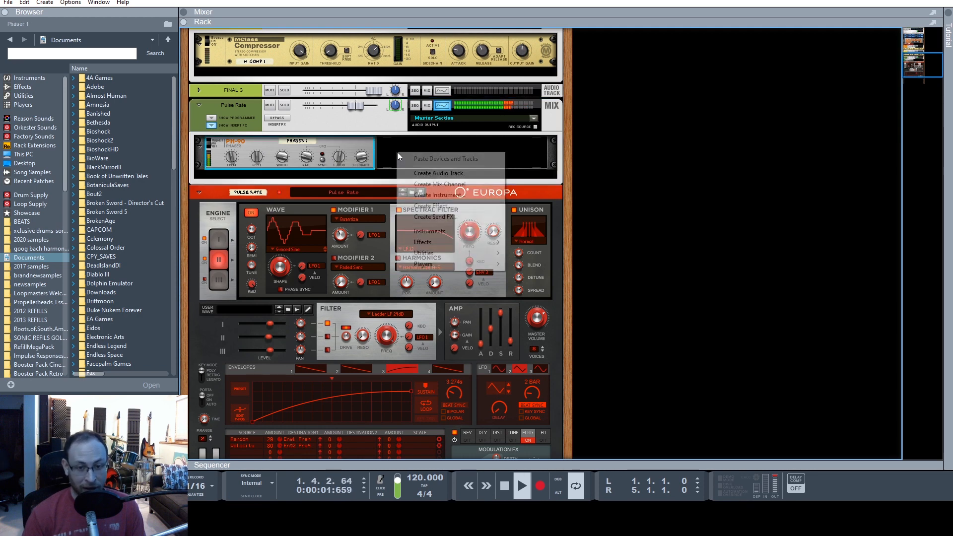
pyautogui.moveTo(441, 241)
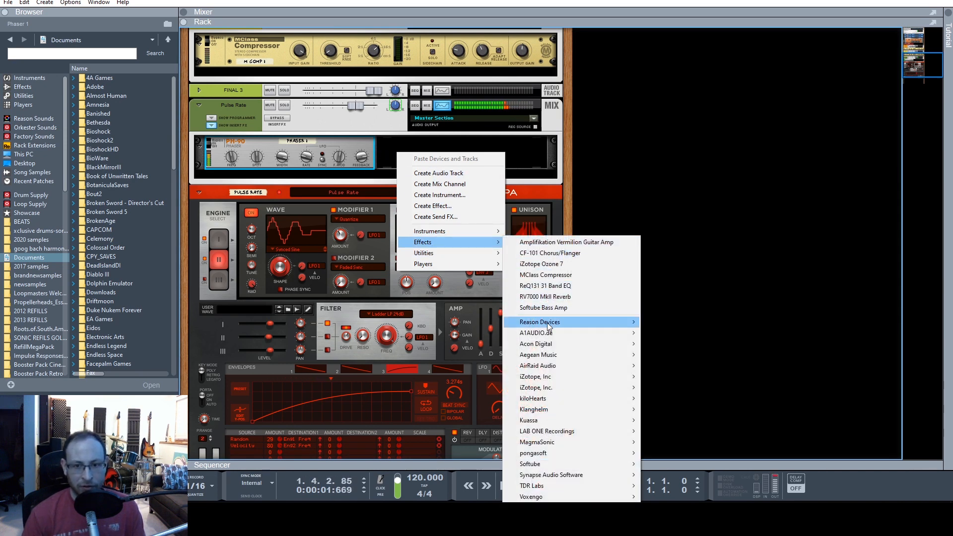
pyautogui.moveTo(548, 326)
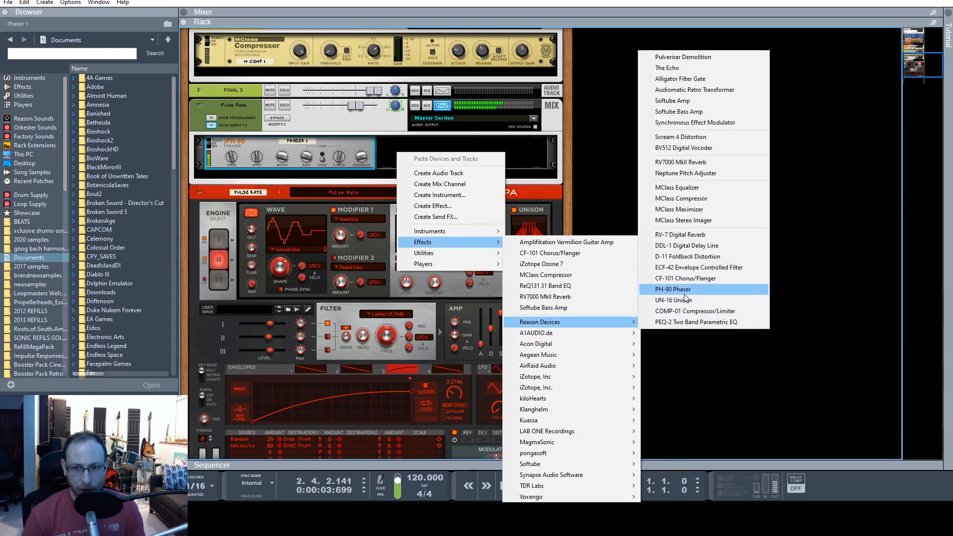
pyautogui.click(386, 148)
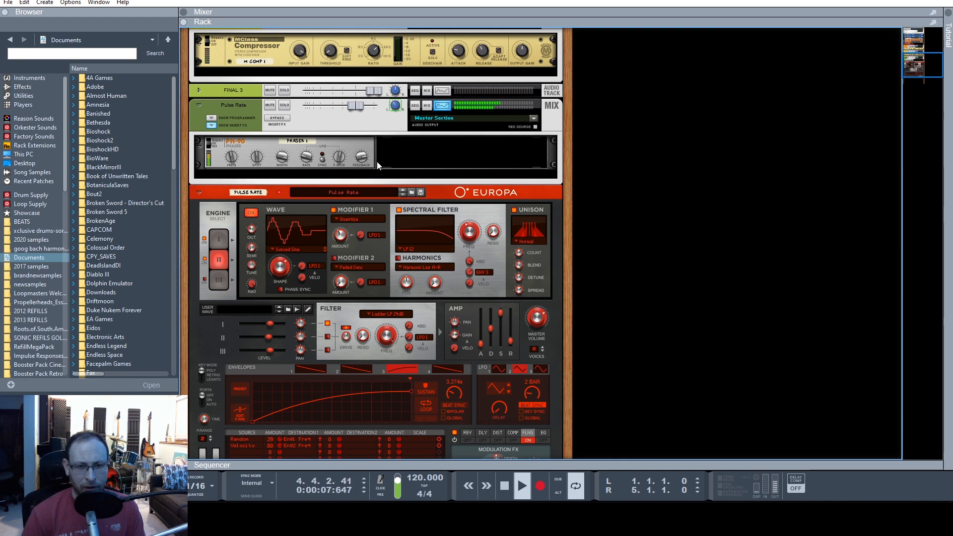
# Sweep the Width of Phaser 1 through its upper range up to 127 while the loop plays, ending at about 107.
pyautogui.click(230, 159)
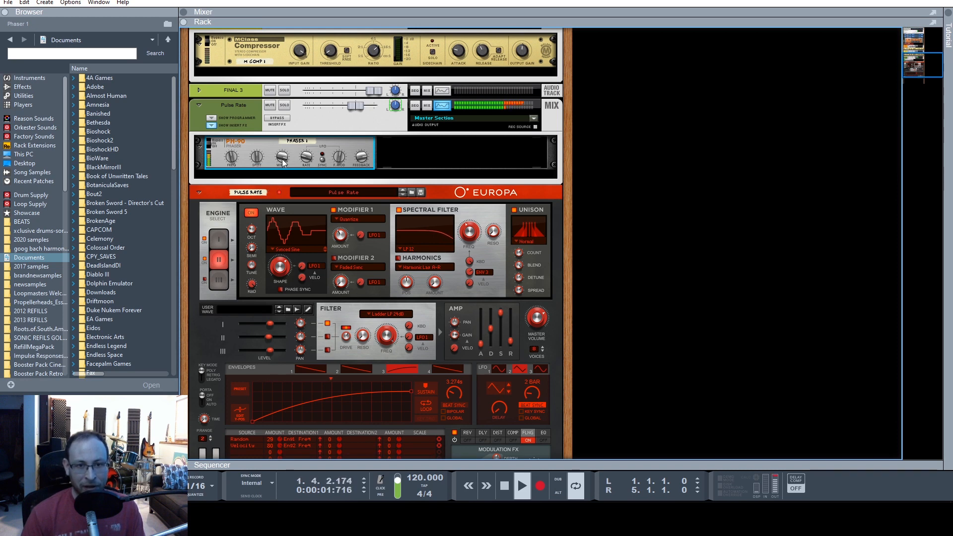
pyautogui.moveTo(284, 157)
pyautogui.moveTo(284, 185); pyautogui.dragTo(284, 214)
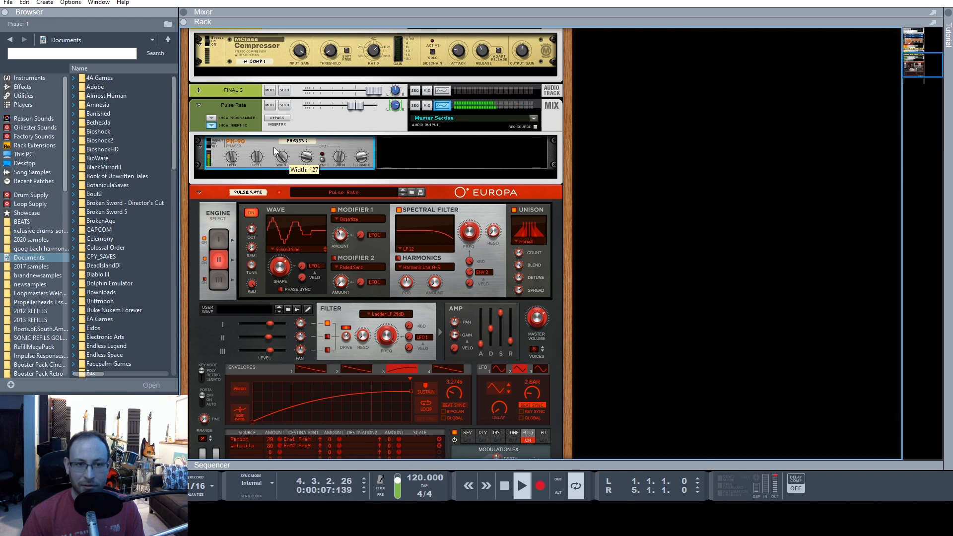
pyautogui.moveTo(274, 147); pyautogui.dragTo(279, 144)
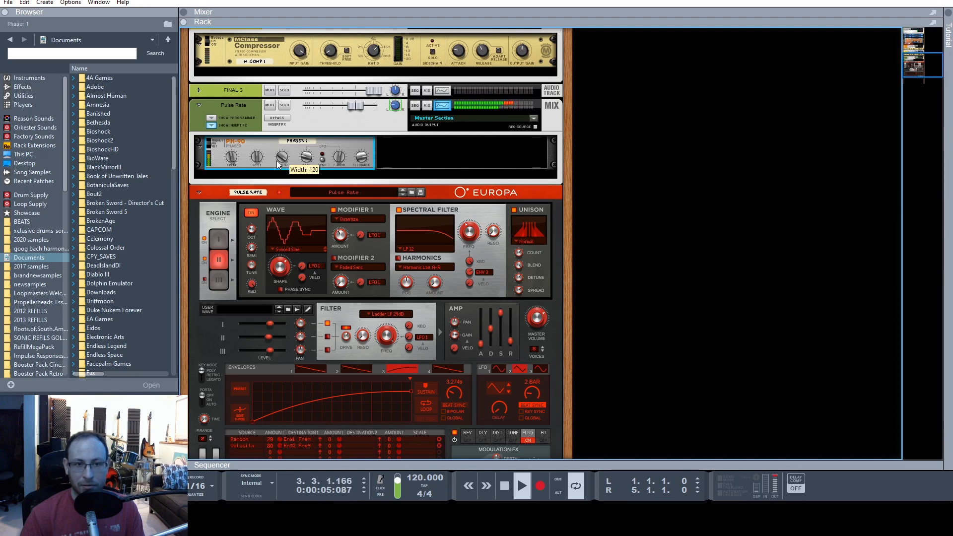
pyautogui.moveTo(284, 158)
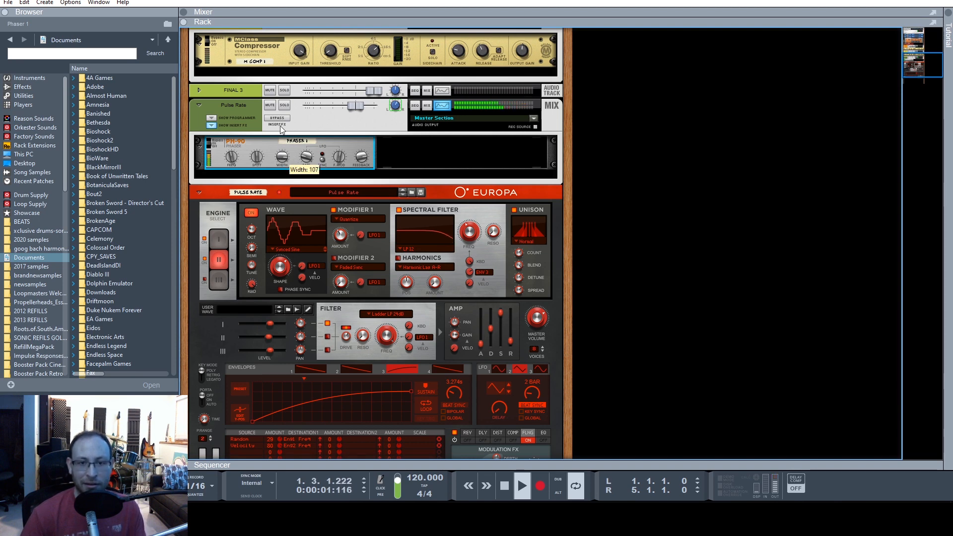
# Create an automation lane for the Width of Phaser 1 and bring it into view beside the Pulse Rate tracks.
pyautogui.rightClick(282, 157)
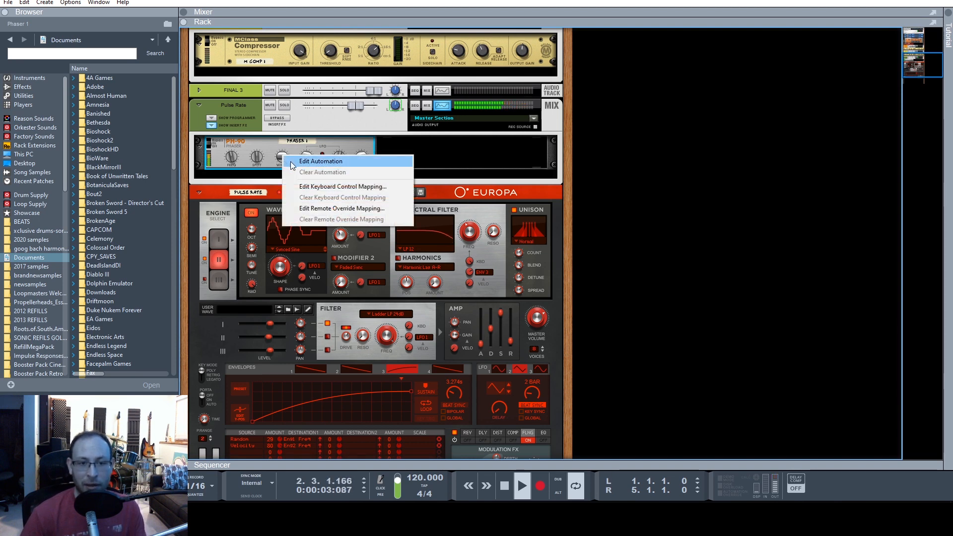
pyautogui.click(290, 162)
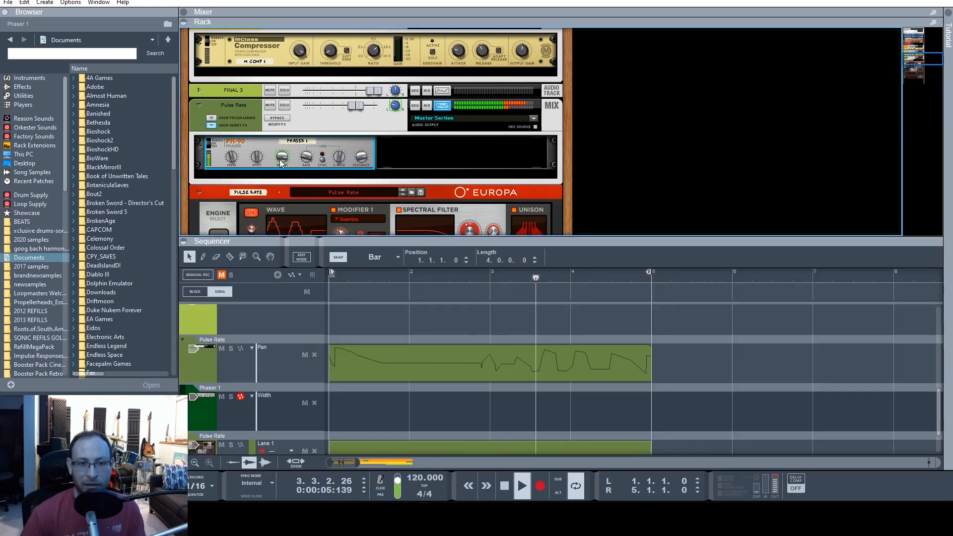
pyautogui.moveTo(280, 164)
pyautogui.scroll(-1, 355, 397)
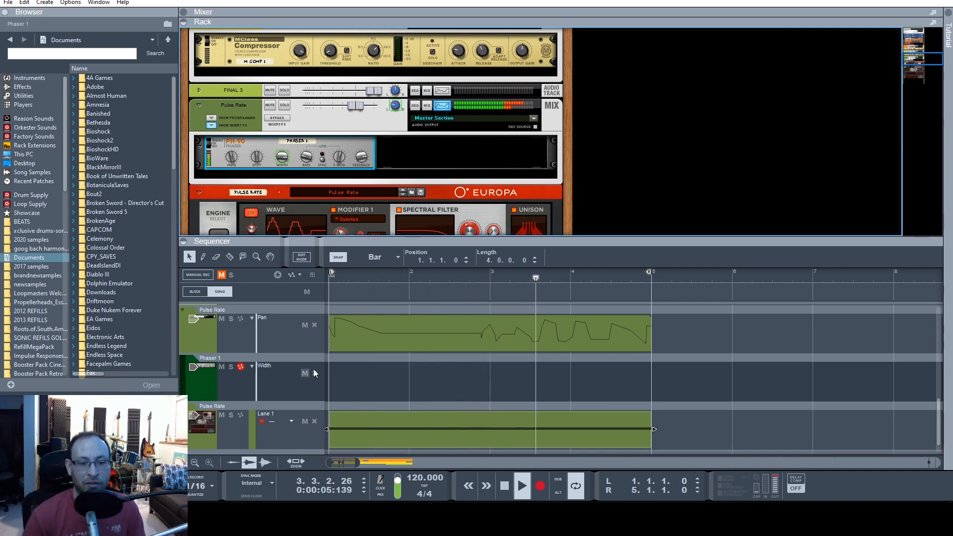
pyautogui.scroll(-1, 339, 388)
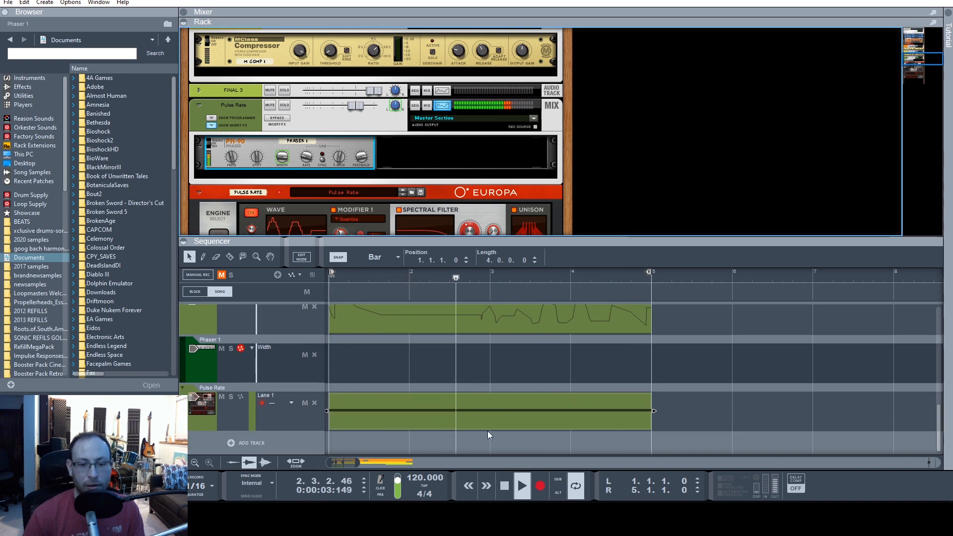
# Record automation for the Width of Phaser 1 by sweeping it up and down over the loop in bars 1 to 5.
pyautogui.click(540, 487)
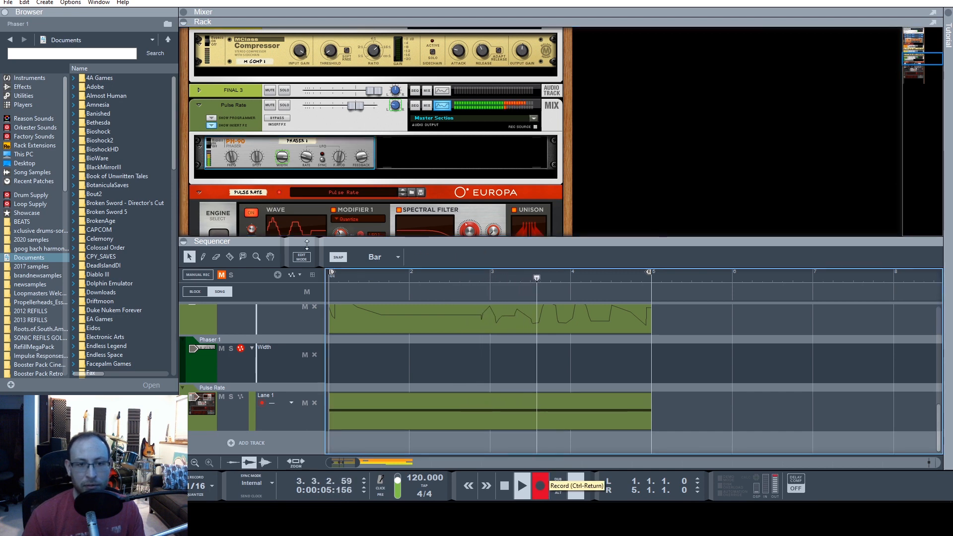
pyautogui.moveTo(282, 157); pyautogui.dragTo(269, 195)
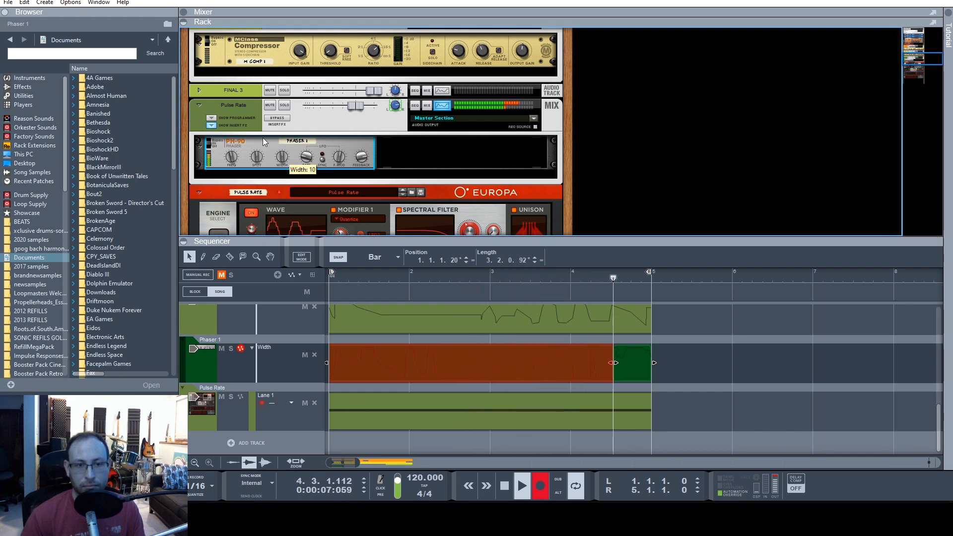
pyautogui.moveTo(263, 138); pyautogui.dragTo(288, 192)
pyautogui.press('space')
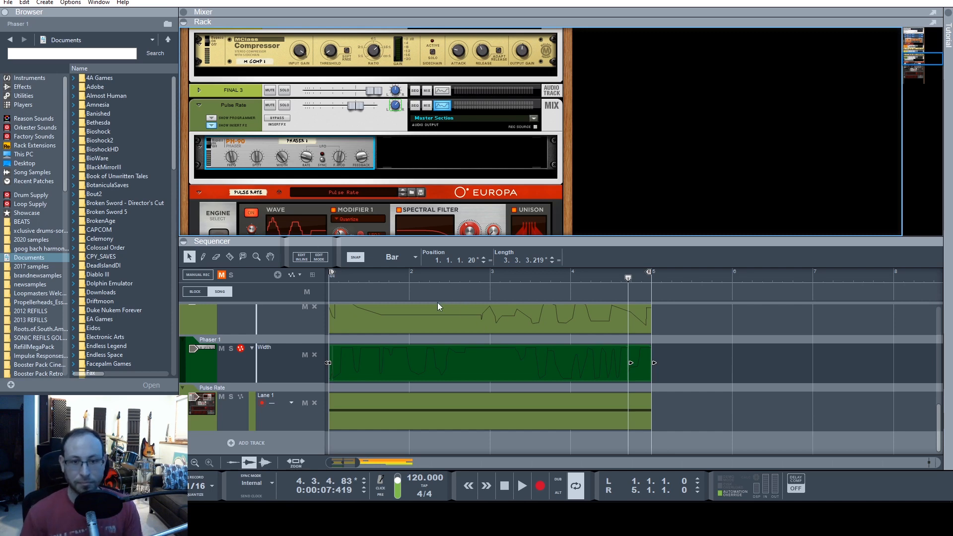
# Play the recorded Width automation from bar 1 and adjust the Frequency of Phaser 1 while listening.
pyautogui.click(330, 280)
pyautogui.press('space')
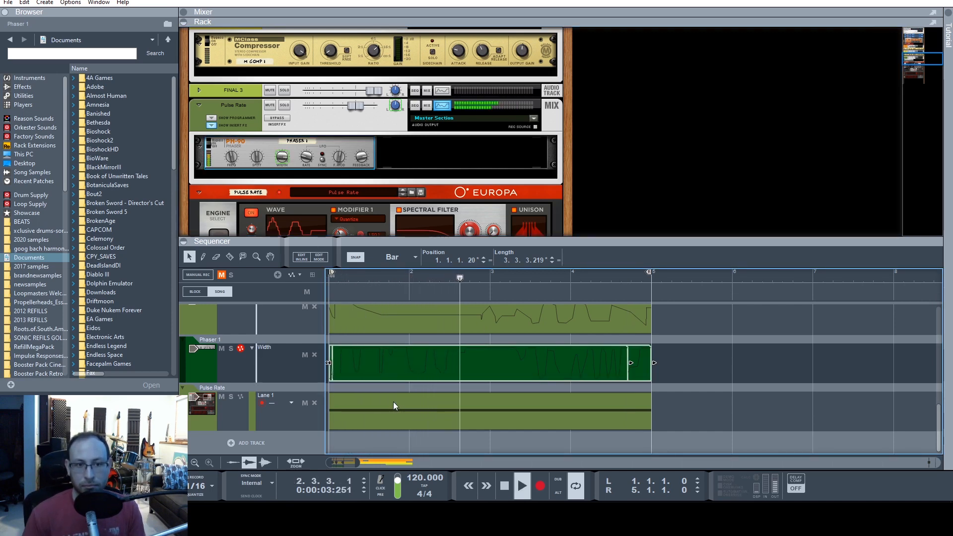
pyautogui.click(232, 157)
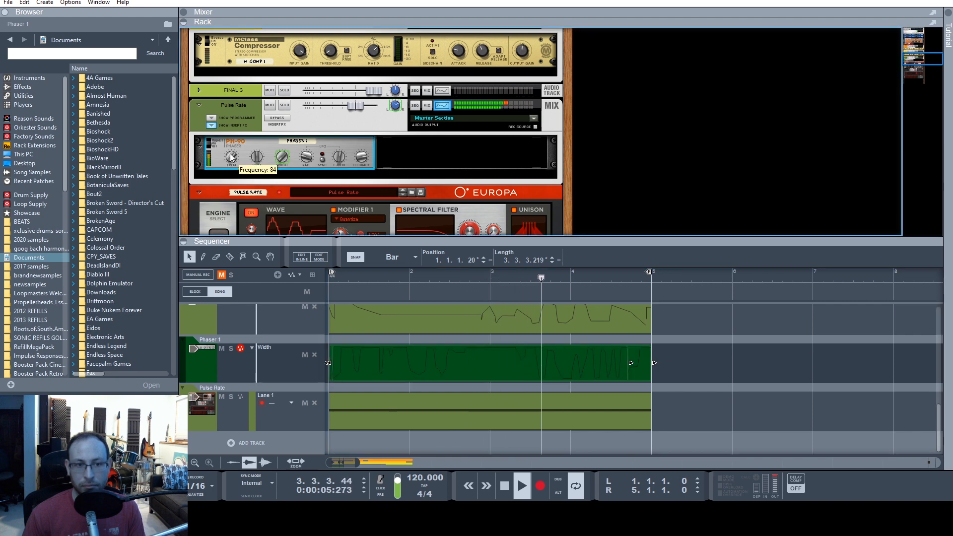
pyautogui.moveTo(230, 157); pyautogui.dragTo(232, 155)
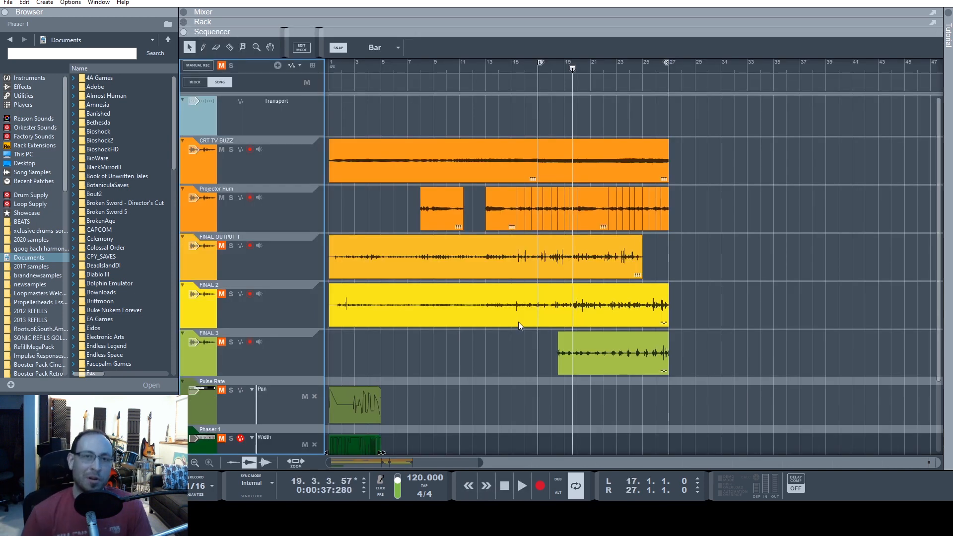
# Play the loop in bars 17 to 27 and create a Pan automation lane for the CRT TV BUZZ channel.
pyautogui.press('space')
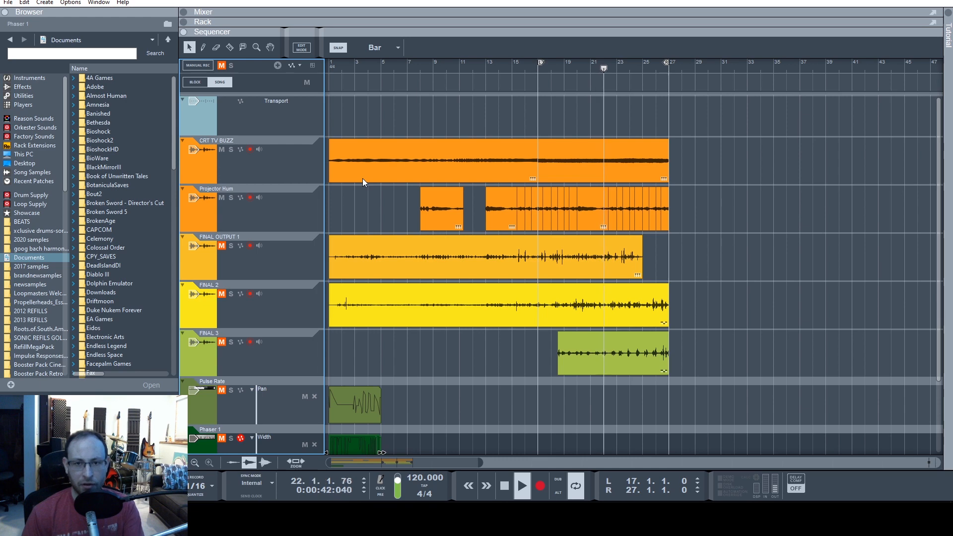
pyautogui.press('F5')
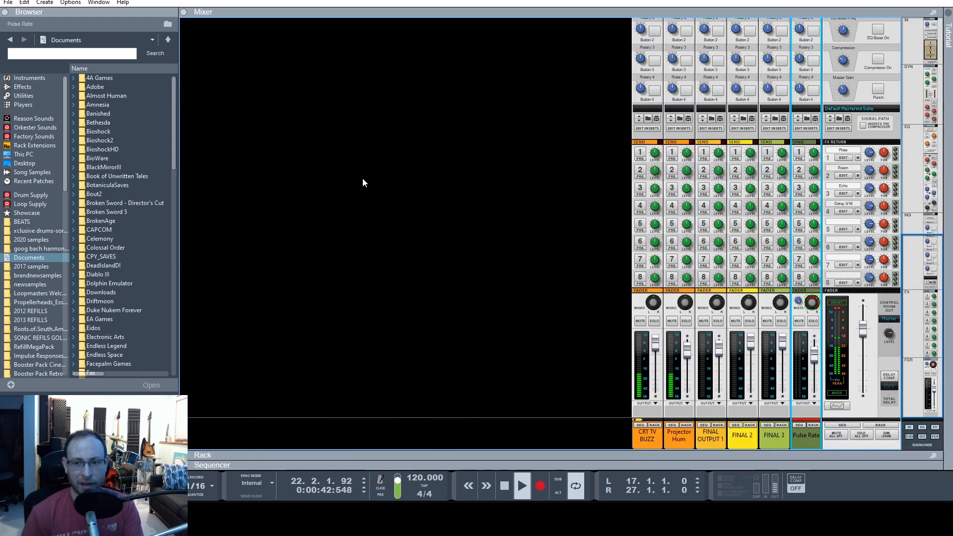
pyautogui.rightClick(653, 304)
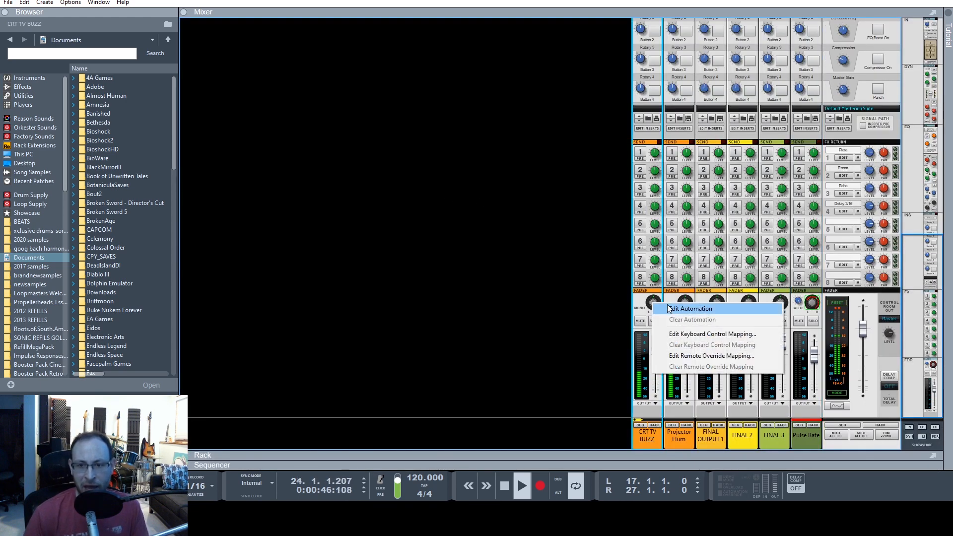
pyautogui.click(671, 309)
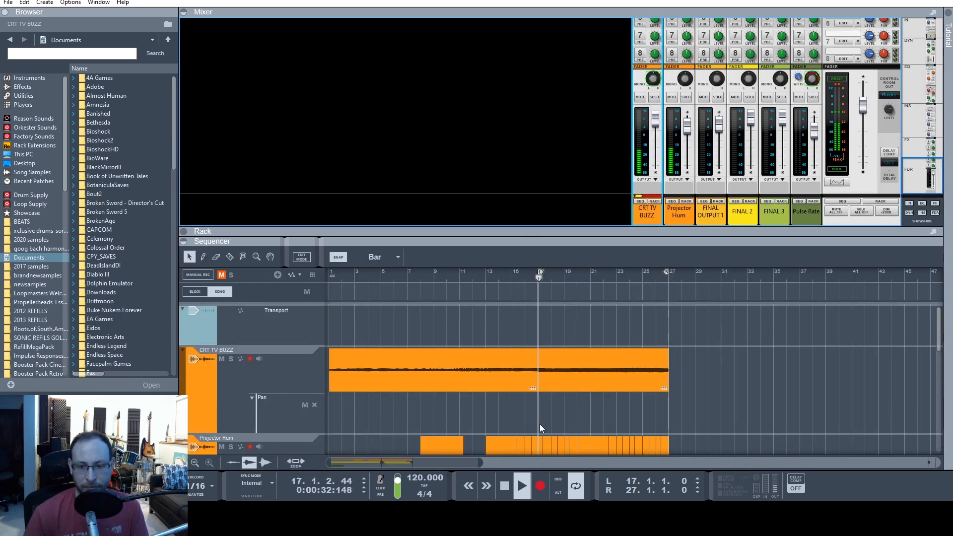
# Record pan sweeps on CRT TV BUZZ across bars 17 to 27 and briefly audition the track soloed.
pyautogui.click(238, 360)
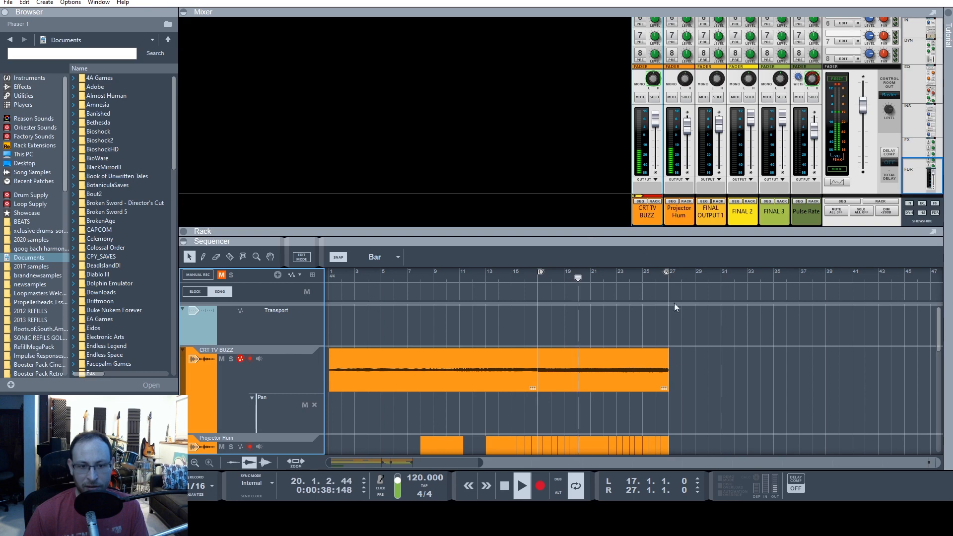
pyautogui.click(545, 488)
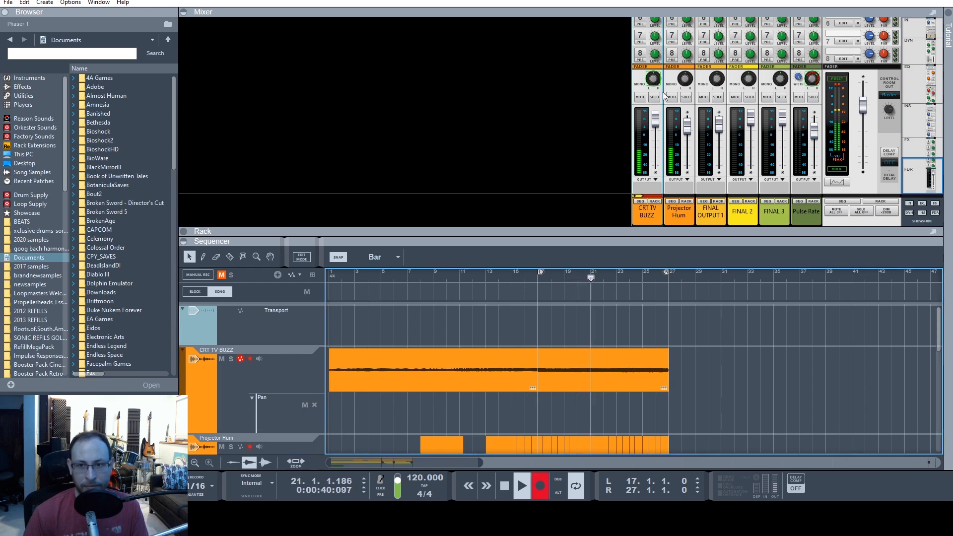
pyautogui.moveTo(654, 78)
pyautogui.mouseDown()
pyautogui.moveTo(653, 68)
pyautogui.moveTo(644, 83)
pyautogui.mouseUp()
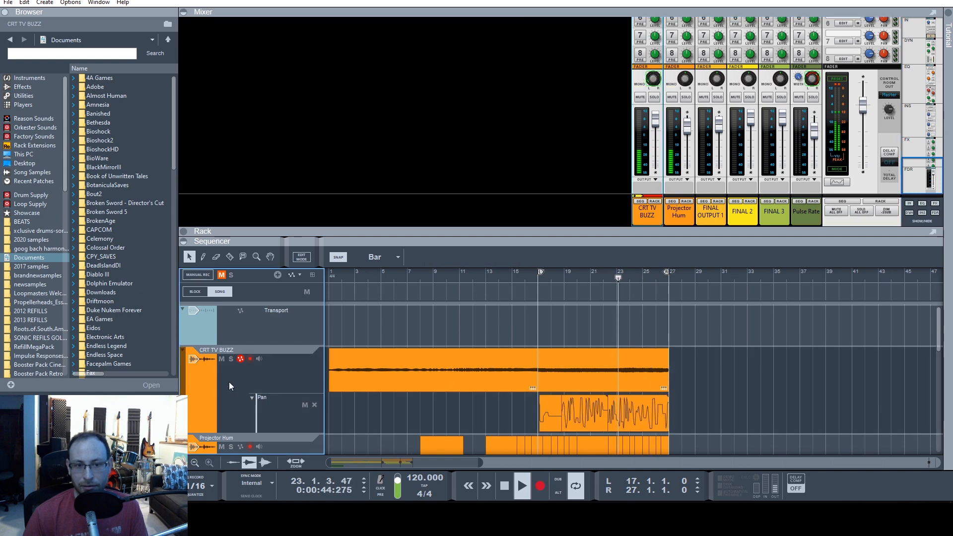
pyautogui.click(231, 359)
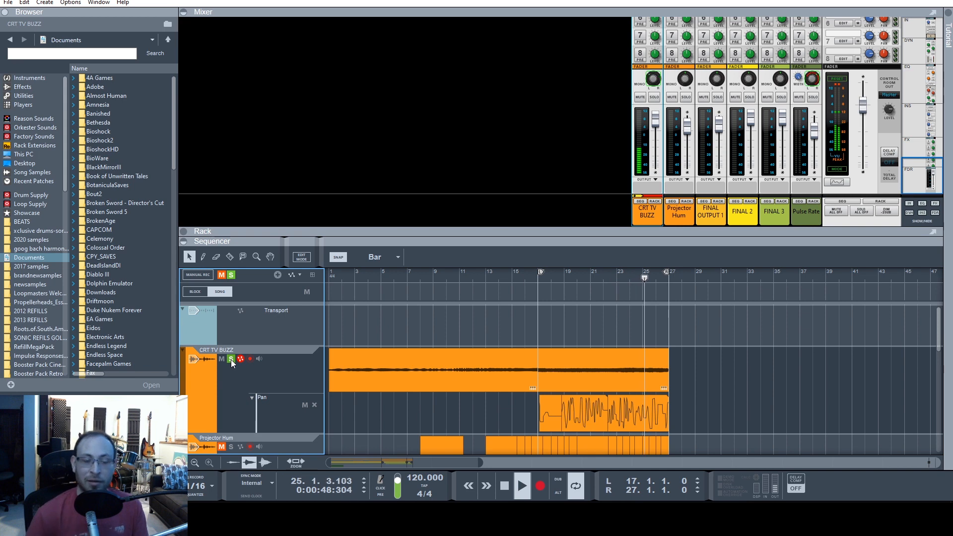
pyautogui.click(231, 359)
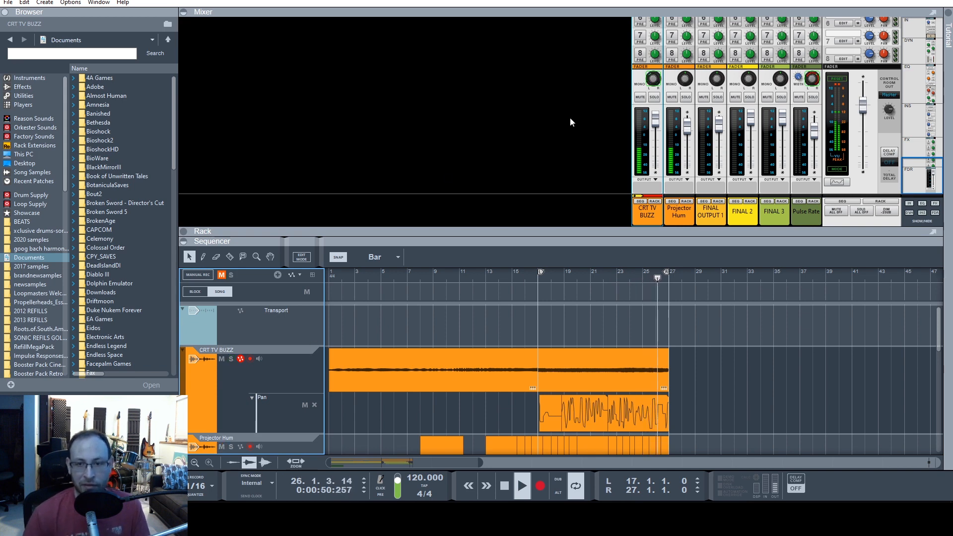
# Create a Pan automation lane for Projector Hum and copy all pan clips of the CRT TV BUZZ track.
pyautogui.rightClick(685, 81)
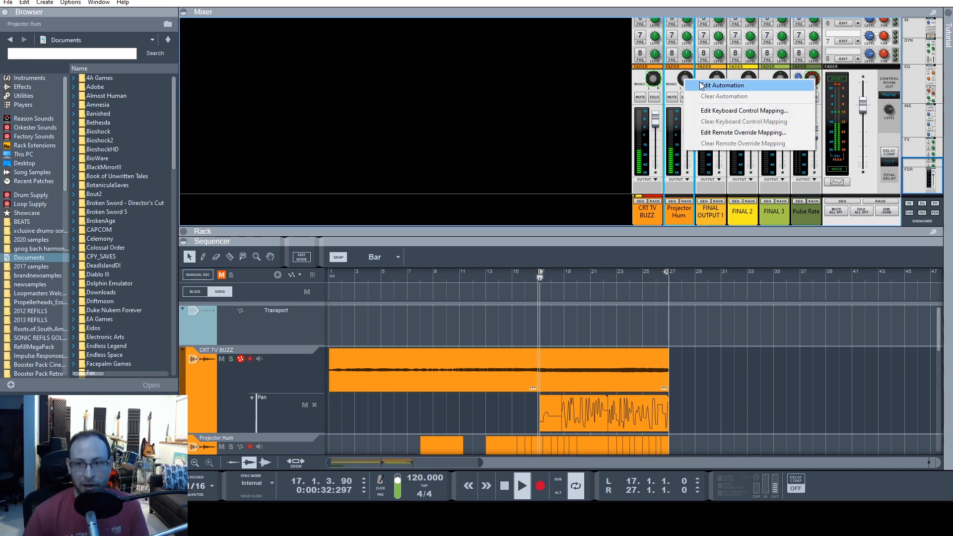
pyautogui.click(717, 86)
pyautogui.click(542, 348)
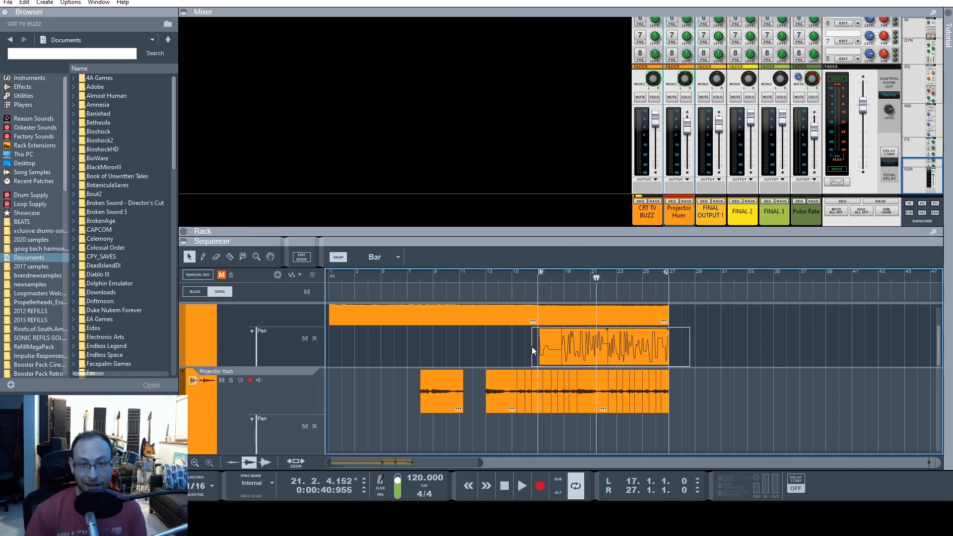
pyautogui.click(546, 346)
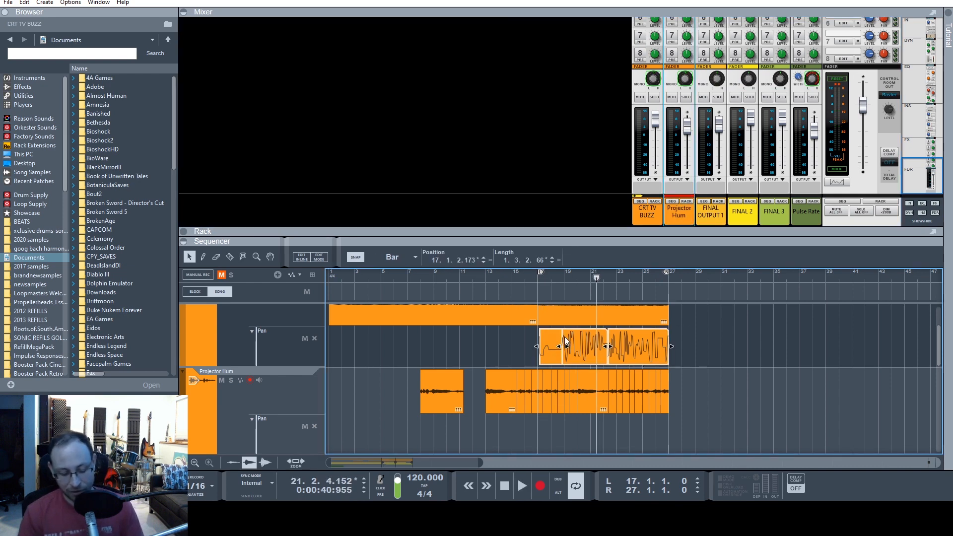
pyautogui.click(714, 373)
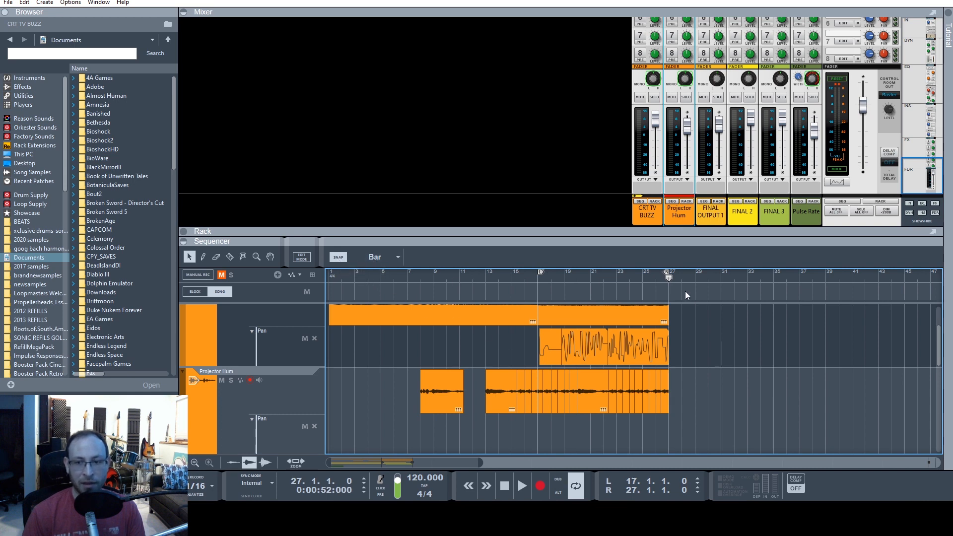
# Paste the copied pan clips at bar 28 and move them into Projector Hum's Pan lane, aligned with the originals at bar 17.
pyautogui.moveTo(702, 280)
pyautogui.mouseDown()
pyautogui.moveTo(748, 285)
pyautogui.moveTo(681, 279)
pyautogui.moveTo(904, 280)
pyautogui.moveTo(663, 294)
pyautogui.moveTo(694, 292)
pyautogui.mouseUp()
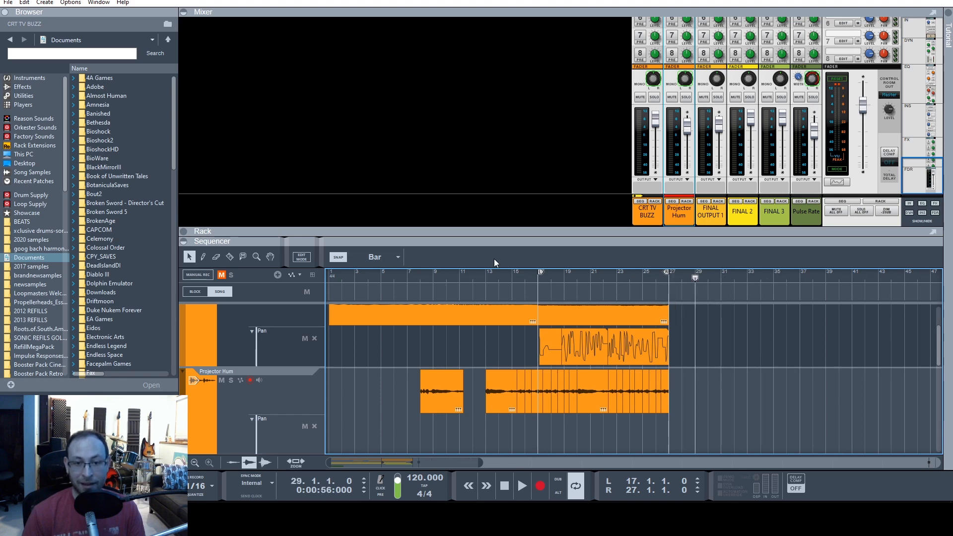
pyautogui.moveTo(698, 275)
pyautogui.mouseDown()
pyautogui.moveTo(678, 282)
pyautogui.moveTo(748, 284)
pyautogui.moveTo(692, 290)
pyautogui.mouseUp()
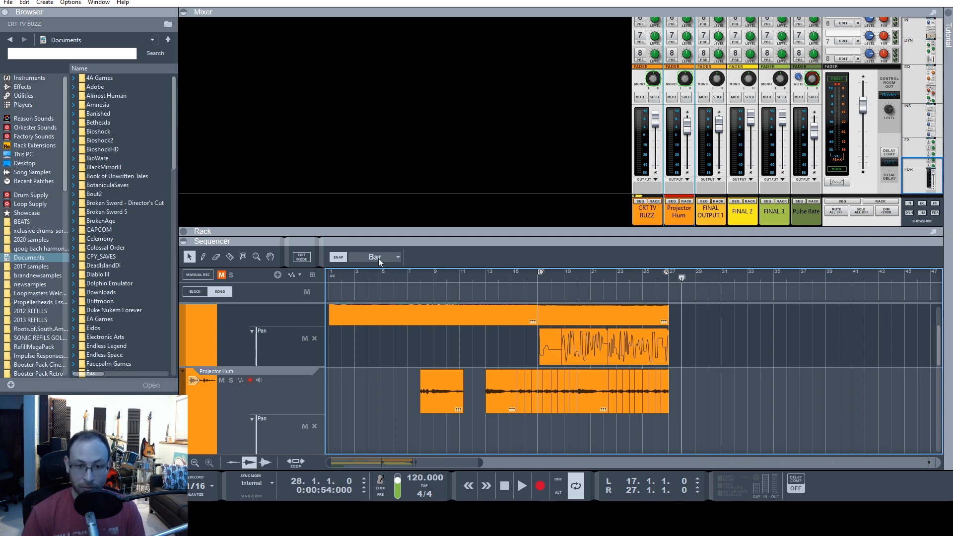
pyautogui.hotkey('ctrl', 'v')
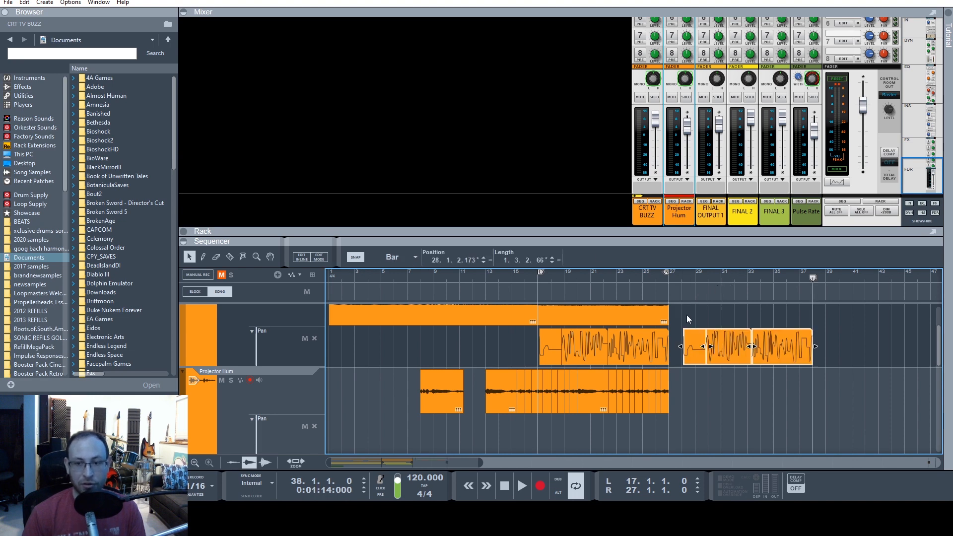
pyautogui.scroll(-1, 694, 367)
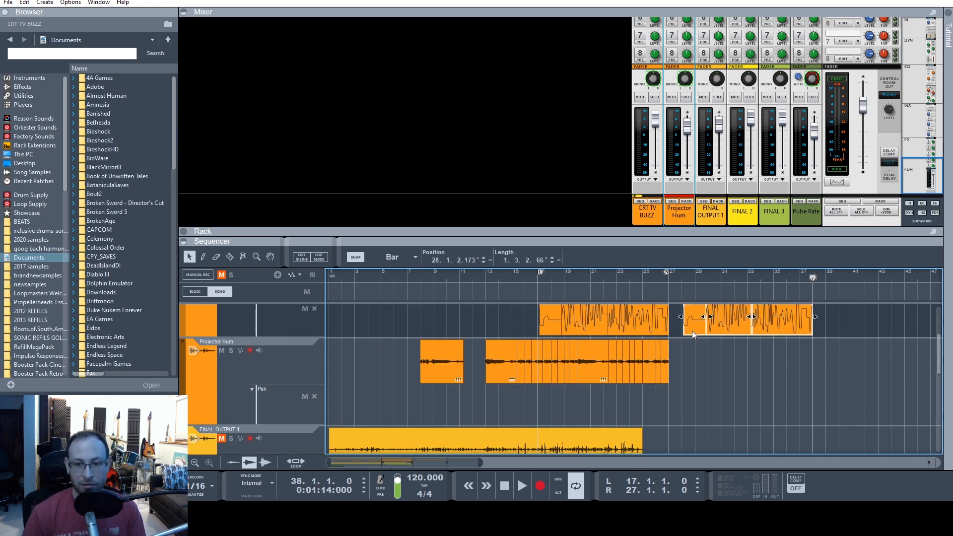
pyautogui.moveTo(693, 331); pyautogui.dragTo(552, 417)
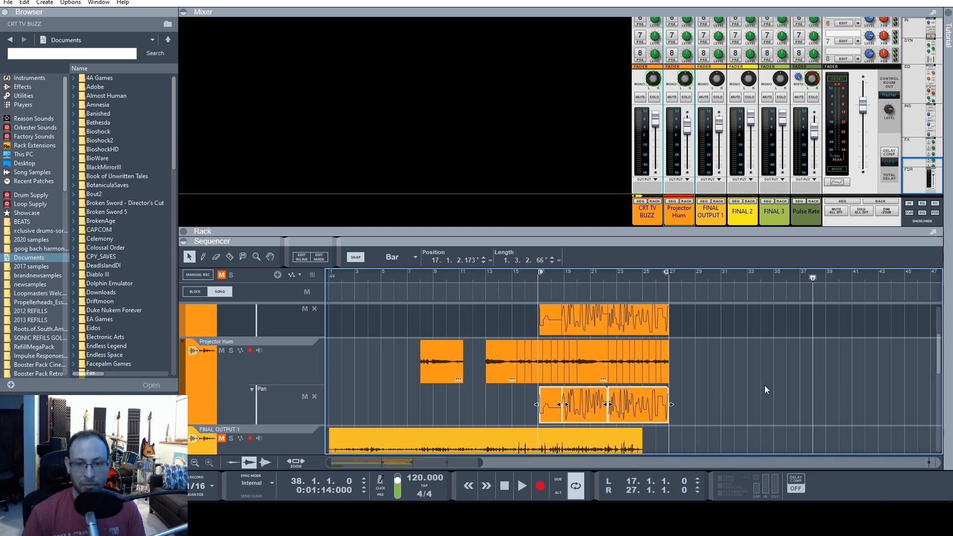
pyautogui.click(732, 384)
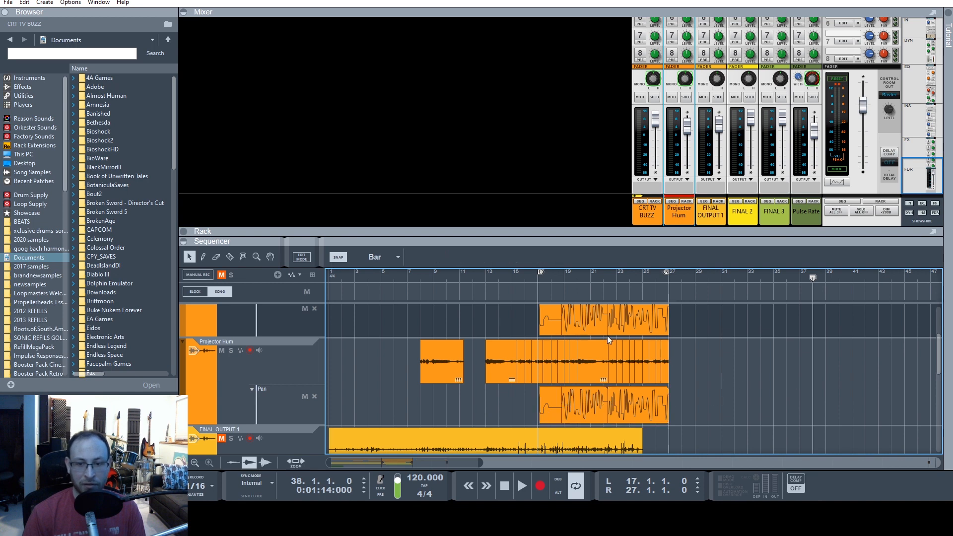
# Play the loop from bar 17 to hear the panning on CRT TV BUZZ and Projector Hum, checking both mixer and sequencer.
pyautogui.click(536, 279)
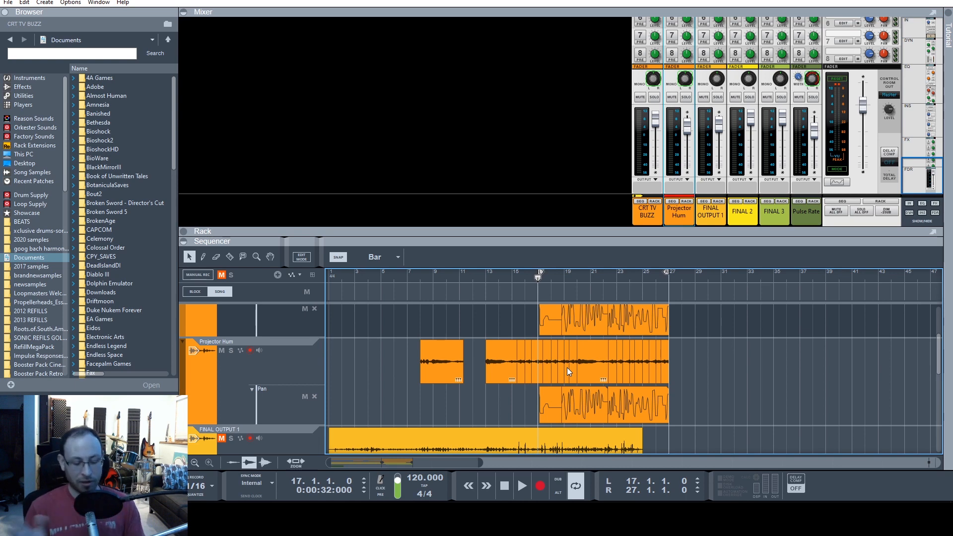
pyautogui.press('space')
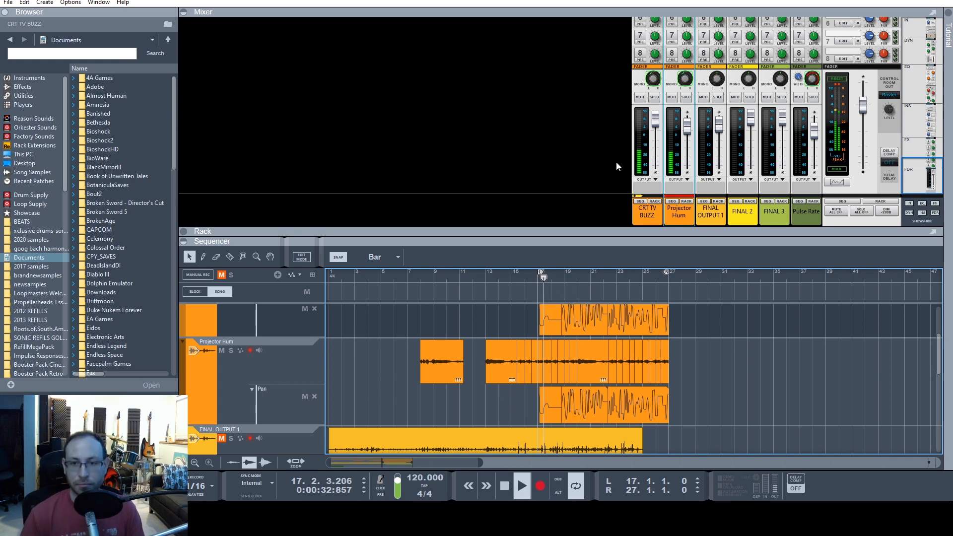
pyautogui.scroll(3, 613, 158)
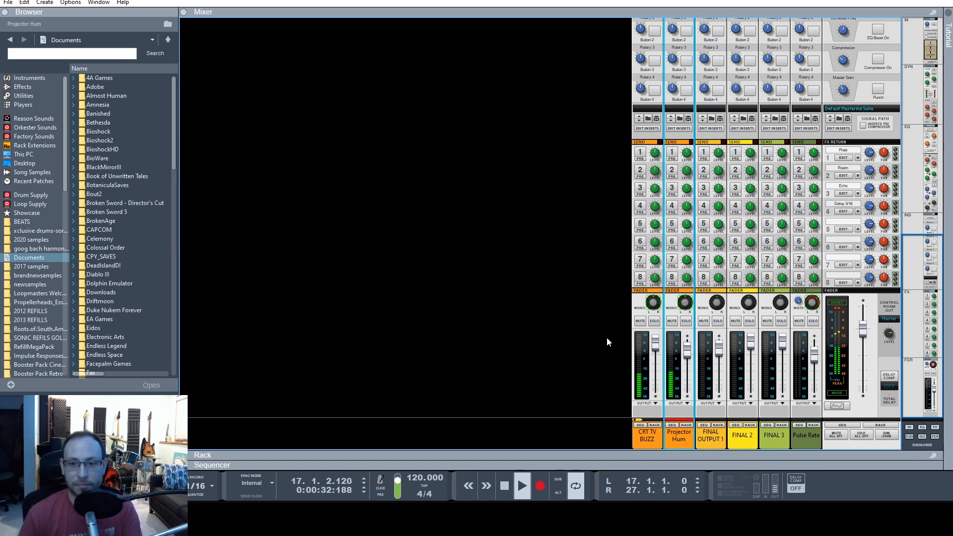
pyautogui.press('F7')
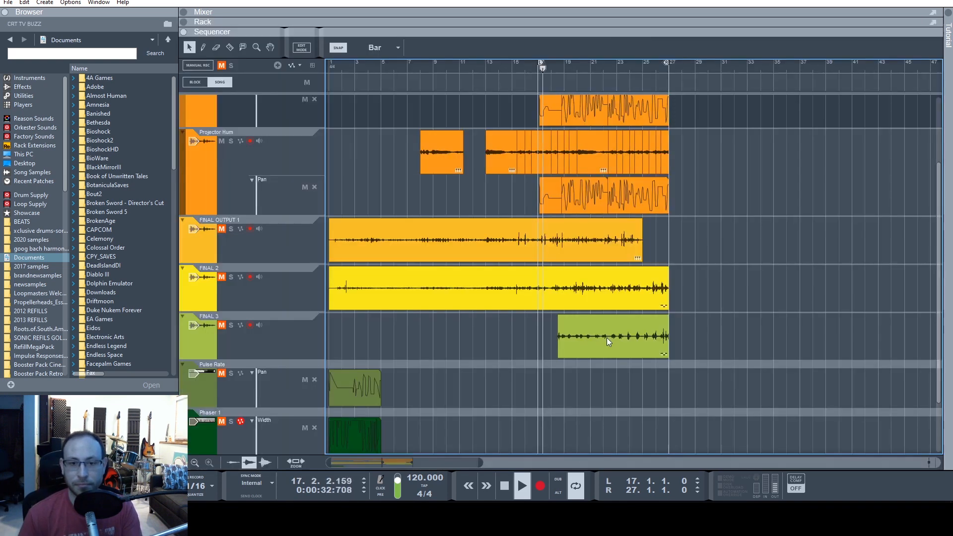
pyautogui.press('F5')
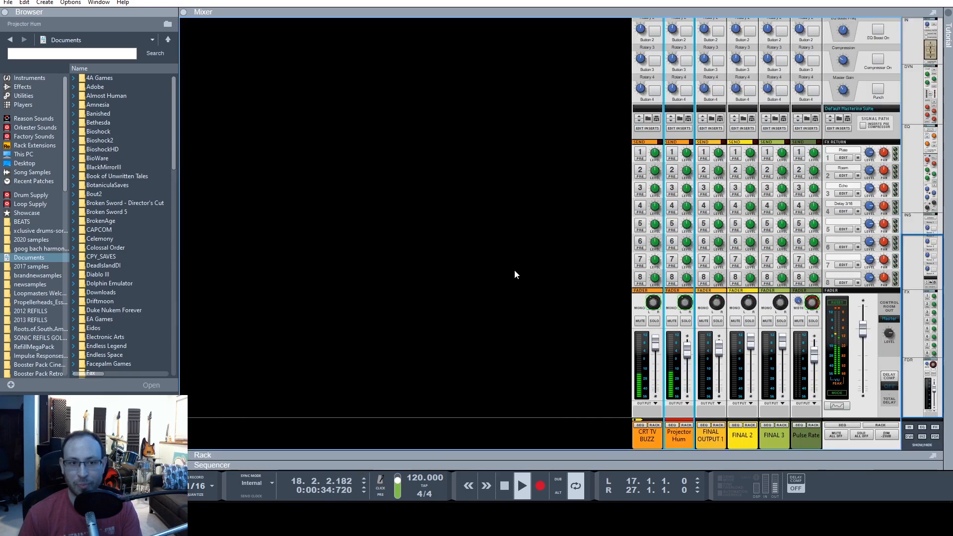
# Locate the CRT TV BUZZ channel in the rack and in the sequencer, and return to the full mixer.
pyautogui.click(644, 406)
pyautogui.press('F6')
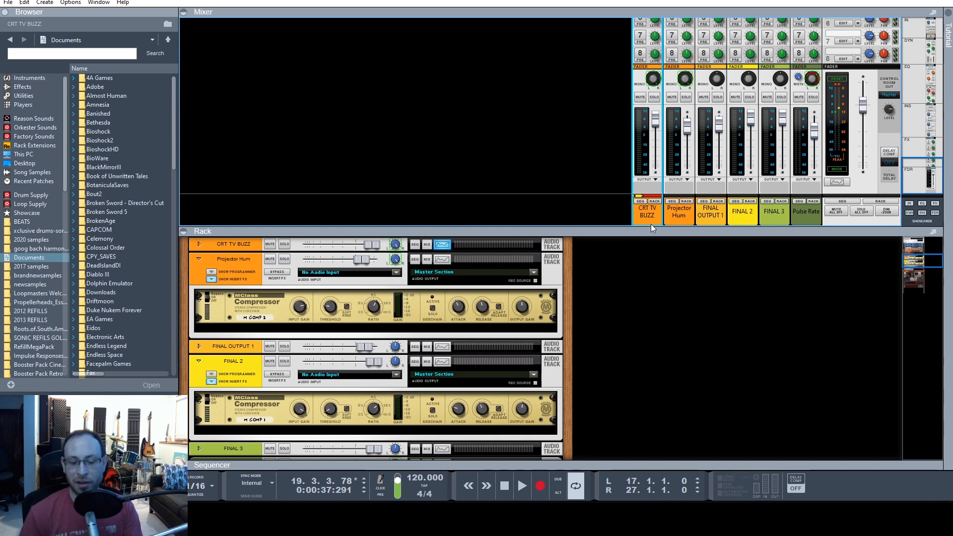
pyautogui.press('F6')
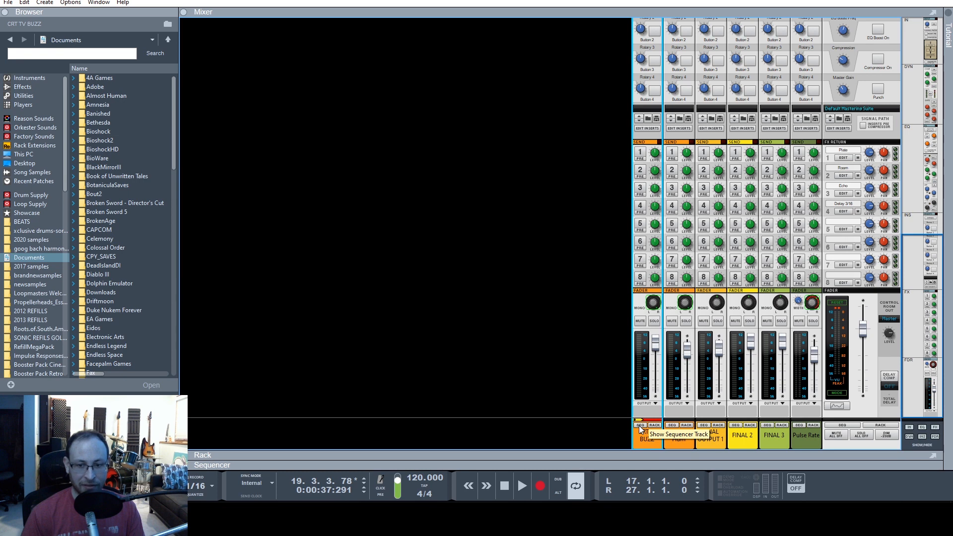
pyautogui.click(640, 426)
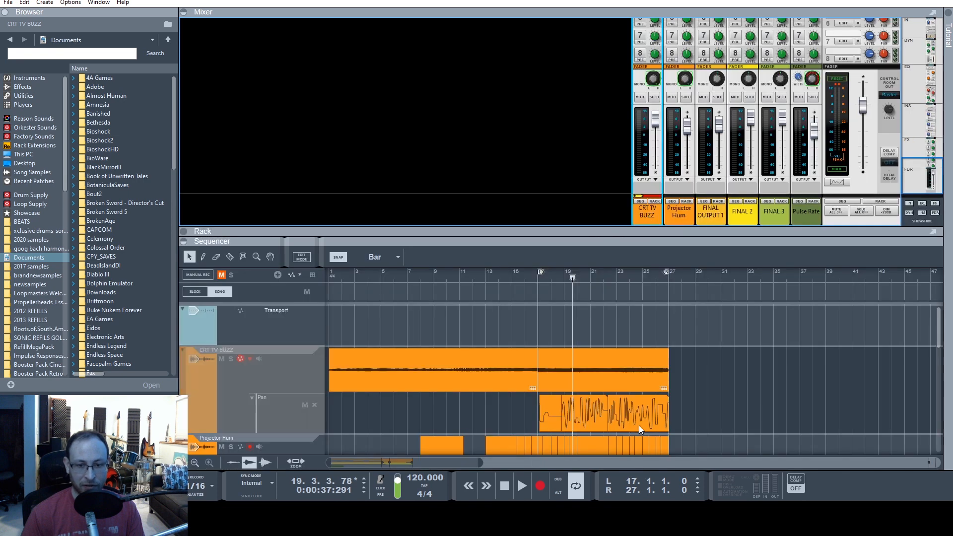
pyautogui.click(212, 392)
pyautogui.doubleClick(213, 392)
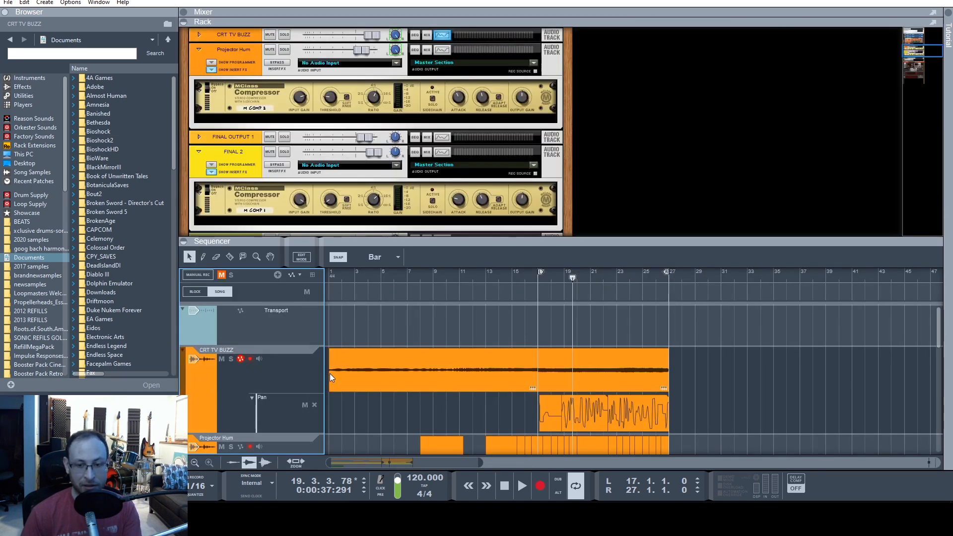
pyautogui.press('F5')
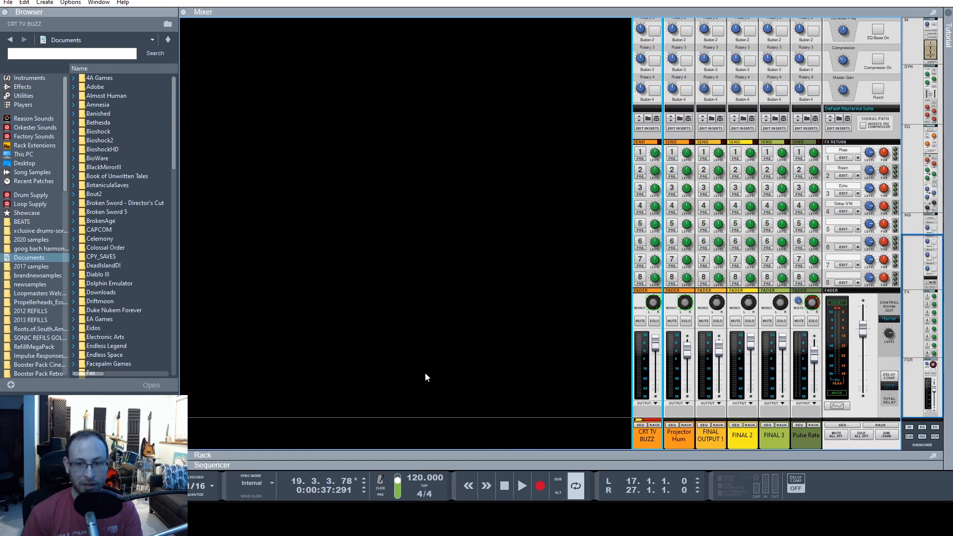
# Show the Projector Hum channel and its insert compressor in the rack.
pyautogui.click(682, 443)
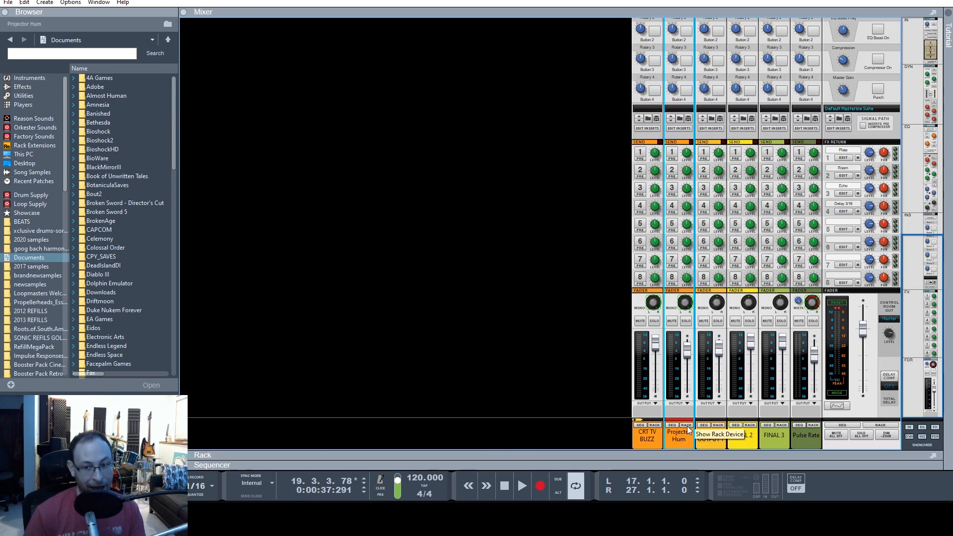
pyautogui.click(687, 426)
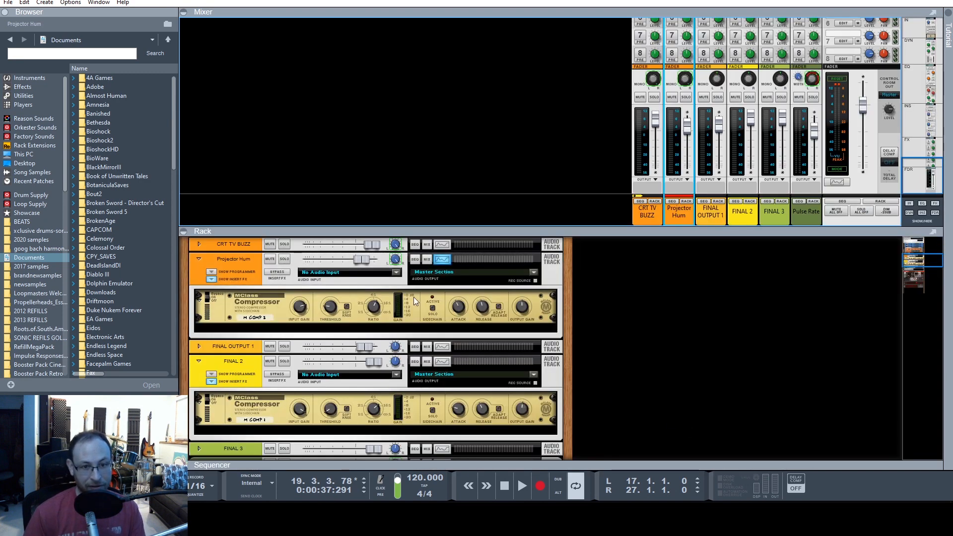
pyautogui.click(223, 266)
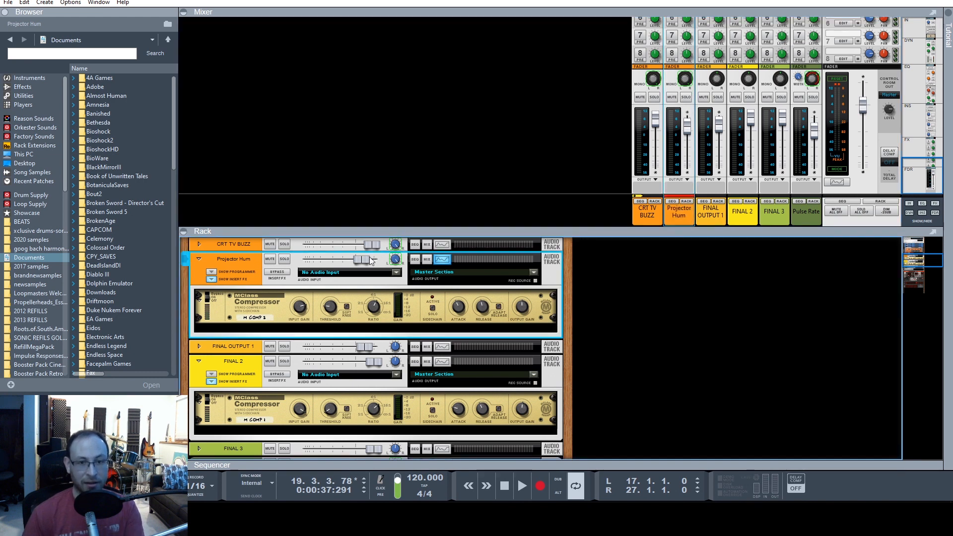
# Add a PH-90 Phaser to CRT TV BUZZ's insert effects and create an automation lane for its Width.
pyautogui.click(656, 202)
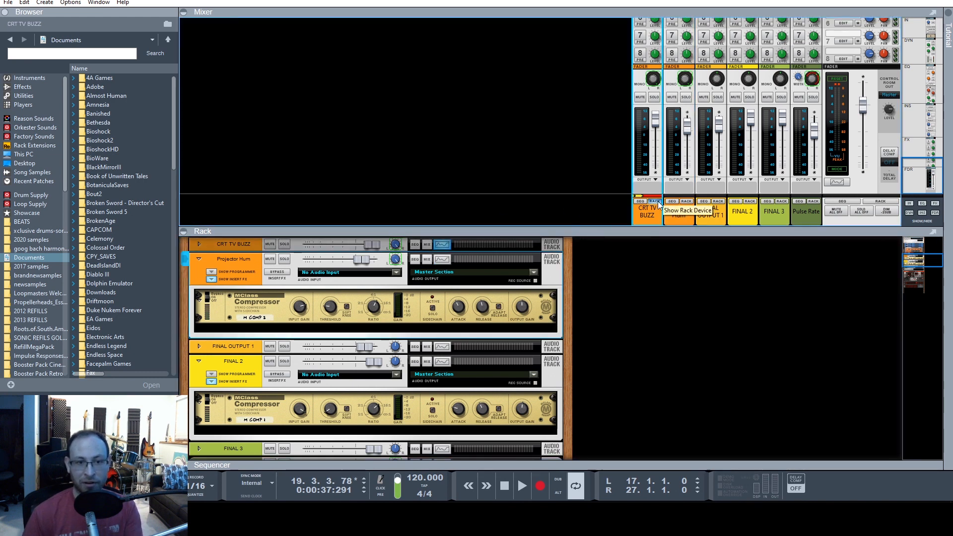
pyautogui.click(199, 244)
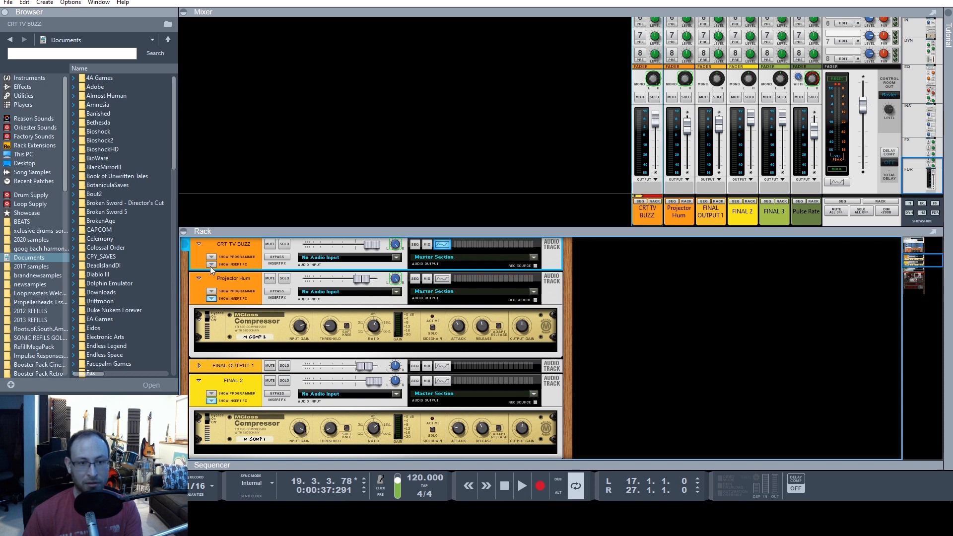
pyautogui.click(210, 264)
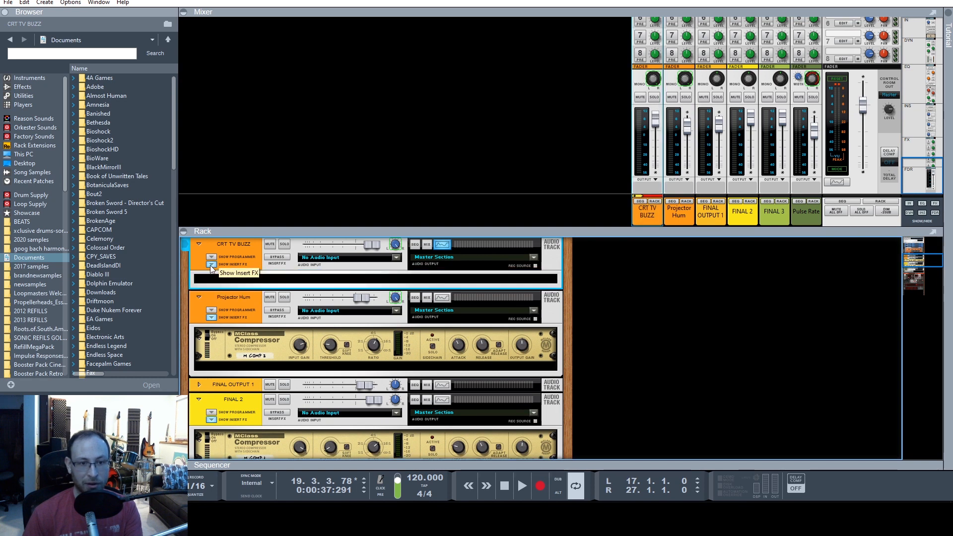
pyautogui.rightClick(244, 280)
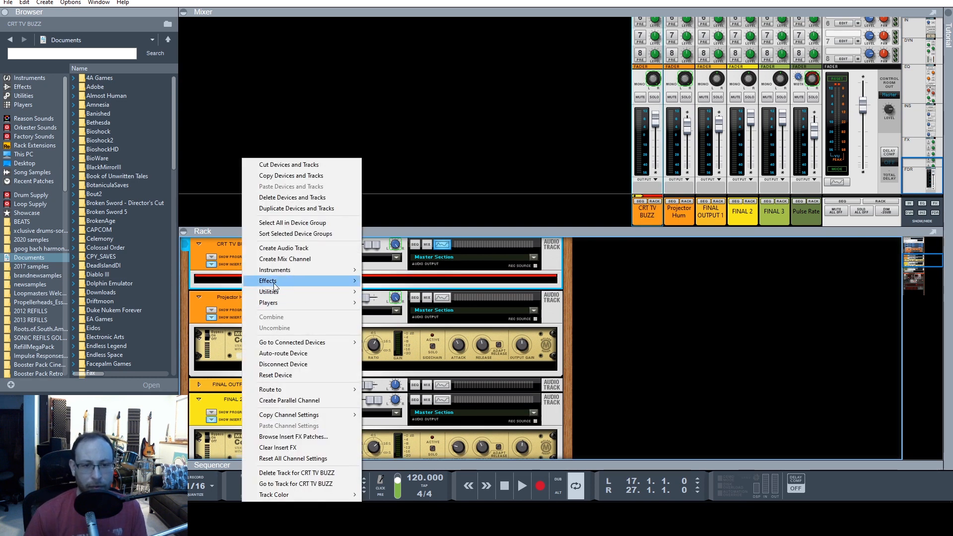
pyautogui.moveTo(273, 283)
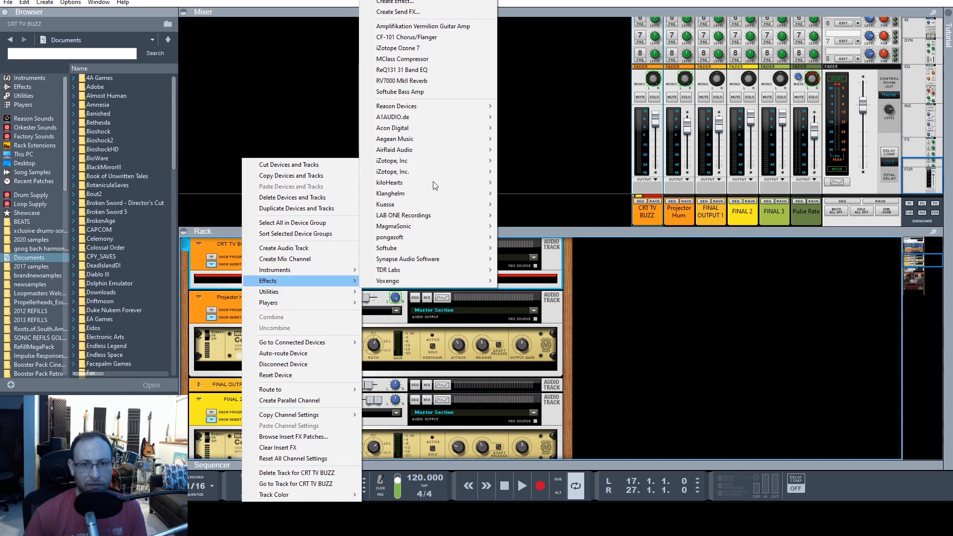
pyautogui.moveTo(445, 106)
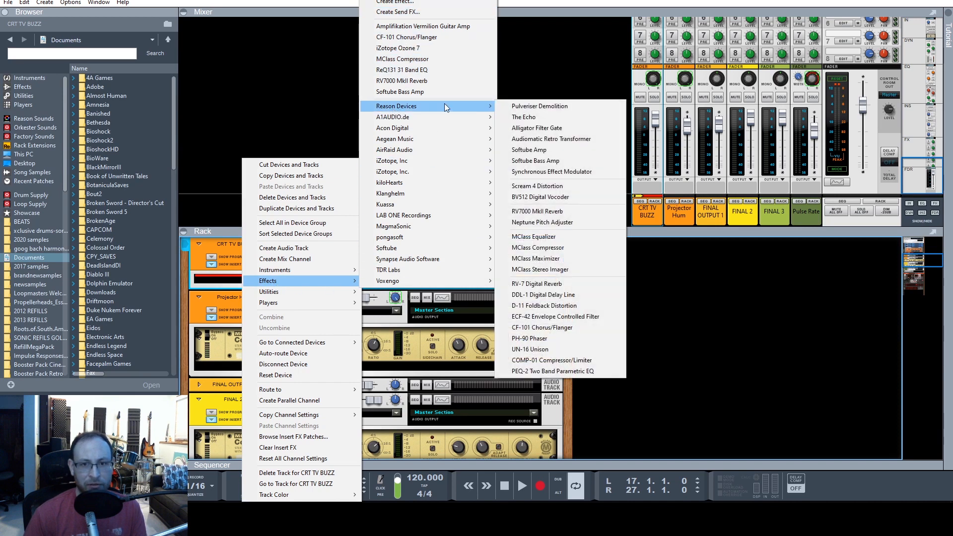
pyautogui.click(542, 340)
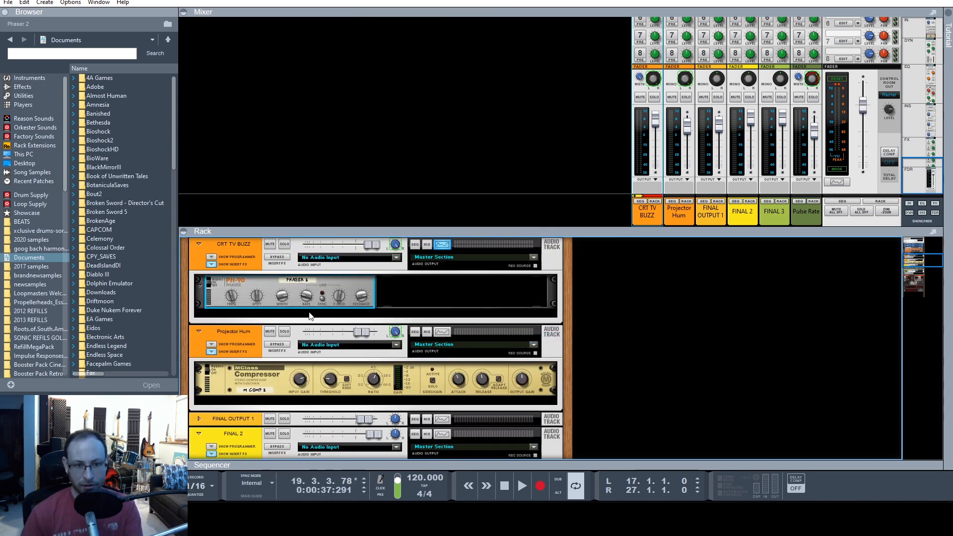
pyautogui.rightClick(281, 297)
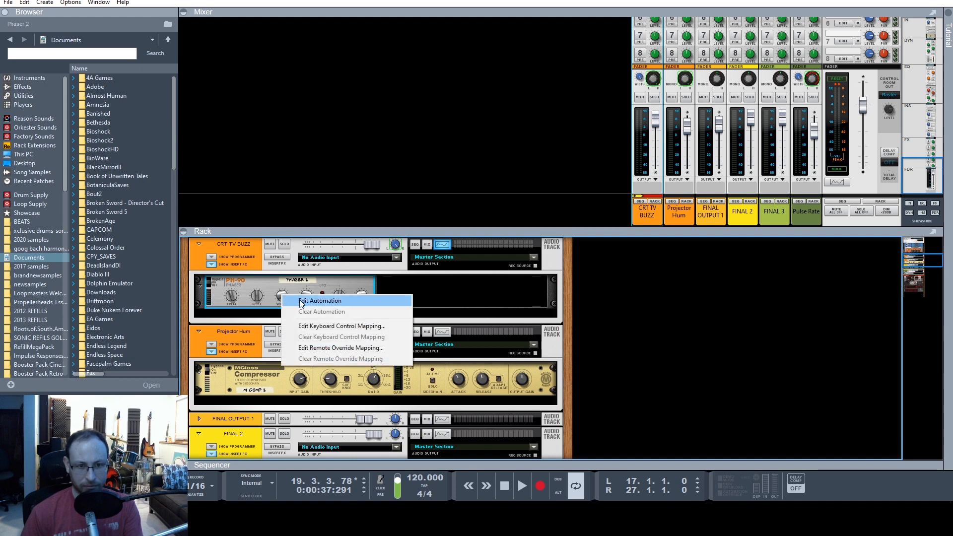
pyautogui.click(319, 301)
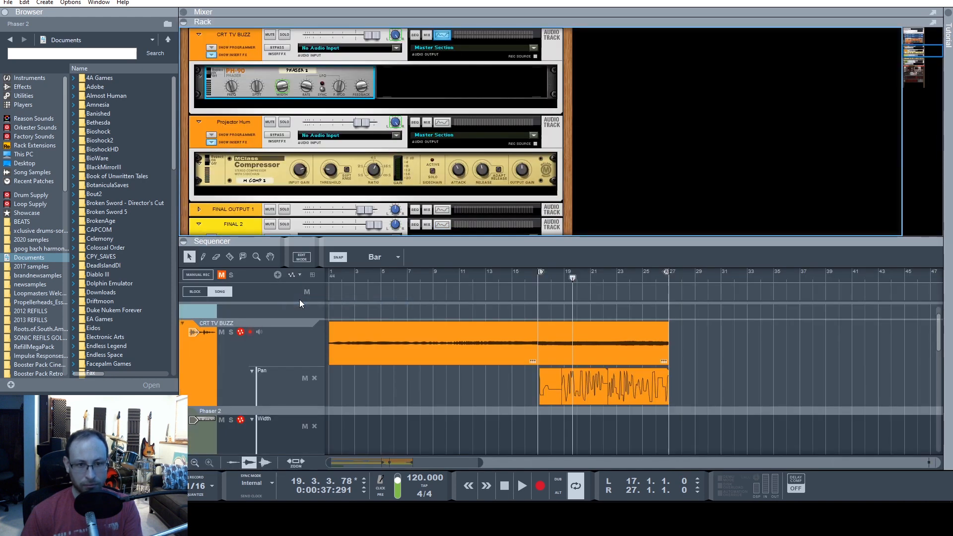
# Copy Phaser 1's Width clips and move the pasted copies into the CRT TV BUZZ phaser's Width lane at bar 17.
pyautogui.scroll(1, 396, 415)
pyautogui.scroll(-3, 386, 416)
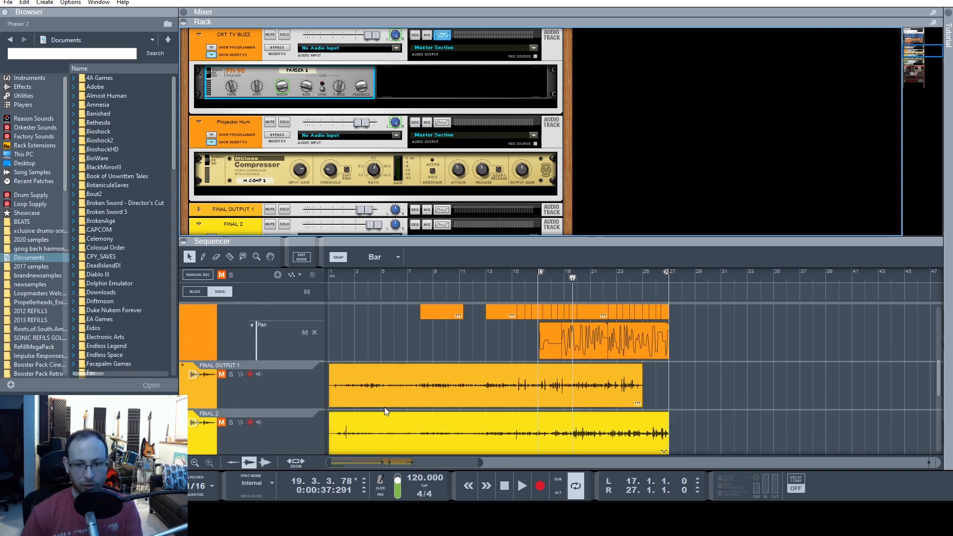
pyautogui.scroll(-5, 384, 407)
pyautogui.click(359, 372)
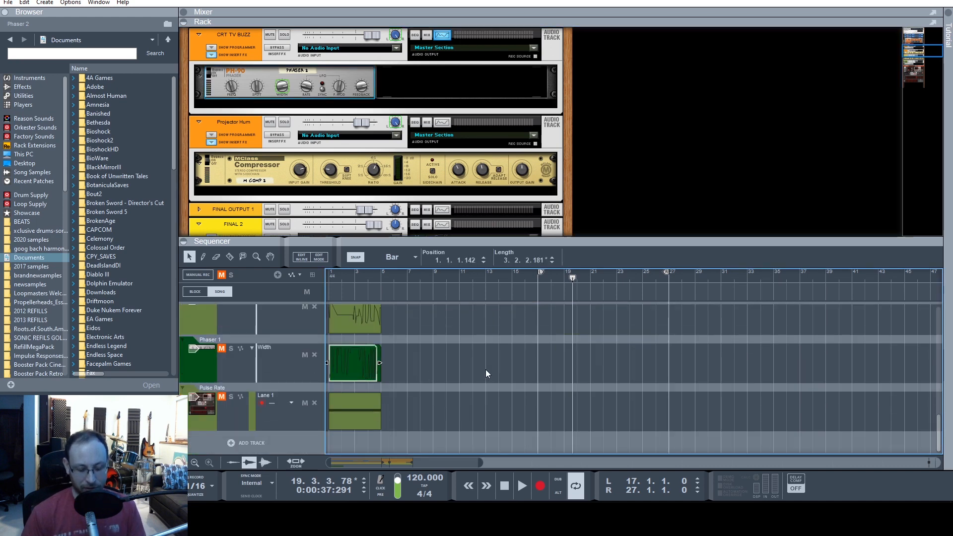
pyautogui.moveTo(389, 377); pyautogui.dragTo(366, 361)
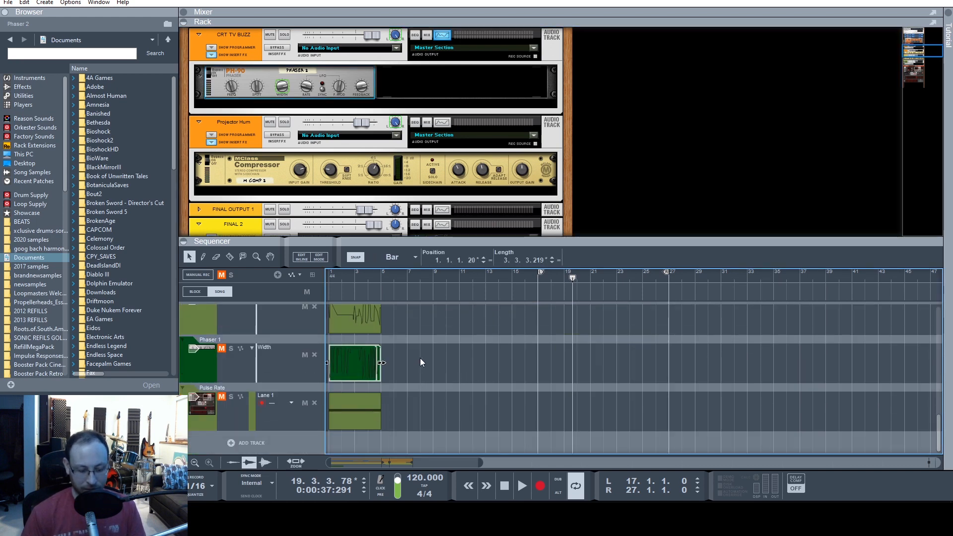
pyautogui.press('c')
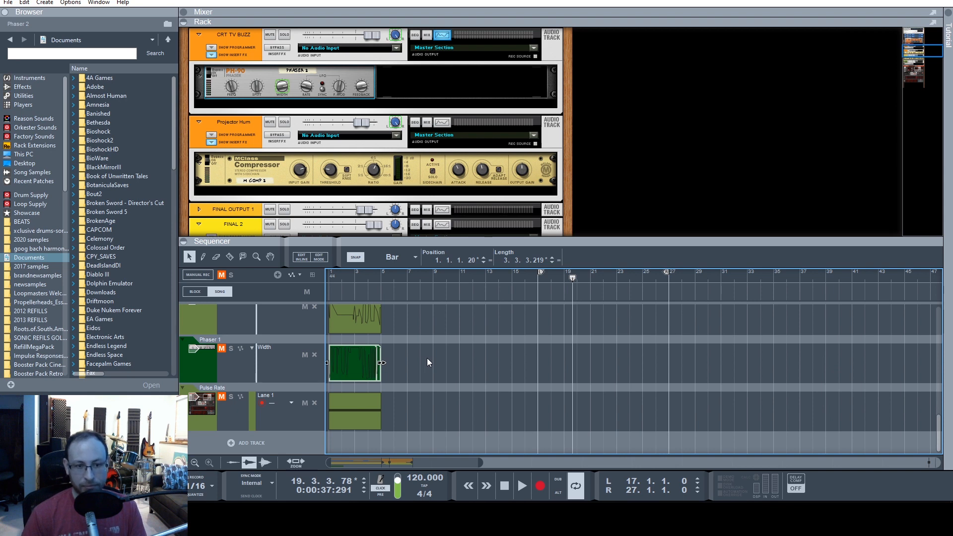
pyautogui.hotkey('ctrl', 'c')
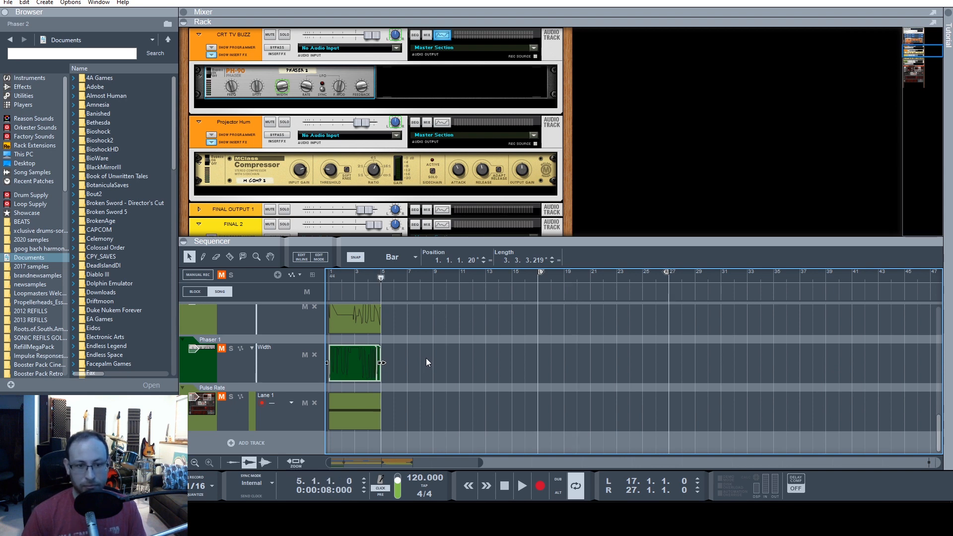
pyautogui.hotkey('ctrl', 'v')
pyautogui.moveTo(403, 377); pyautogui.dragTo(555, 344)
pyautogui.scroll(6, 382, 374)
pyautogui.scroll(-3, 556, 355)
pyautogui.scroll(2, 561, 366)
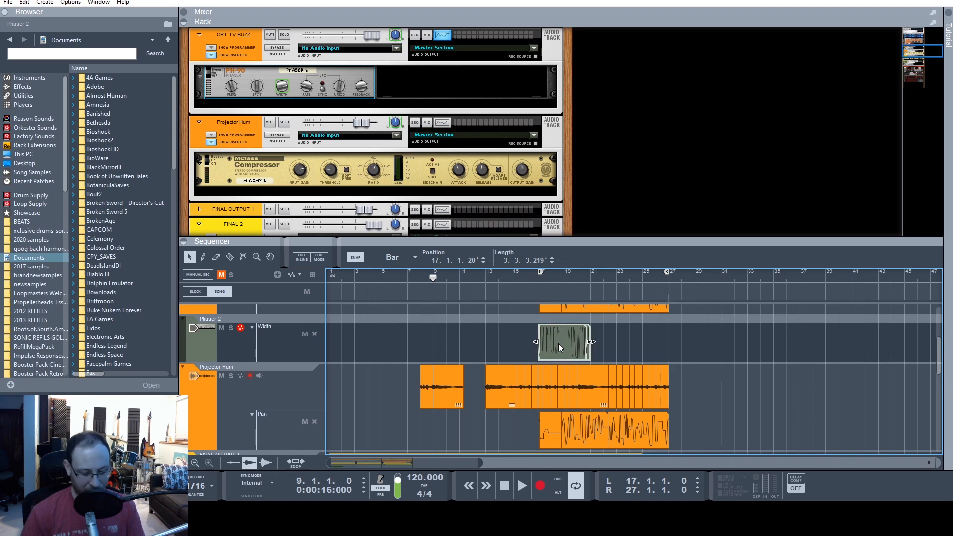
# Paste the Width clips two more times in the CRT TV BUZZ phaser's lane and shorten the last copy to end at bar 27.
pyautogui.hotkey('ctrl', 'c')
pyautogui.hotkey('ctrl', 'v')
pyautogui.hotkey('ctrl', 'v')
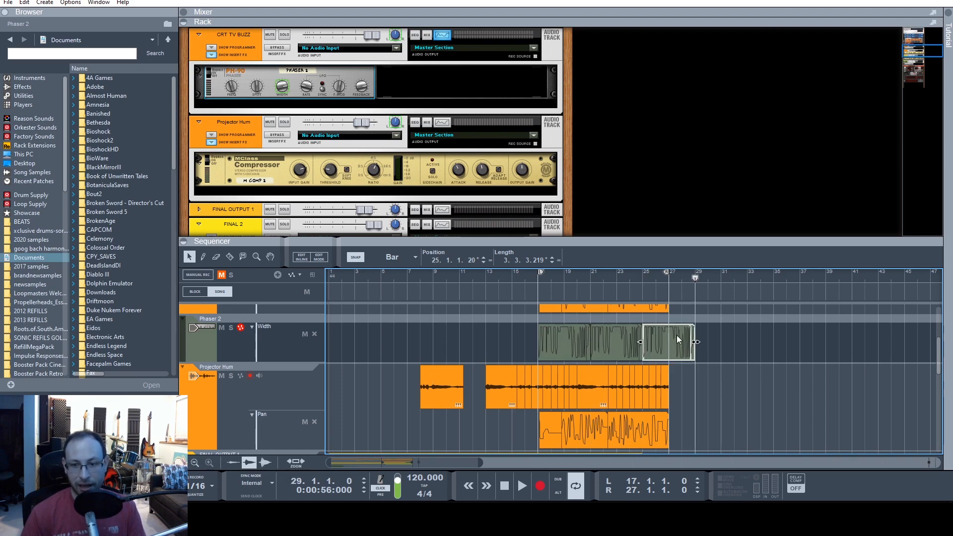
pyautogui.moveTo(699, 341); pyautogui.dragTo(672, 341)
pyautogui.click(517, 286)
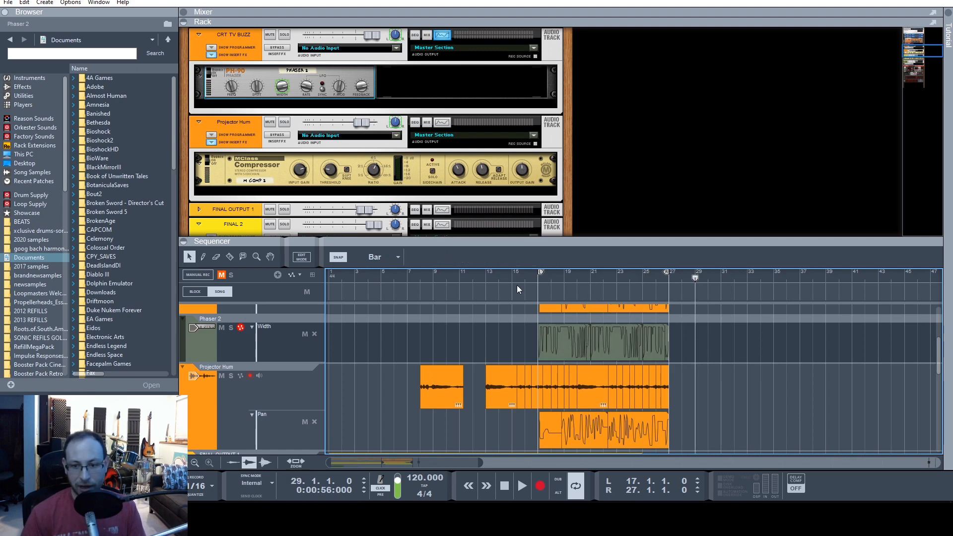
# Play the loop from bar 17 to hear CRT TV BUZZ with its pan and phaser width automation.
pyautogui.click(542, 277)
pyautogui.press('space')
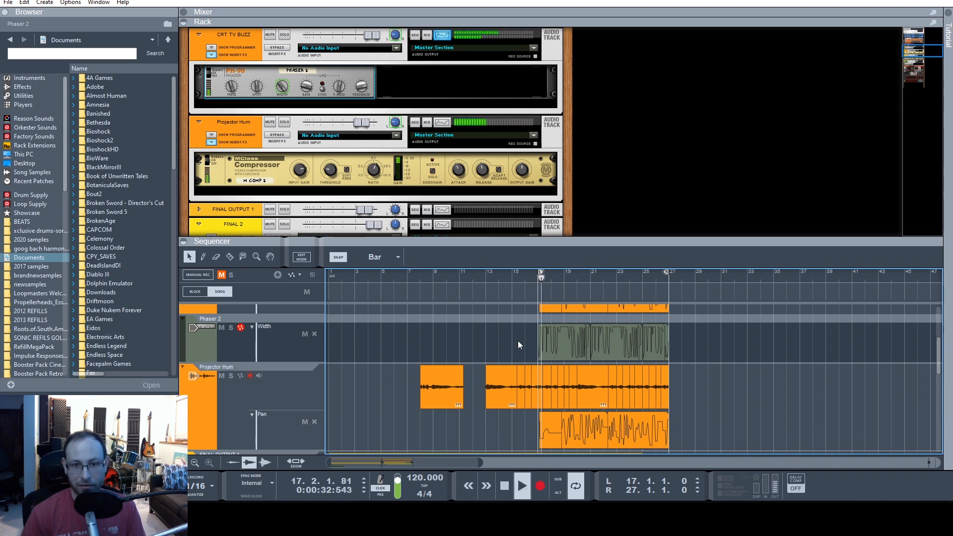
pyautogui.scroll(1, 441, 360)
pyautogui.scroll(3, 442, 360)
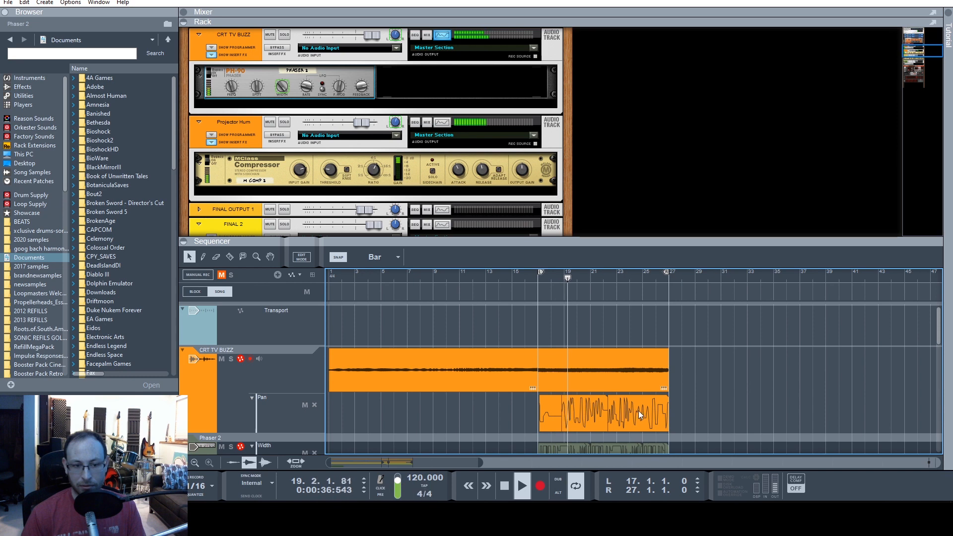
pyautogui.scroll(-2, 514, 397)
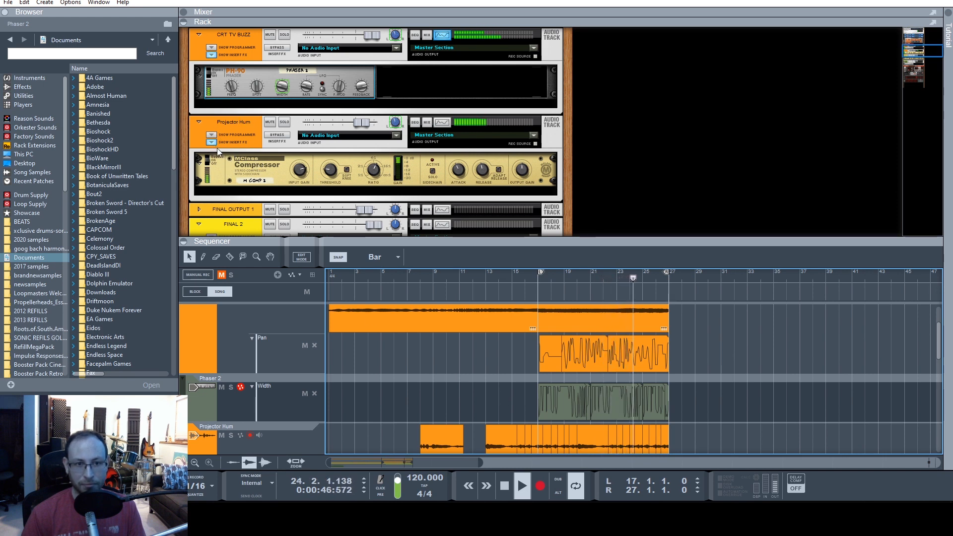
pyautogui.press('space')
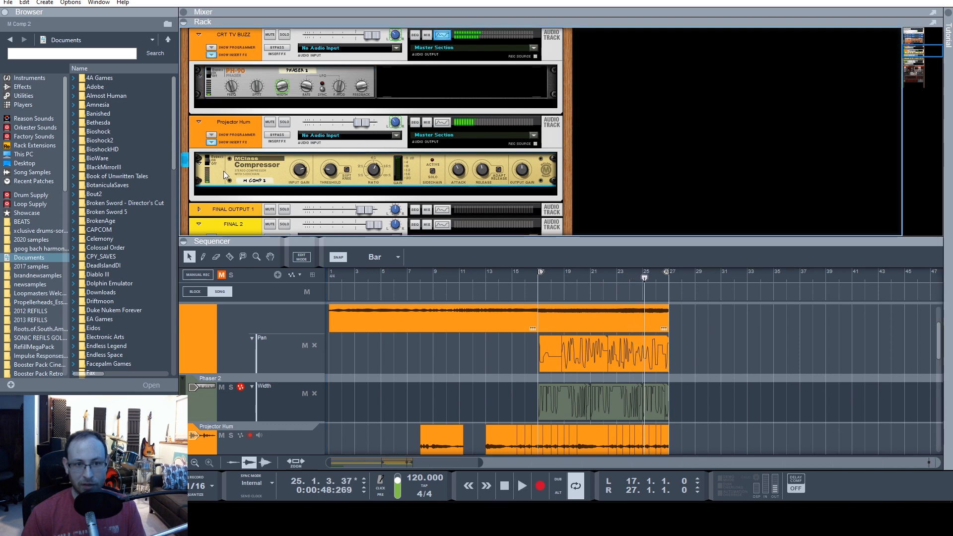
# Add a PH-90 Phaser after Projector Hum's insert compressor and create an automation lane for its Width.
pyautogui.rightClick(224, 170)
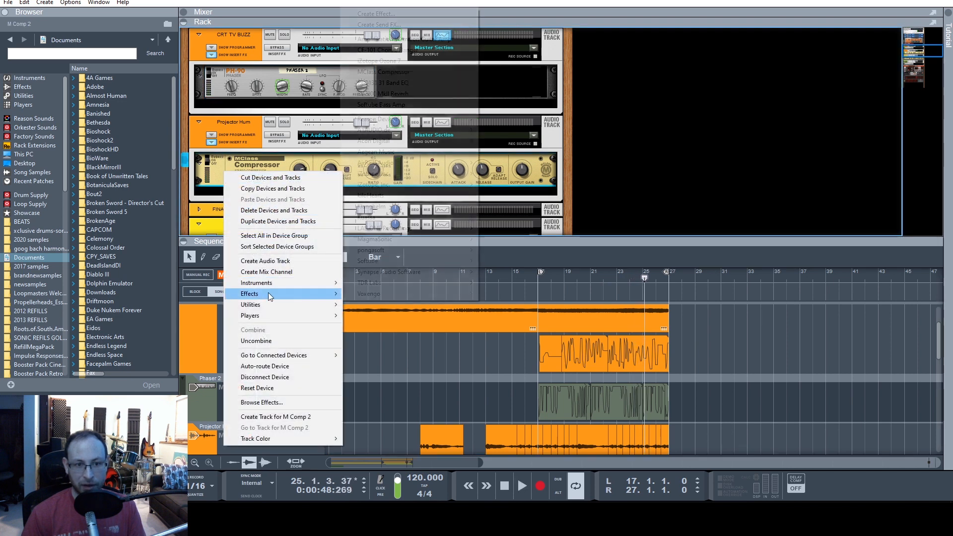
pyautogui.moveTo(269, 293)
pyautogui.moveTo(380, 118)
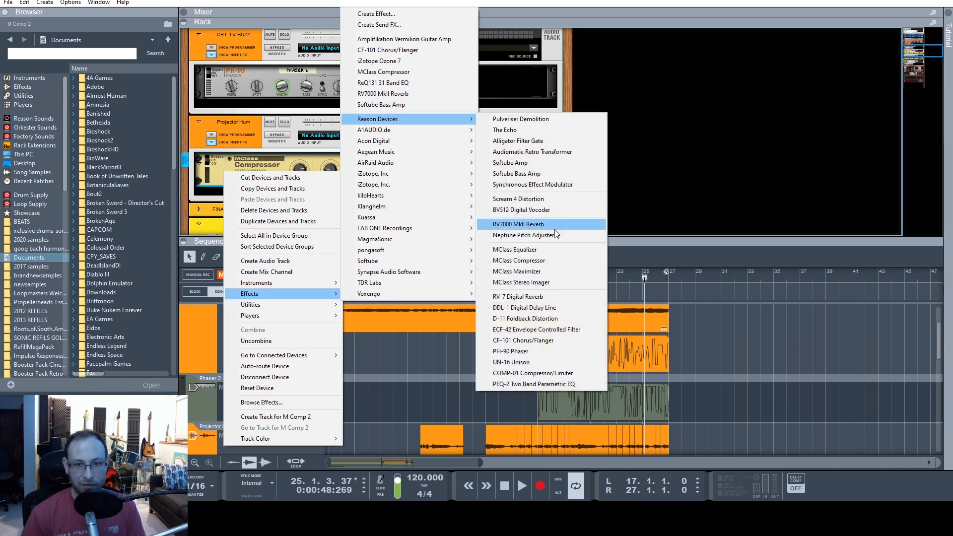
pyautogui.click(511, 352)
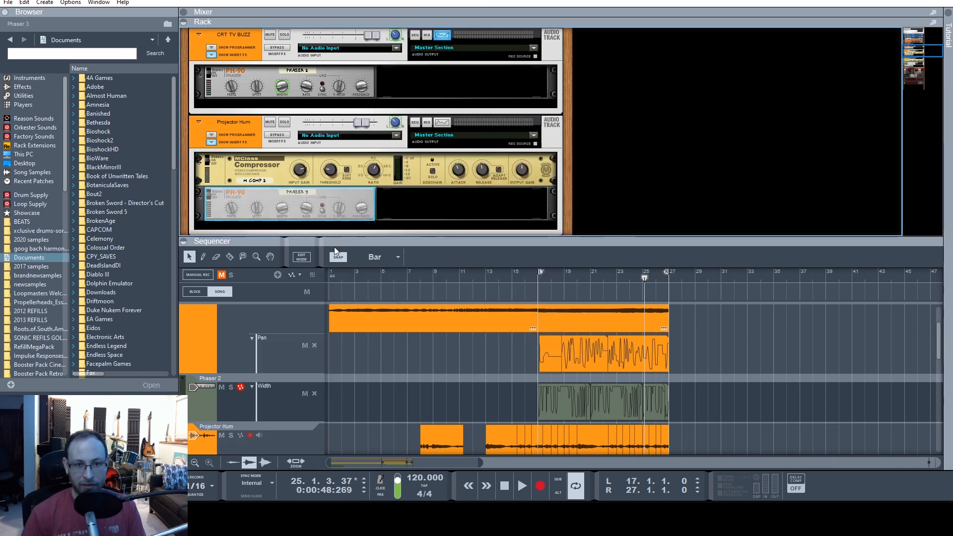
pyautogui.rightClick(277, 214)
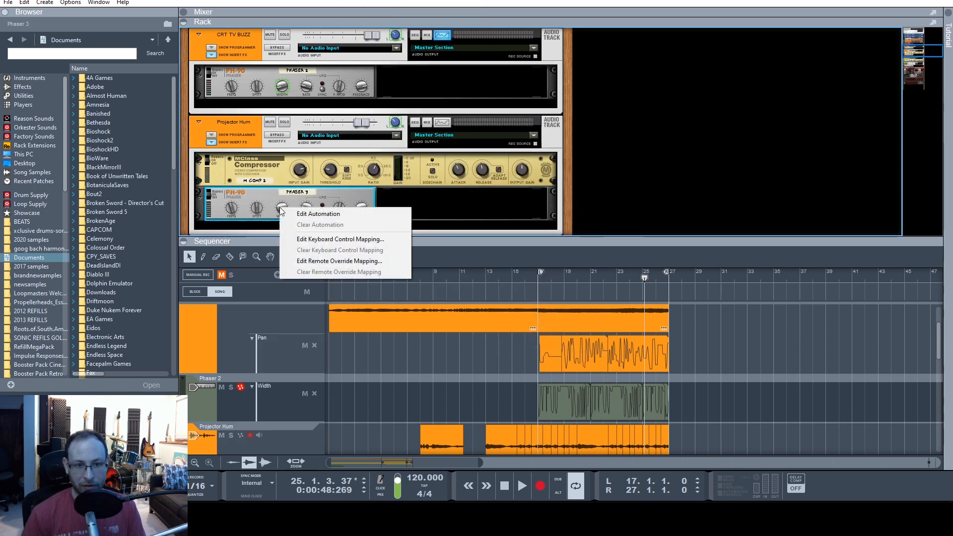
pyautogui.click(296, 213)
# Duplicate the CRT TV BUZZ phaser's Width clips into Projector Hum's phaser Width lane at bar 17 and play the loop from there.
pyautogui.scroll(2, 596, 372)
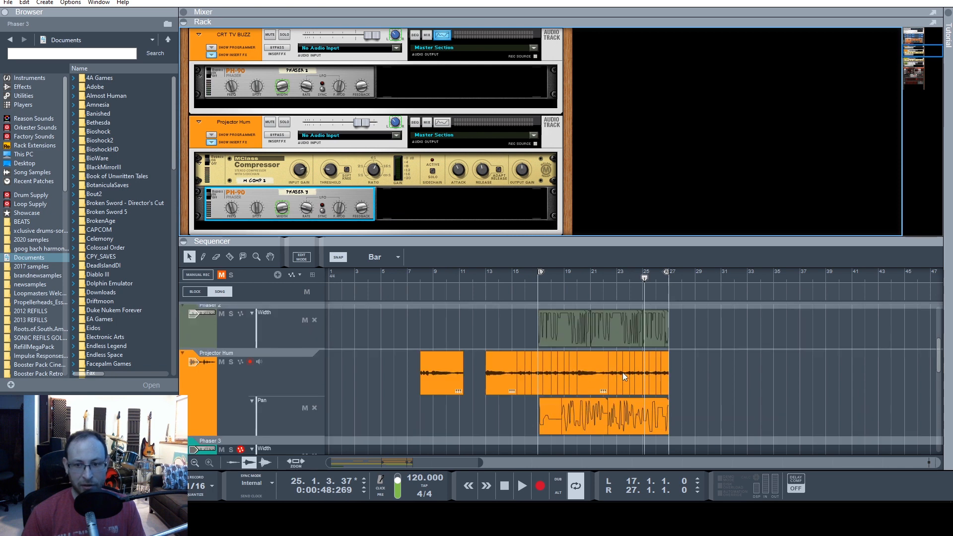
pyautogui.moveTo(690, 327); pyautogui.dragTo(507, 329)
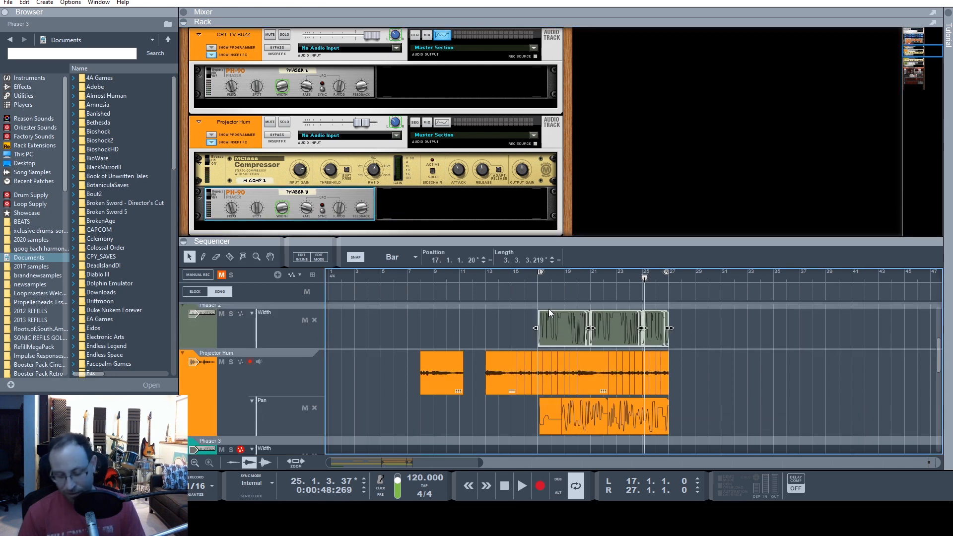
pyautogui.hotkey('ctrl', 'd')
pyautogui.scroll(-2, 707, 389)
pyautogui.moveTo(693, 334); pyautogui.dragTo(561, 345)
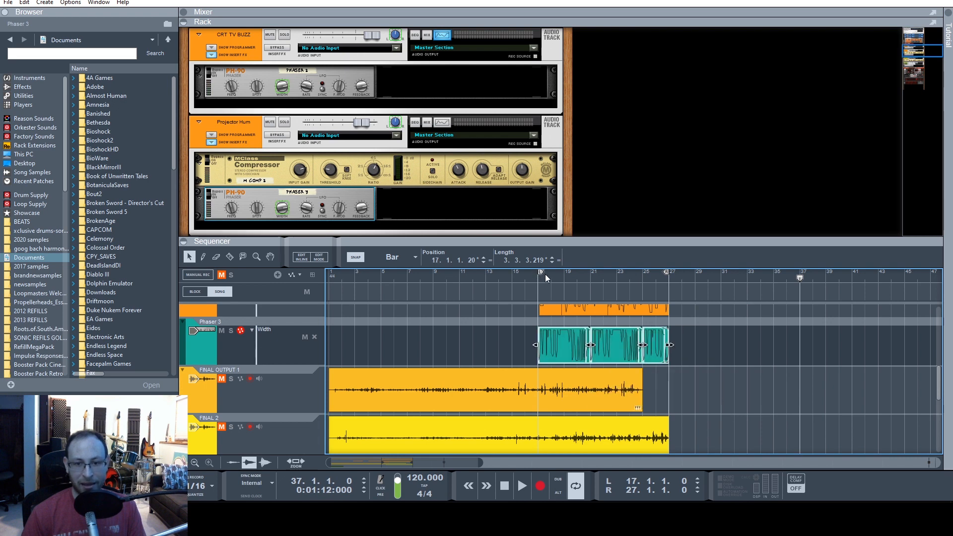
pyautogui.click(545, 275)
pyautogui.press('space')
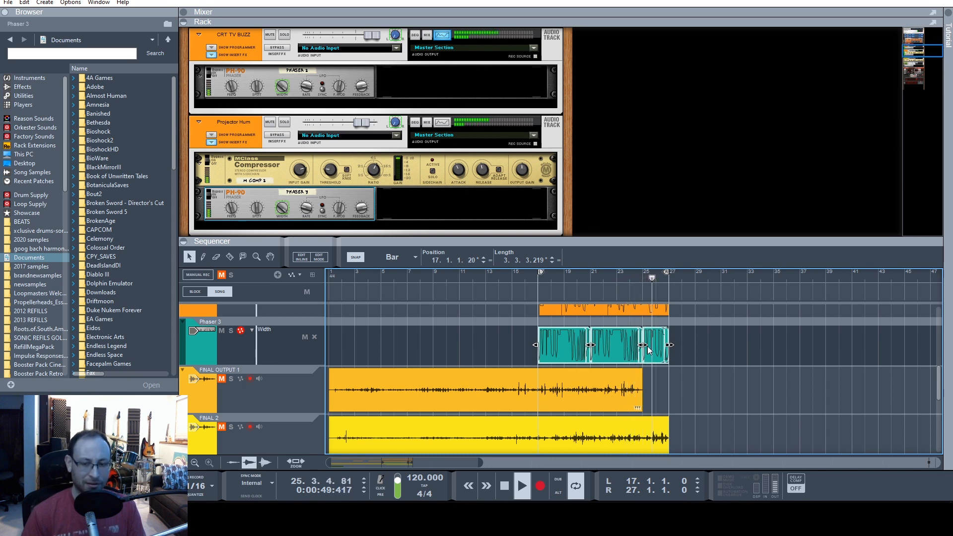
# Join the Width clips of Projector Hum's phaser into one clip and open it in Edit Mode.
pyautogui.rightClick(580, 346)
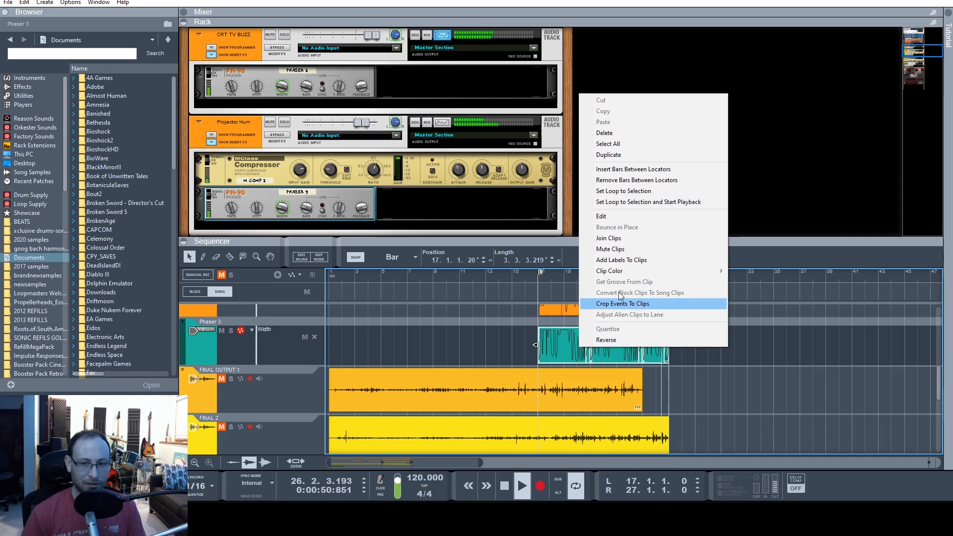
pyautogui.click(608, 237)
pyautogui.doubleClick(587, 354)
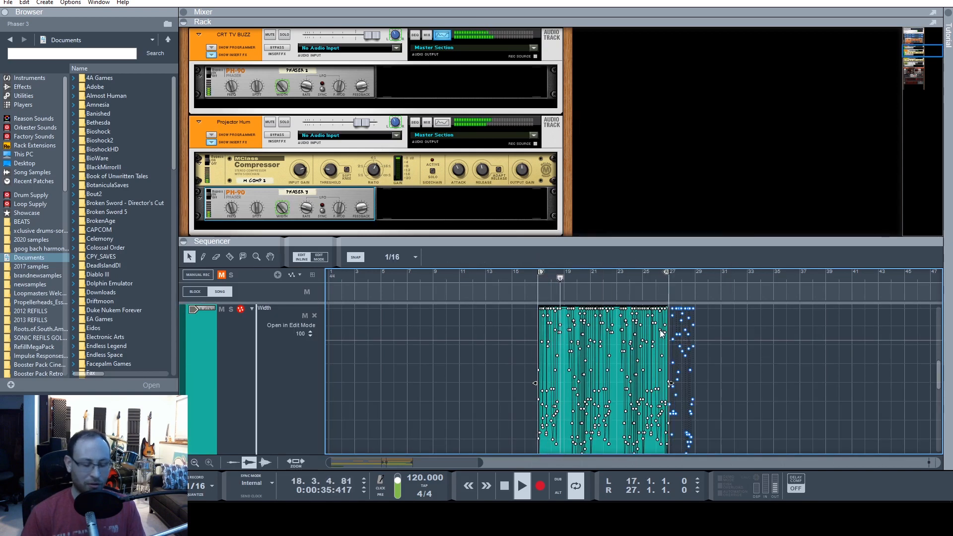
pyautogui.doubleClick(628, 336)
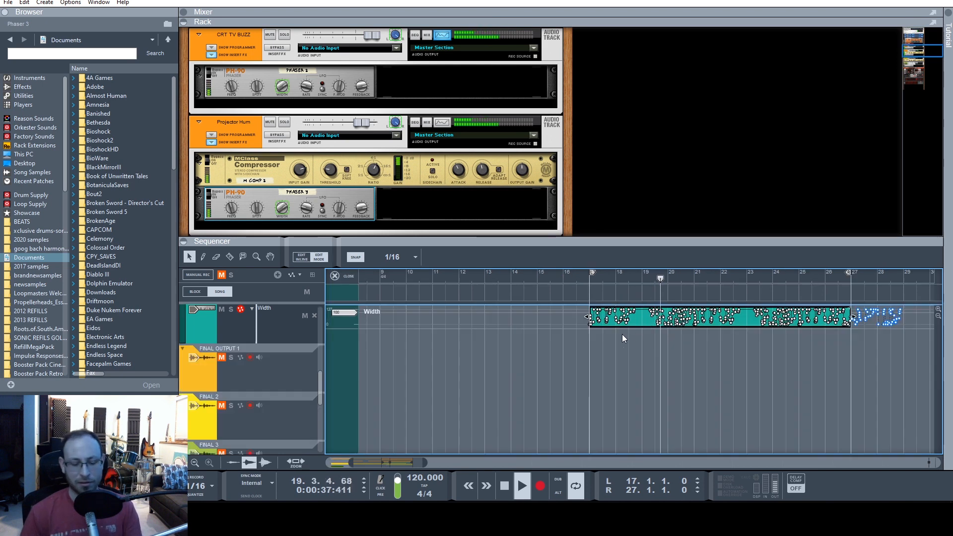
# Close Edit Mode and delete the Width automation clips from both the Projector Hum and CRT TV BUZZ phaser lanes.
pyautogui.press('F6')
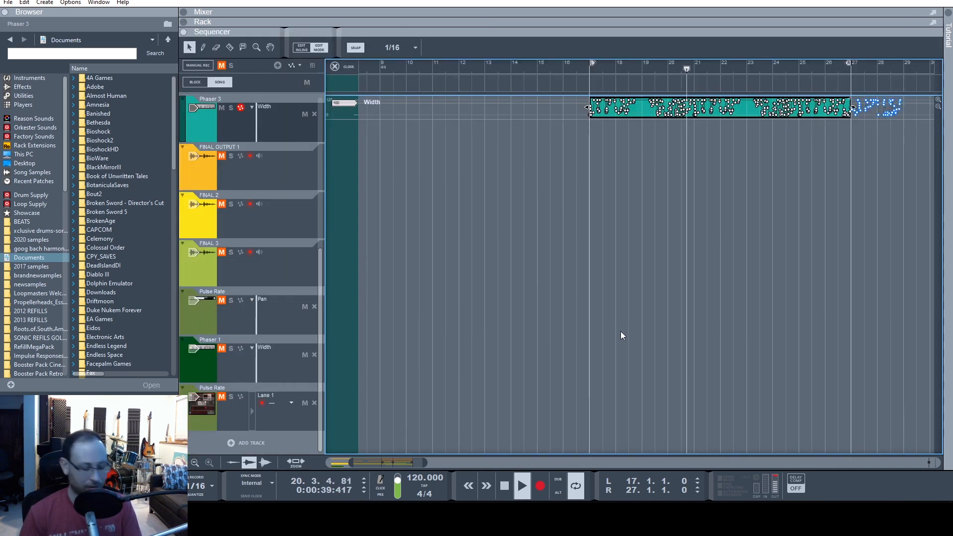
pyautogui.hotkey('ctrl', 'e')
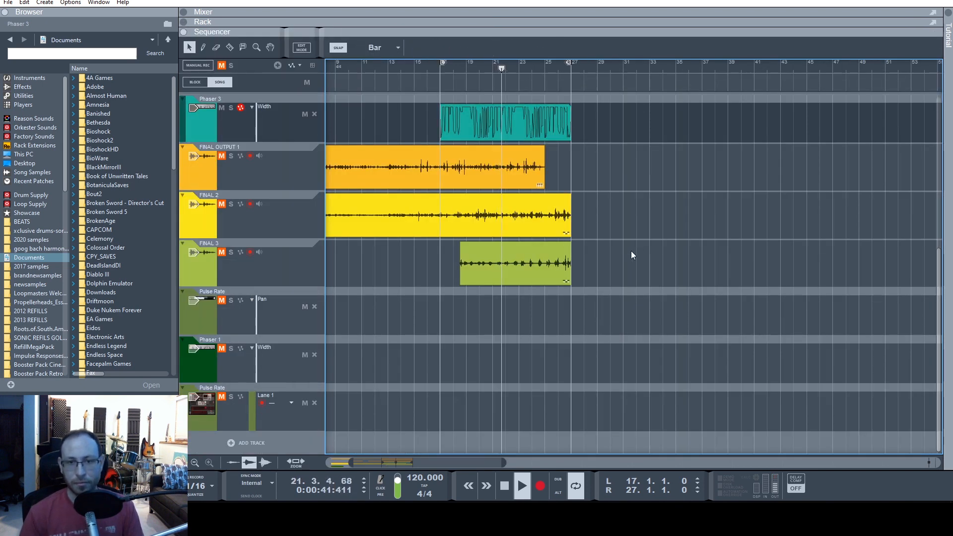
pyautogui.scroll(4, 630, 251)
pyautogui.click(541, 330)
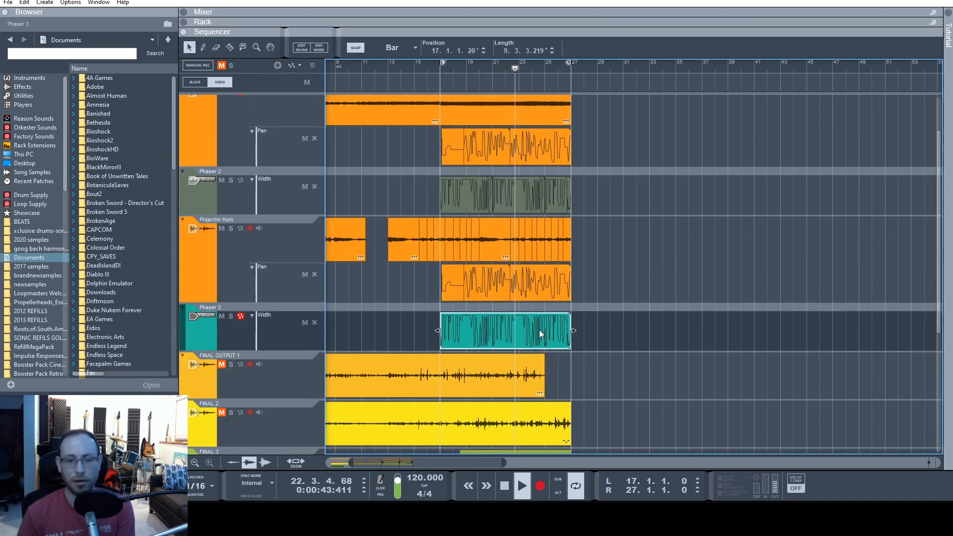
pyautogui.press('Delete')
pyautogui.click(511, 194)
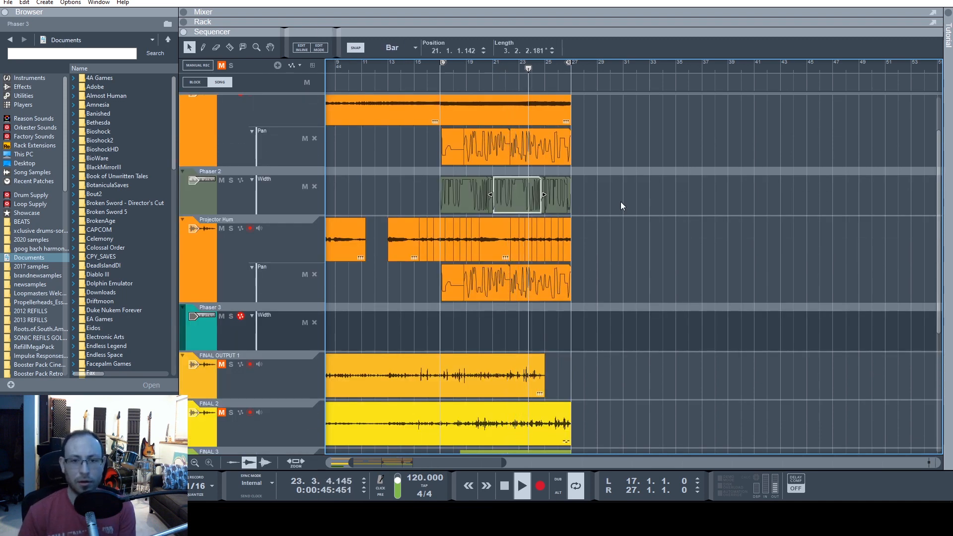
pyautogui.moveTo(620, 204); pyautogui.dragTo(404, 185)
pyautogui.press('Delete')
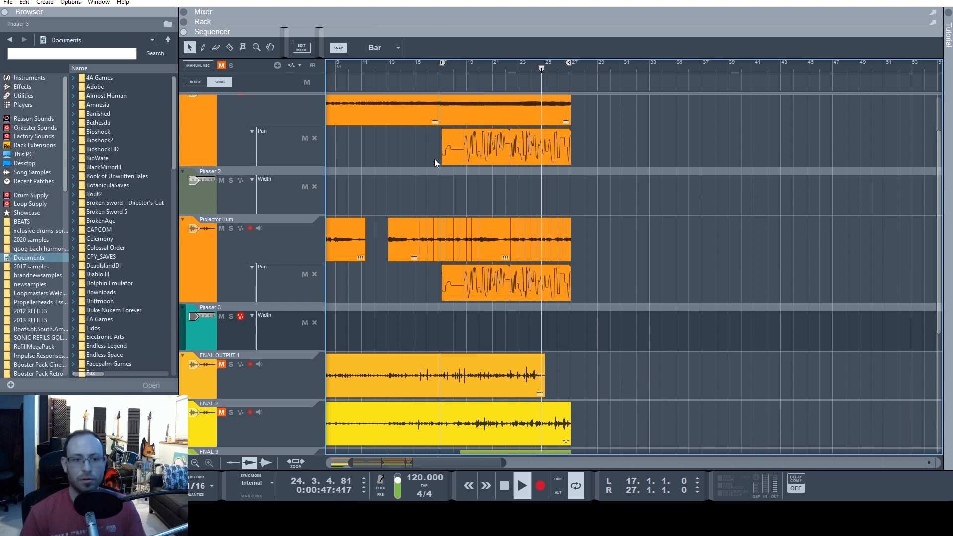
# Enable automation recording for CRT TV BUZZ's phaser, disable it for Projector Hum's phaser, and turn the latter's Width down to 0.
pyautogui.click(240, 180)
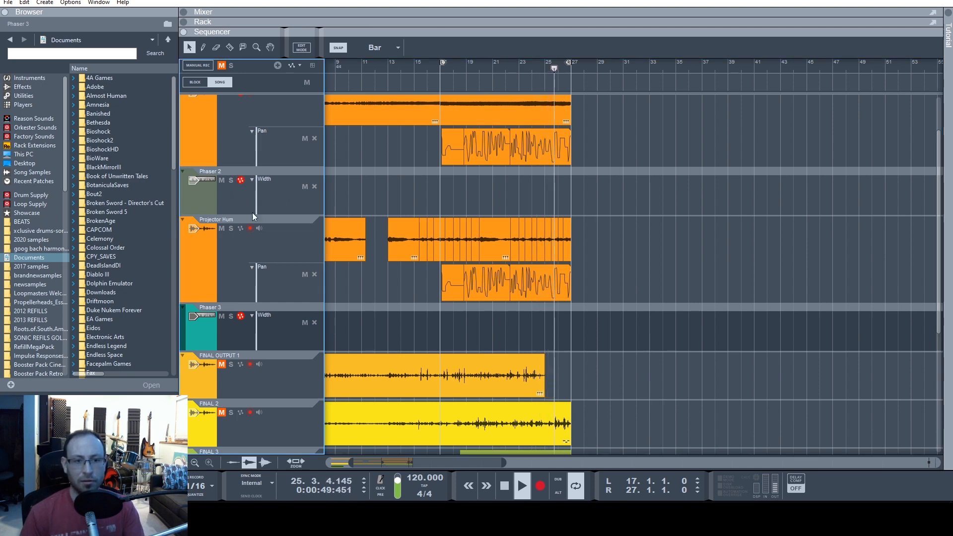
pyautogui.click(241, 316)
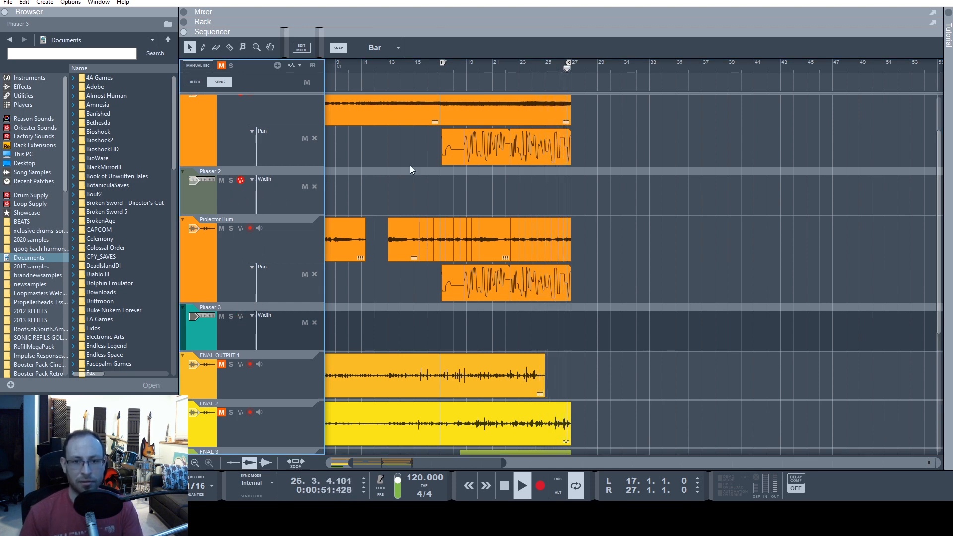
pyautogui.press('F6')
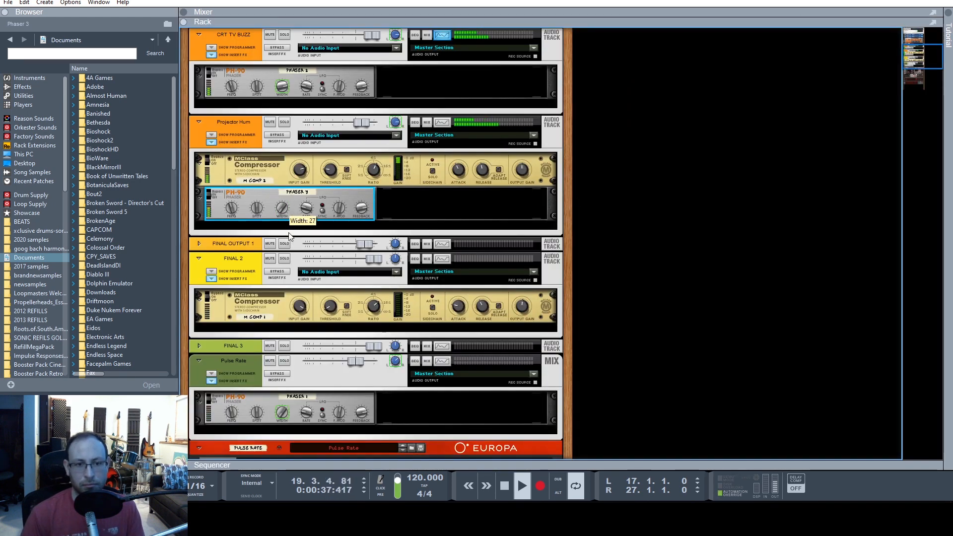
pyautogui.moveTo(289, 237); pyautogui.dragTo(291, 183)
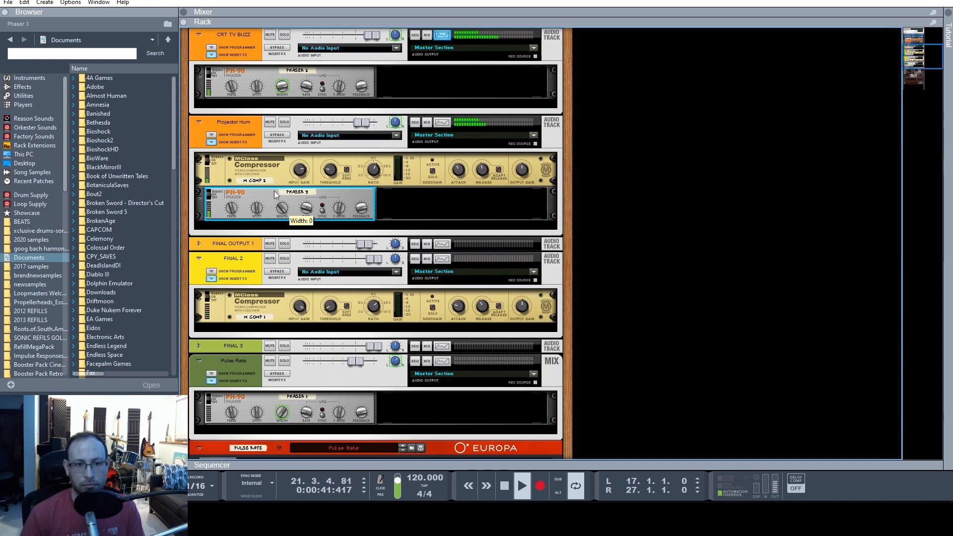
pyautogui.moveTo(269, 207)
pyautogui.mouseDown()
pyautogui.moveTo(269, 230)
pyautogui.moveTo(263, 196)
pyautogui.mouseUp()
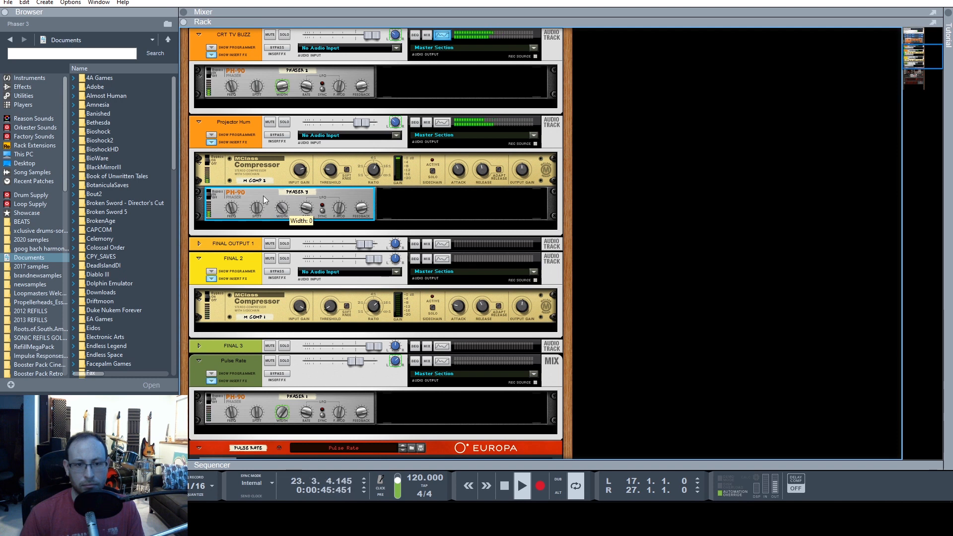
pyautogui.rightClick(278, 212)
pyautogui.click(292, 210)
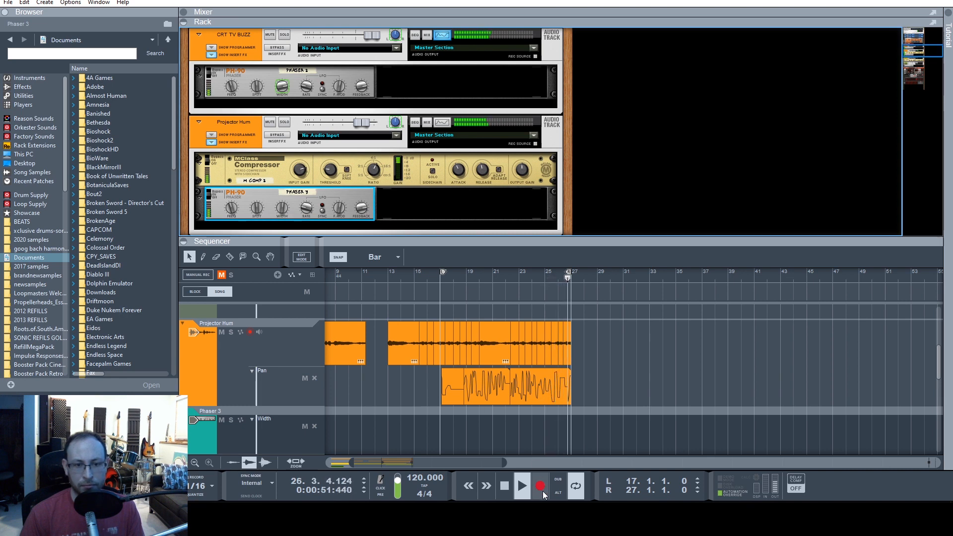
# Record new Width automation for CRT TV BUZZ's phaser from bar 17 to bar 27 by sweeping its Width during loop playback.
pyautogui.scroll(3, 299, 147)
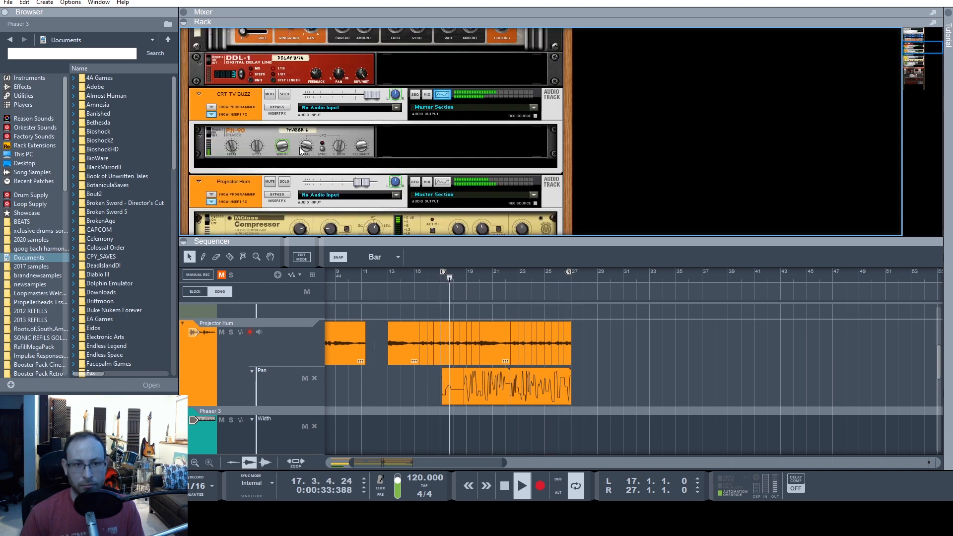
pyautogui.click(284, 147)
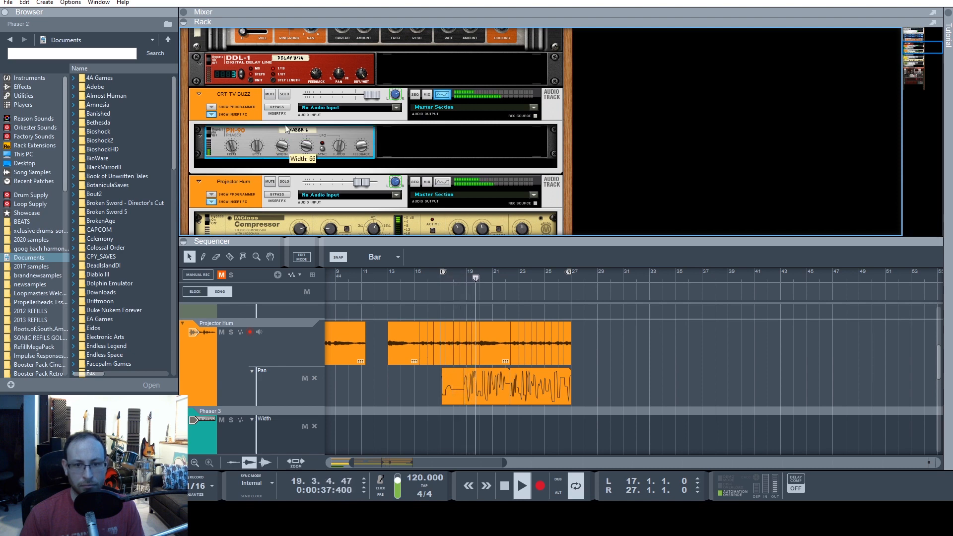
pyautogui.scroll(3, 460, 395)
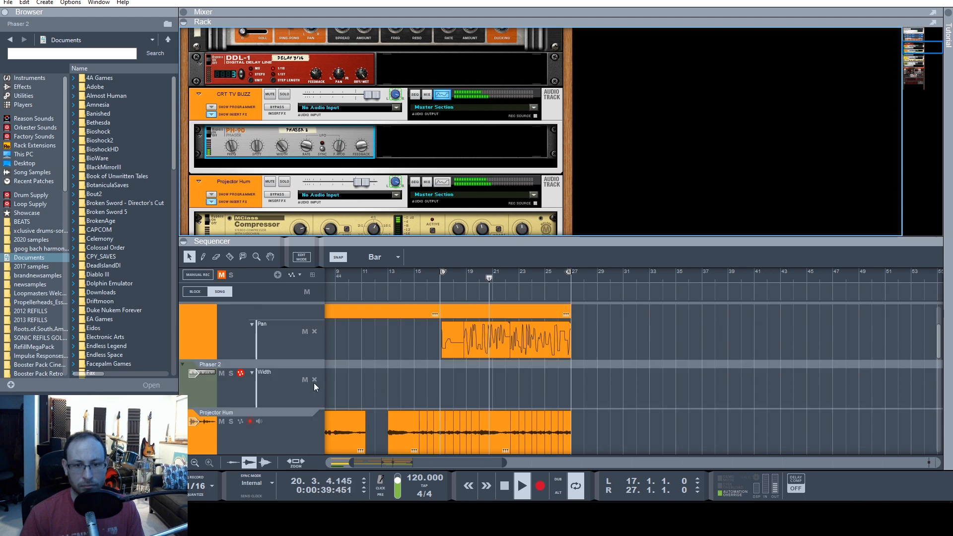
pyautogui.click(245, 398)
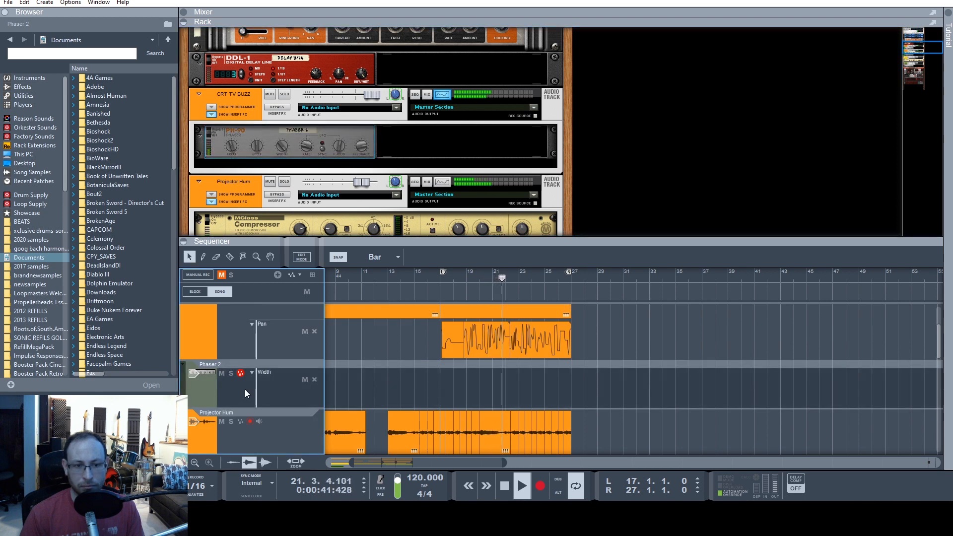
pyautogui.scroll(-3, 358, 375)
pyautogui.scroll(3, 346, 389)
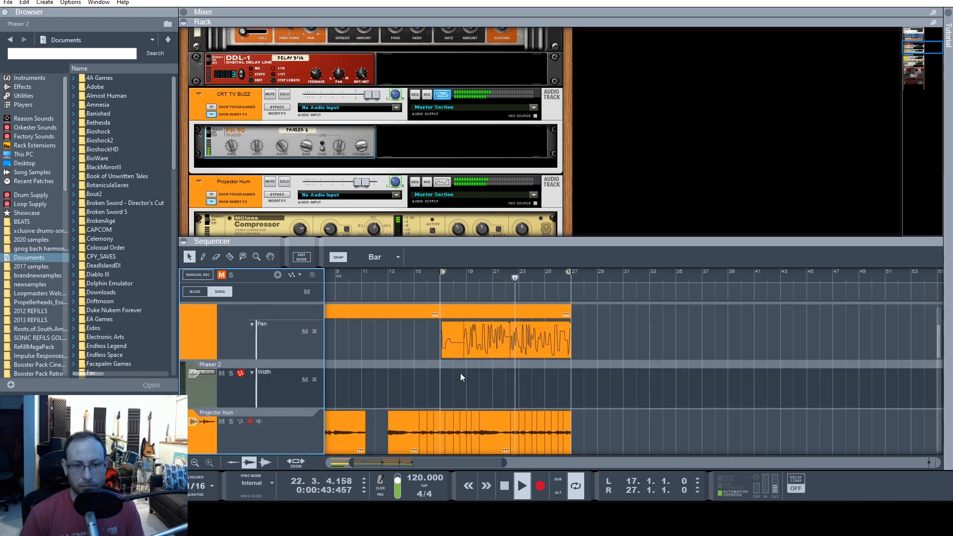
pyautogui.click(540, 488)
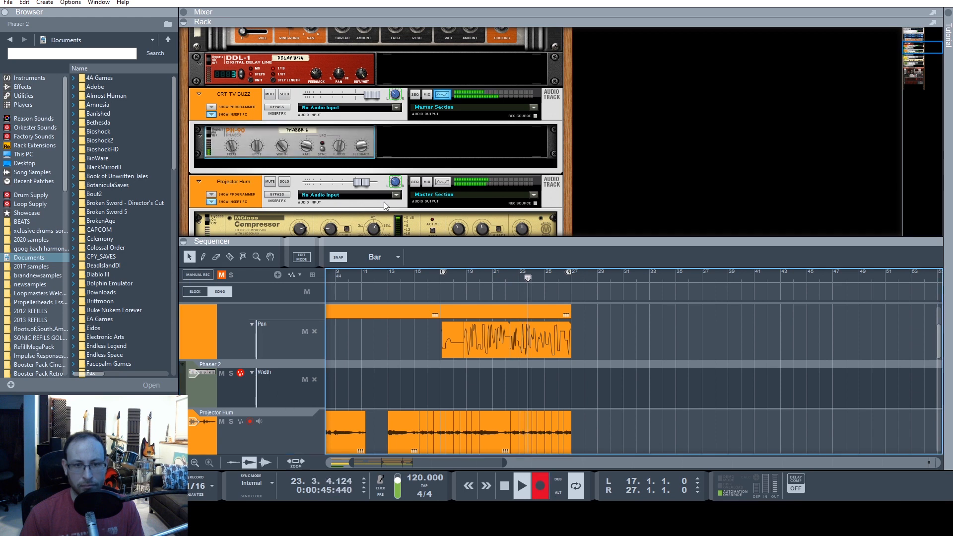
pyautogui.moveTo(282, 145); pyautogui.dragTo(281, 176)
pyautogui.moveTo(281, 143); pyautogui.dragTo(264, 155)
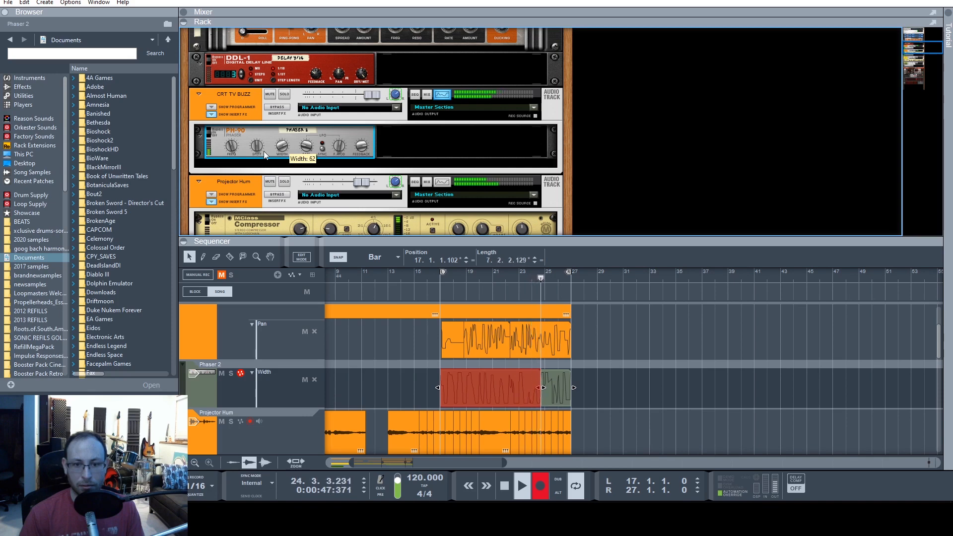
pyautogui.moveTo(277, 196)
pyautogui.mouseDown()
pyautogui.moveTo(272, 175)
pyautogui.moveTo(272, 212)
pyautogui.mouseUp()
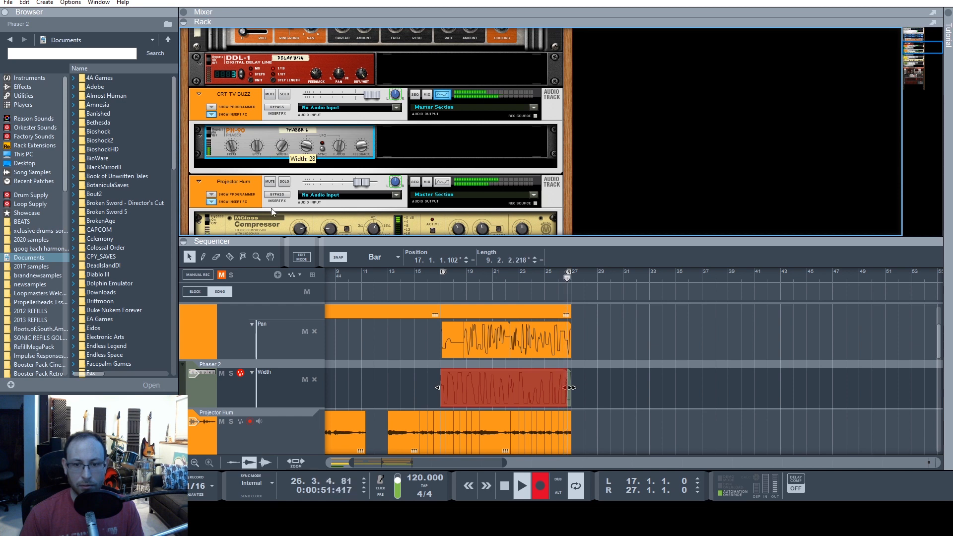
pyautogui.press('space')
# Copy the newly recorded Width clips of CRT TV BUZZ's phaser and paste them into Projector Hum's phaser Width lane.
pyautogui.moveTo(597, 386); pyautogui.dragTo(419, 394)
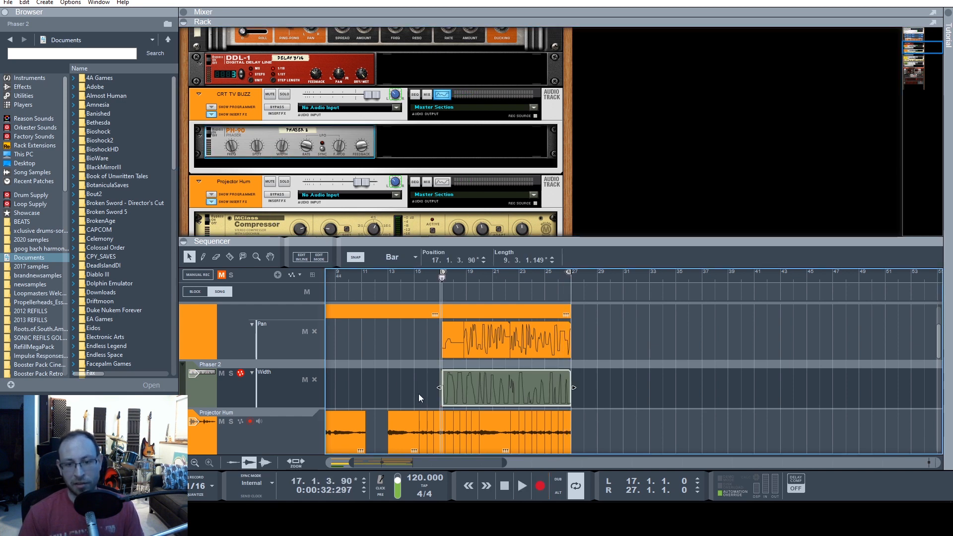
pyautogui.moveTo(585, 392); pyautogui.dragTo(381, 380)
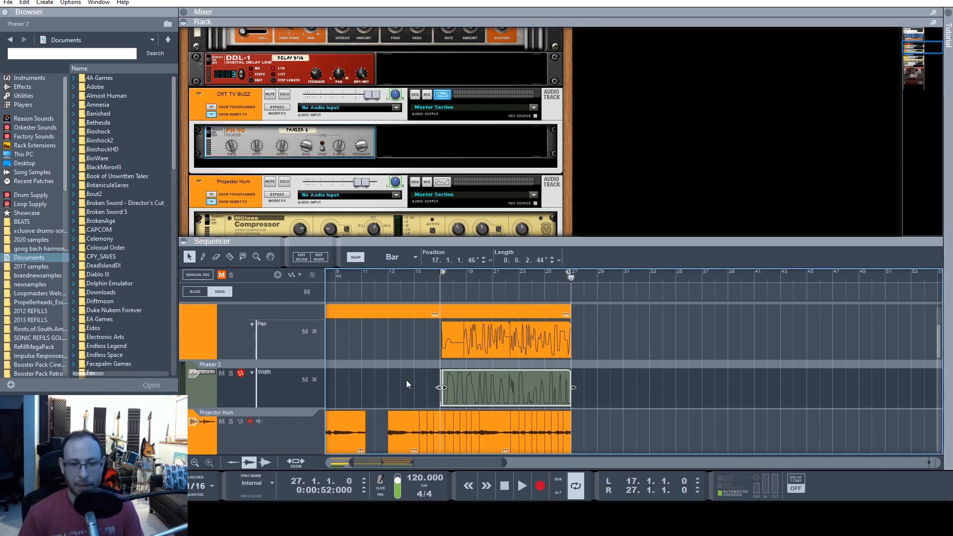
pyautogui.hotkey('ctrl', 'v')
pyautogui.moveTo(581, 392); pyautogui.dragTo(466, 401)
pyautogui.press('space')
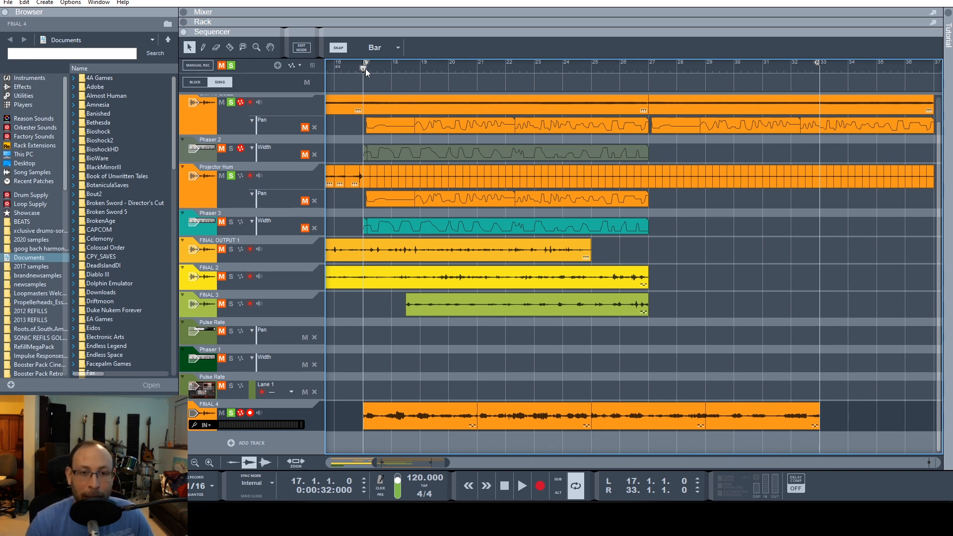
# Play the loop from bar 17 and check the CRT TV BUZZ and Projector Hum audio clips at that bar.
pyautogui.press('space')
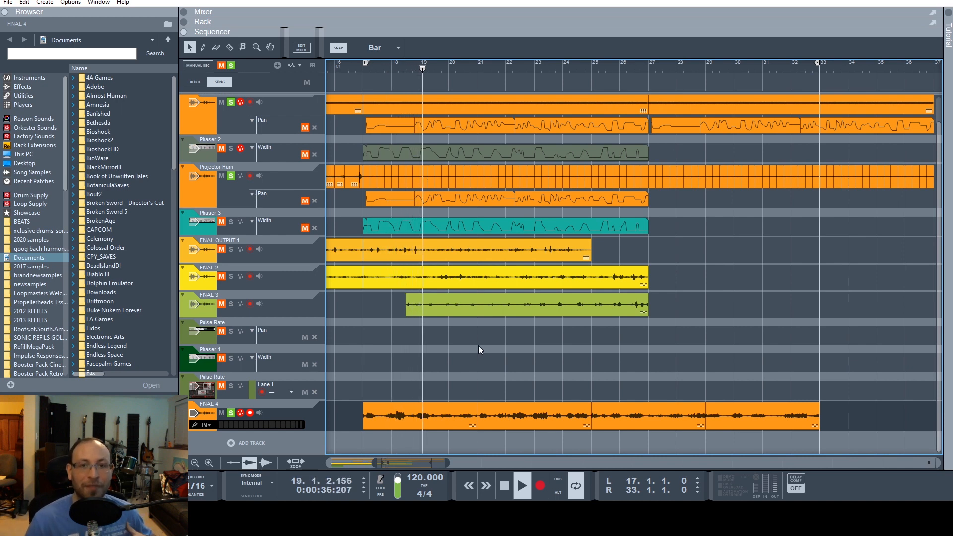
pyautogui.scroll(1, 479, 343)
pyautogui.click(414, 136)
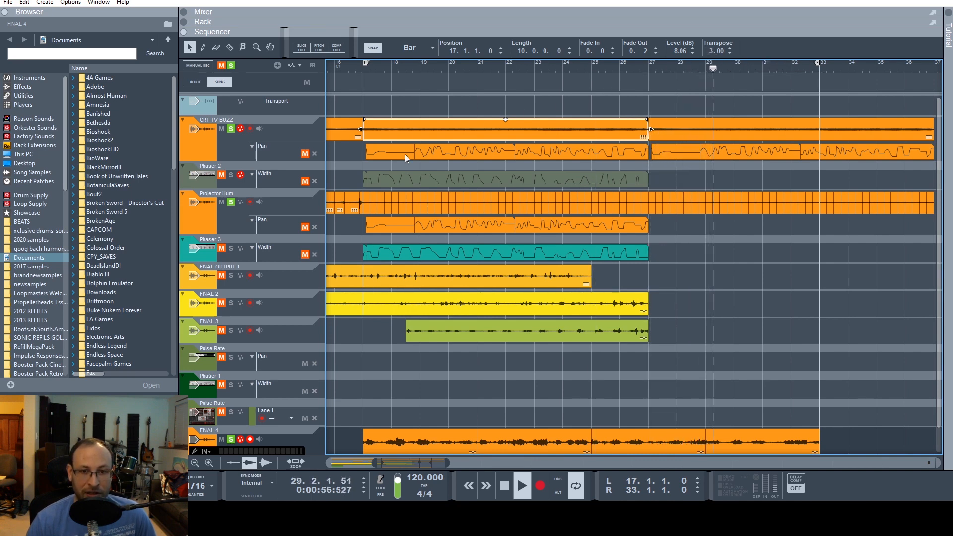
pyautogui.click(369, 201)
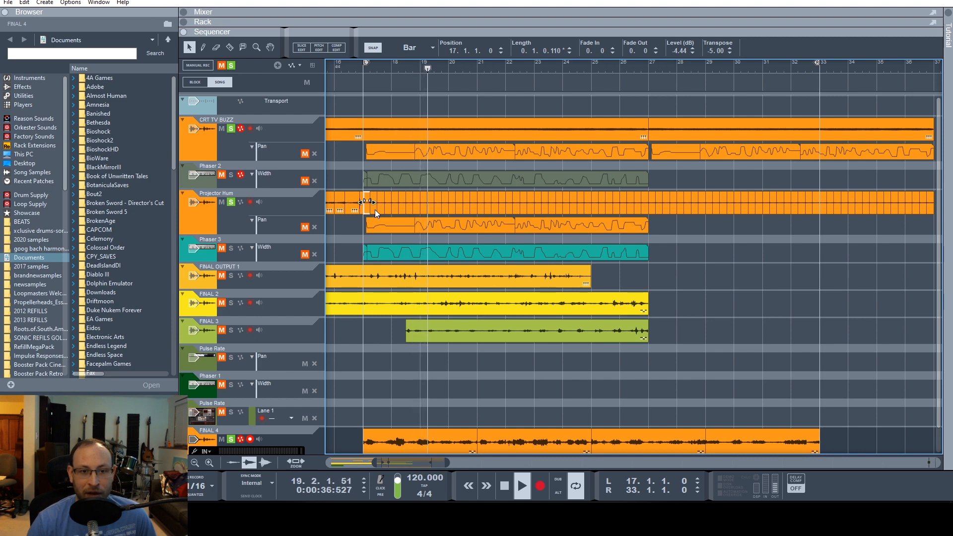
pyautogui.moveTo(375, 209); pyautogui.dragTo(377, 210)
pyautogui.moveTo(380, 209); pyautogui.dragTo(367, 207)
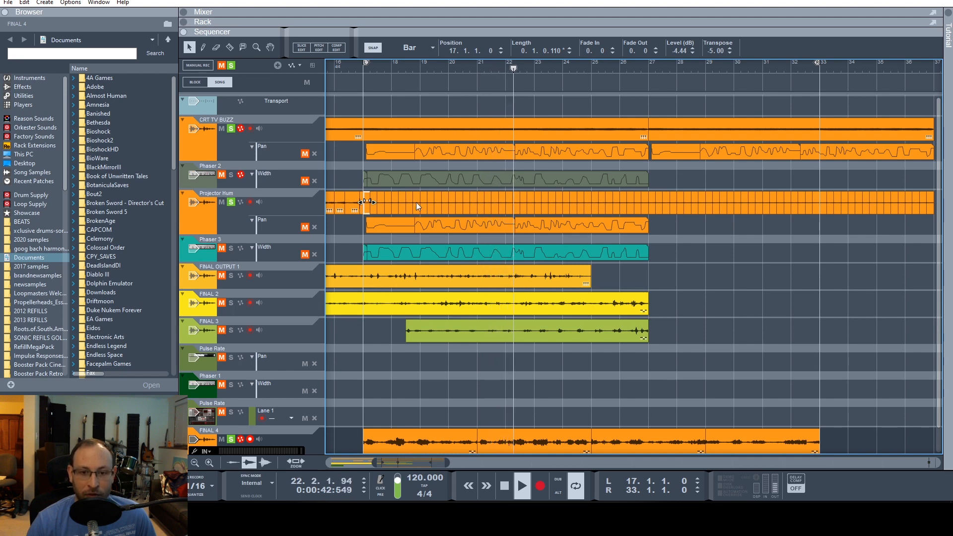
# Turn off solo on CRT TV BUZZ and FINAL 4 to hear Projector Hum alone.
pyautogui.click(231, 129)
pyautogui.scroll(-1, 263, 406)
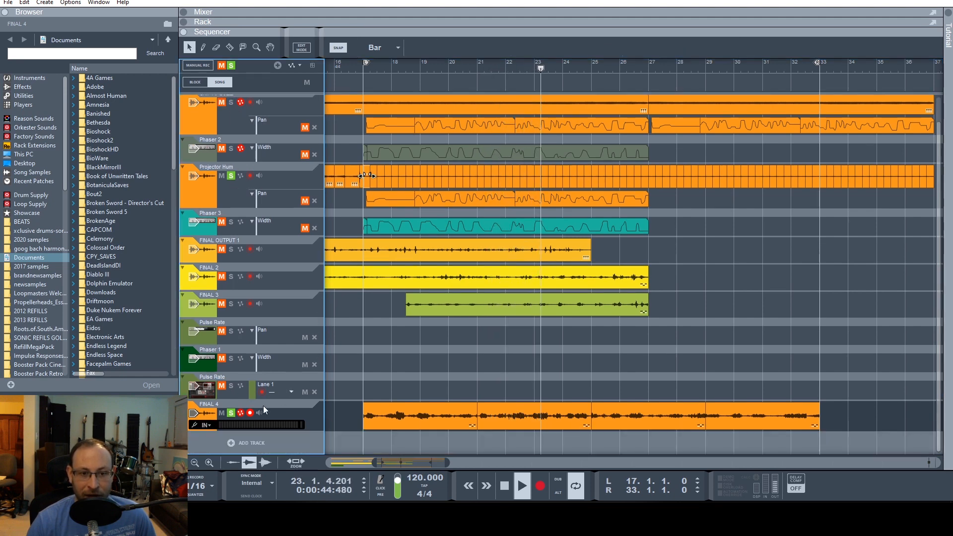
pyautogui.scroll(1, 403, 240)
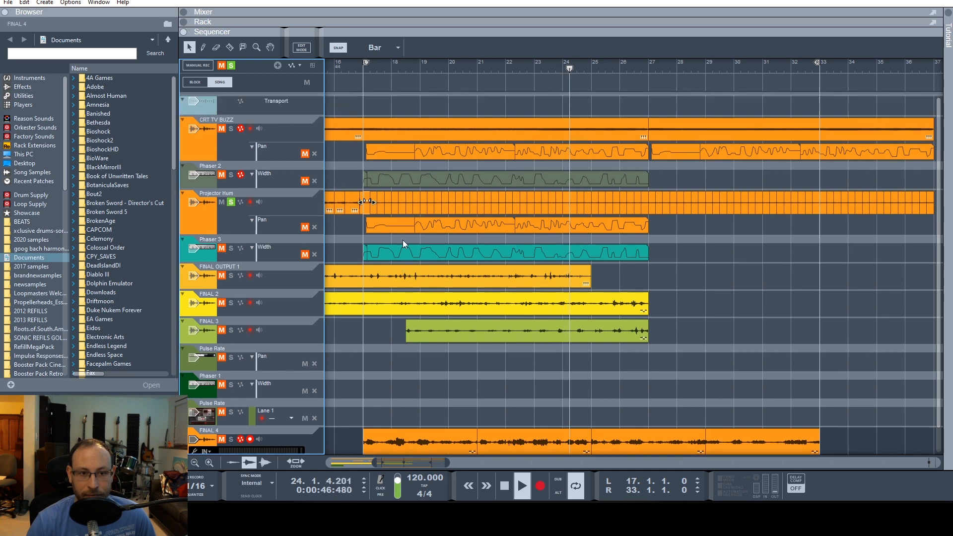
# Raise Projector Hum's mixer level to about -1.61 dB and turn off the track's solo.
pyautogui.press('F5')
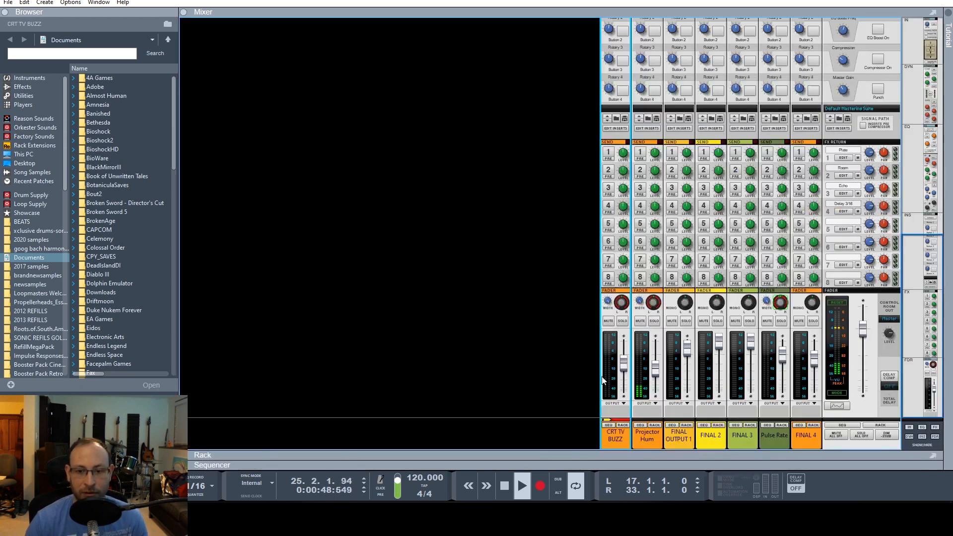
pyautogui.moveTo(657, 373); pyautogui.dragTo(656, 356)
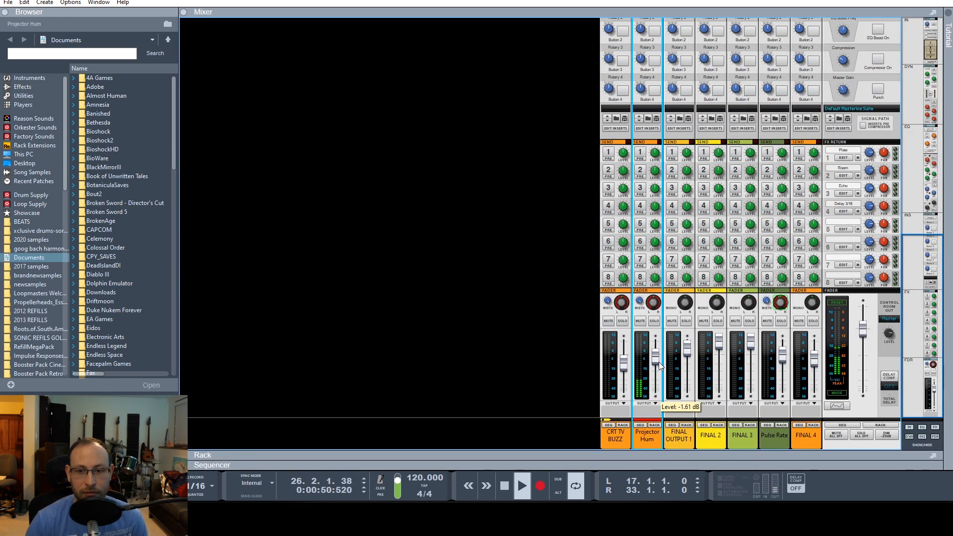
pyautogui.press('F7')
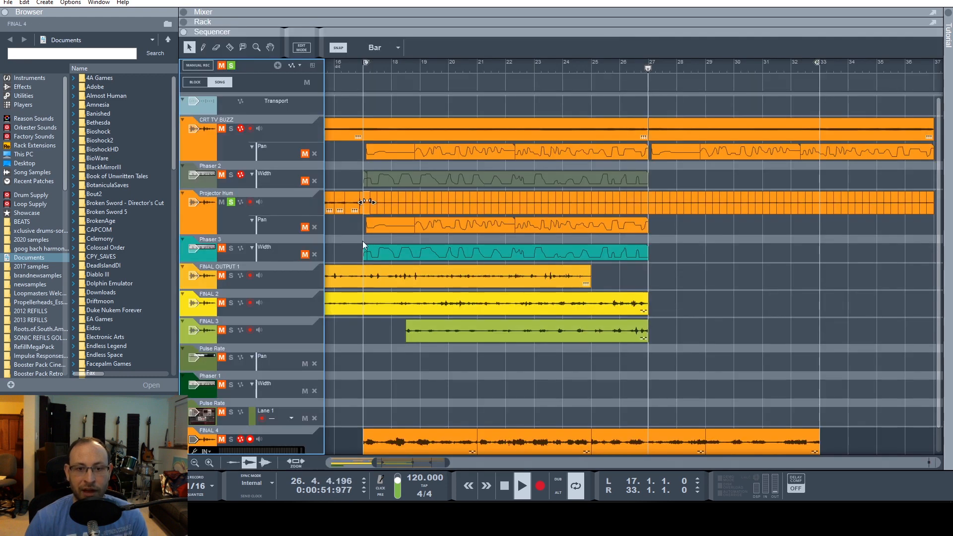
pyautogui.click(231, 202)
pyautogui.click(232, 203)
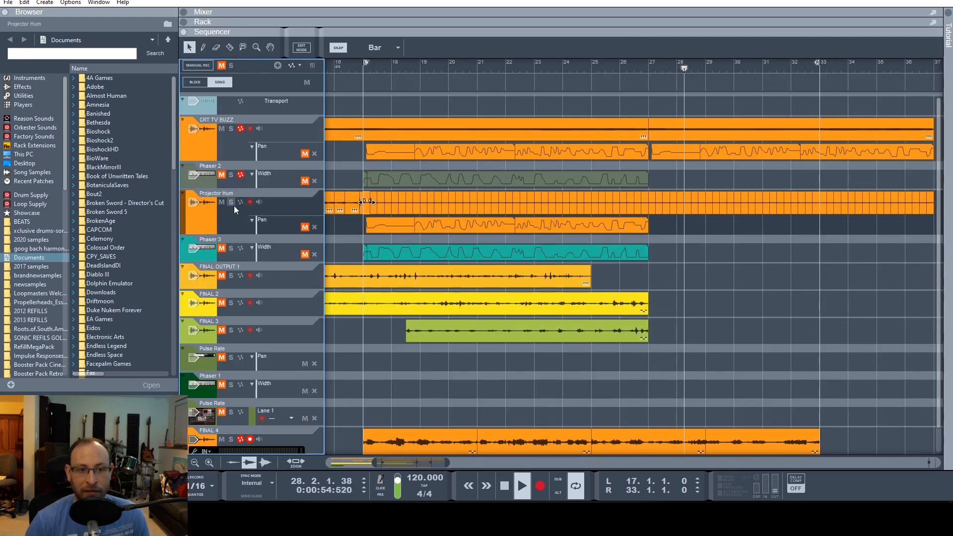
# Examine the last two audio clips on the FINAL 4 track, starting at bars 25 and 29, during loop playback.
pyautogui.scroll(-1, 378, 269)
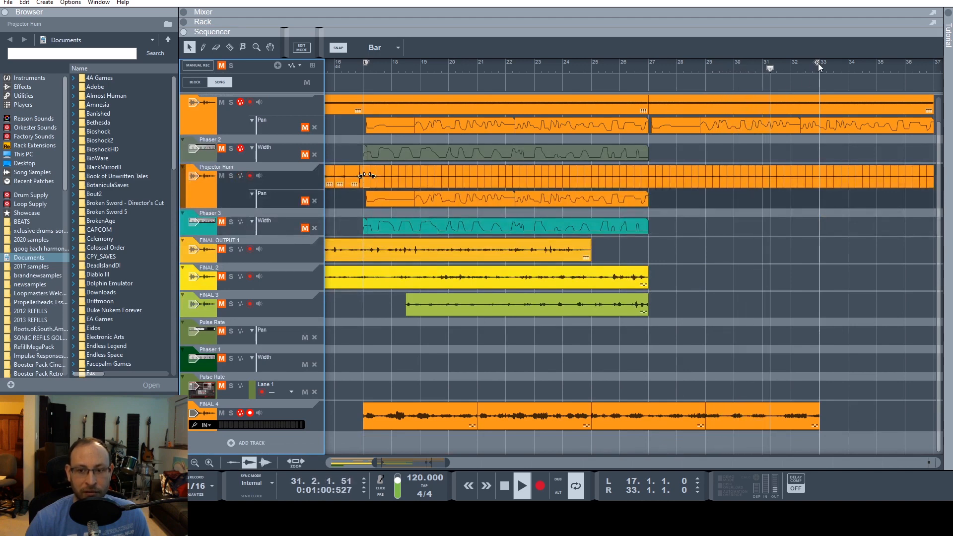
pyautogui.click(678, 421)
pyautogui.click(738, 420)
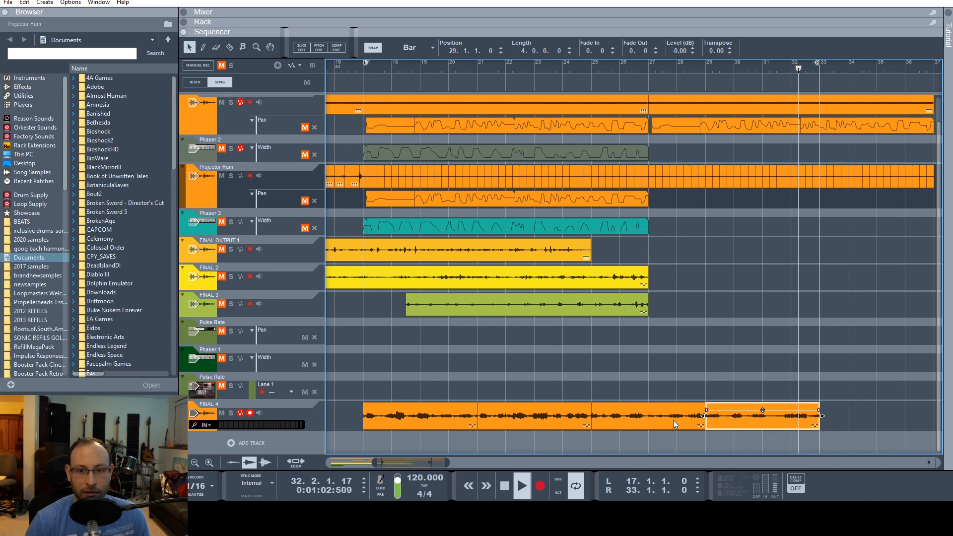
pyautogui.click(673, 421)
pyautogui.click(739, 421)
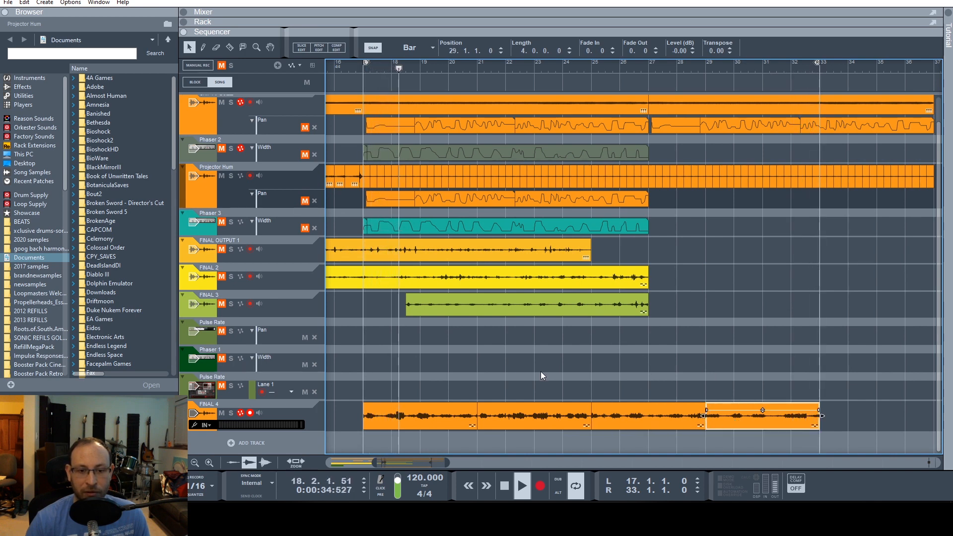
# Shorten the loop to end at bar 25 and select the CRT TV BUZZ clip, followed by the Projector Hum clip, at bar 17.
pyautogui.moveTo(817, 63); pyautogui.dragTo(588, 142)
pyautogui.scroll(2, 589, 163)
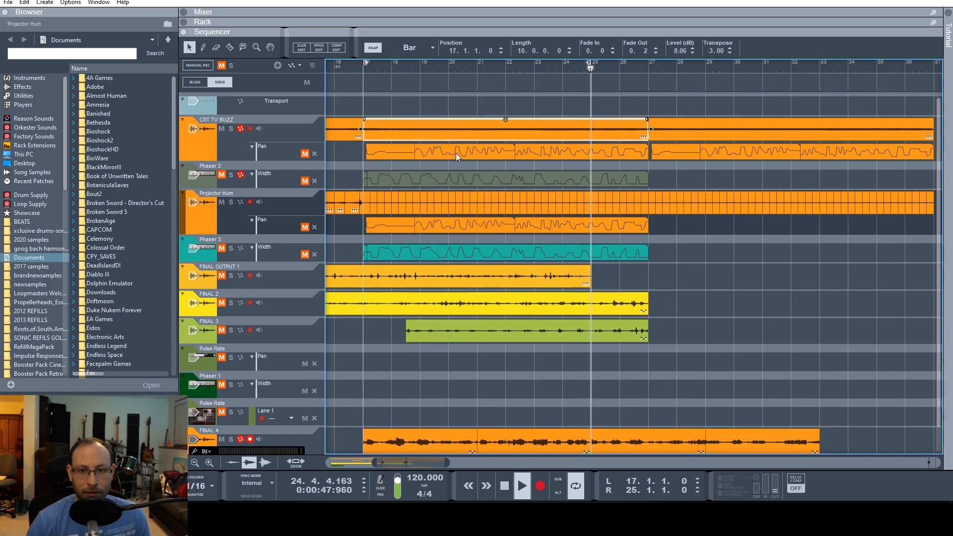
pyautogui.click(419, 129)
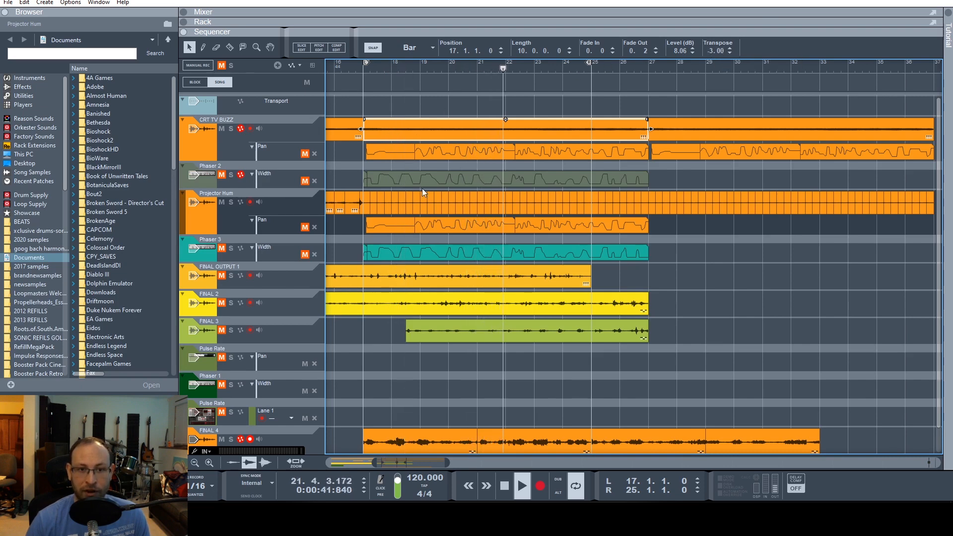
pyautogui.click(366, 203)
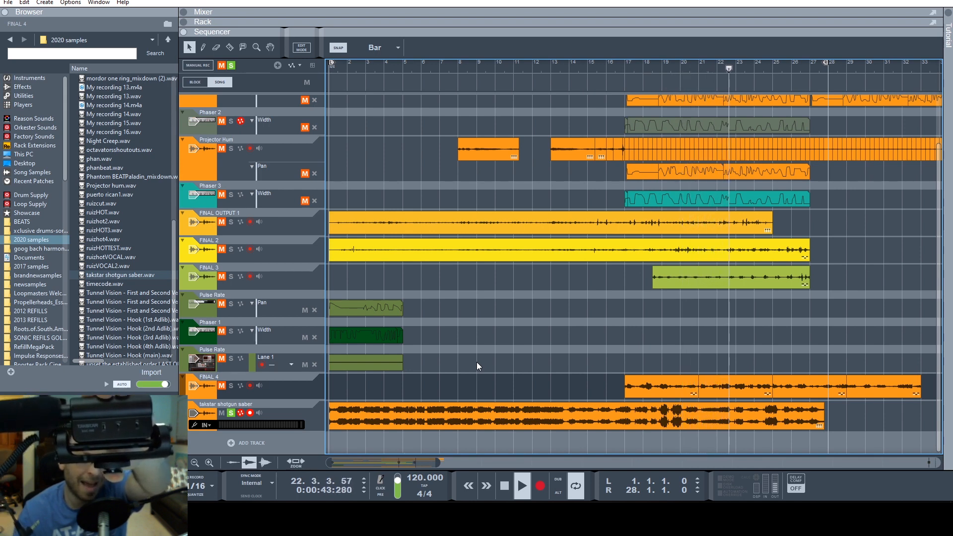
# Stop the takstar shotgun saber playback and start playing the loop with NEW FINAL soloed.
pyautogui.click(508, 485)
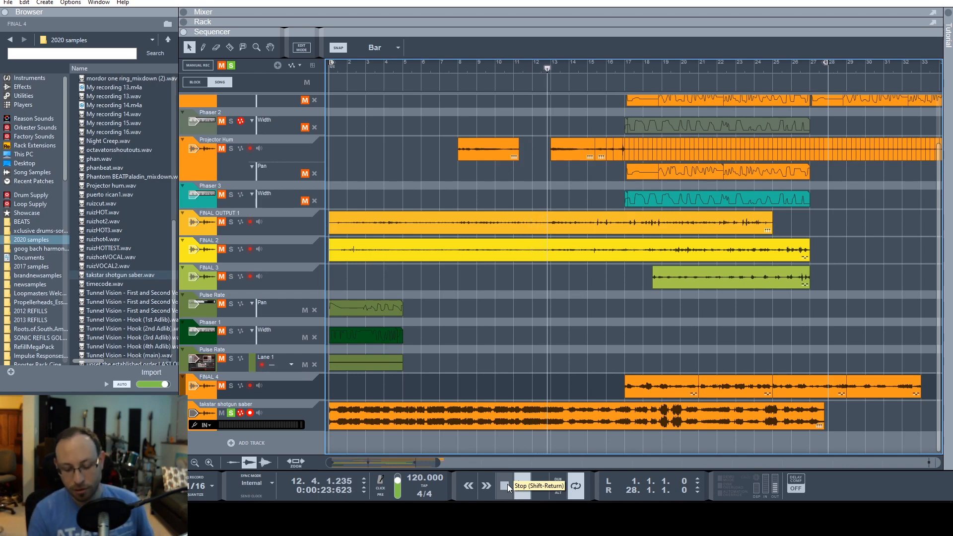
pyautogui.click(507, 484)
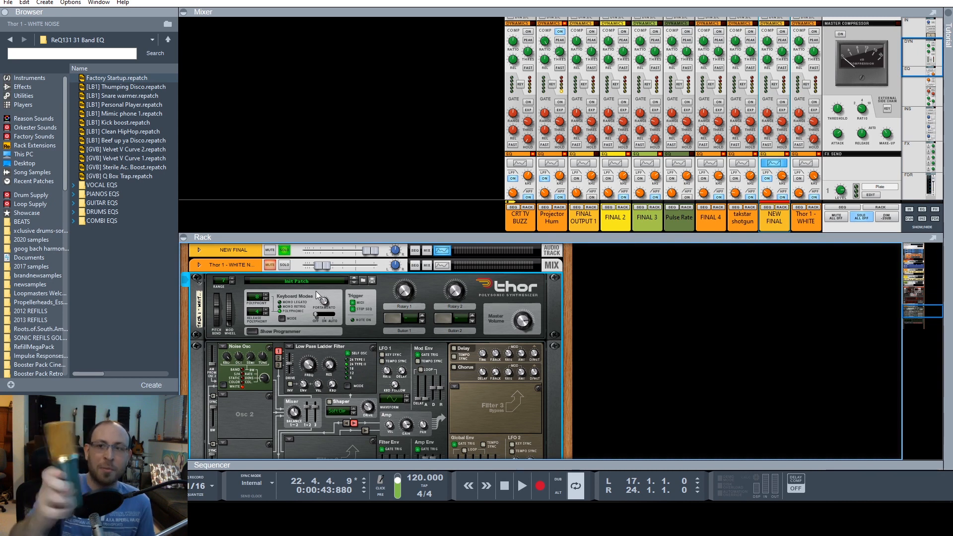
pyautogui.press('space')
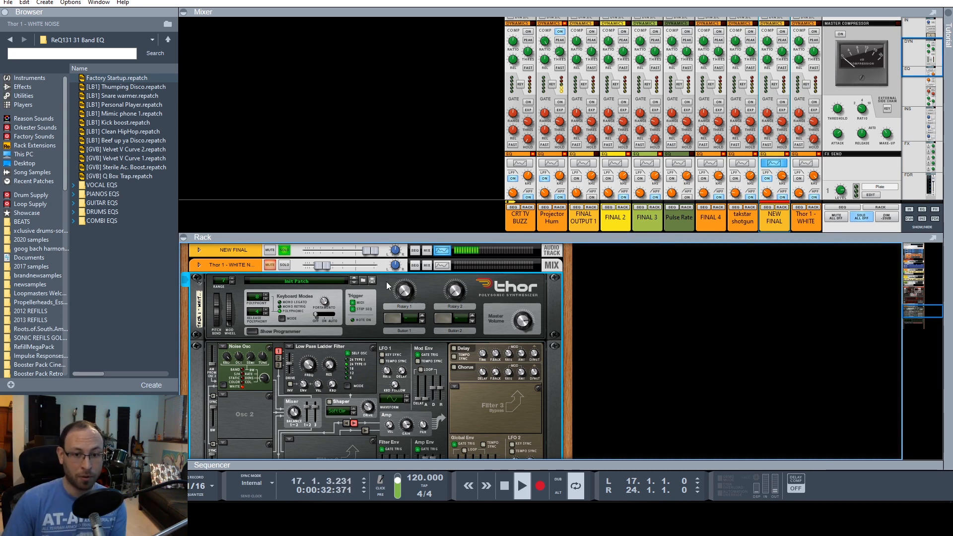
# Turn off the NEW FINAL channel's solo in the mixer during loop playback.
pyautogui.press('F7')
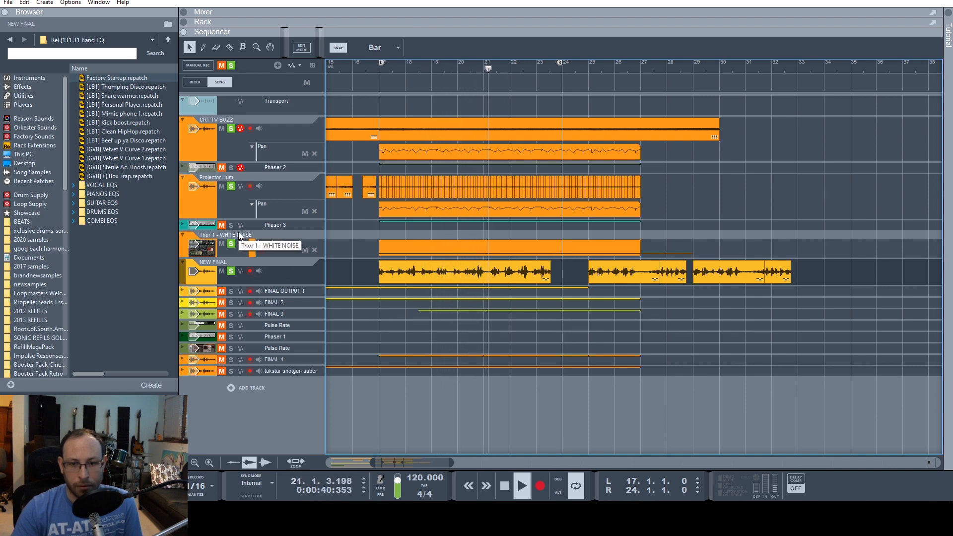
pyautogui.press('F5')
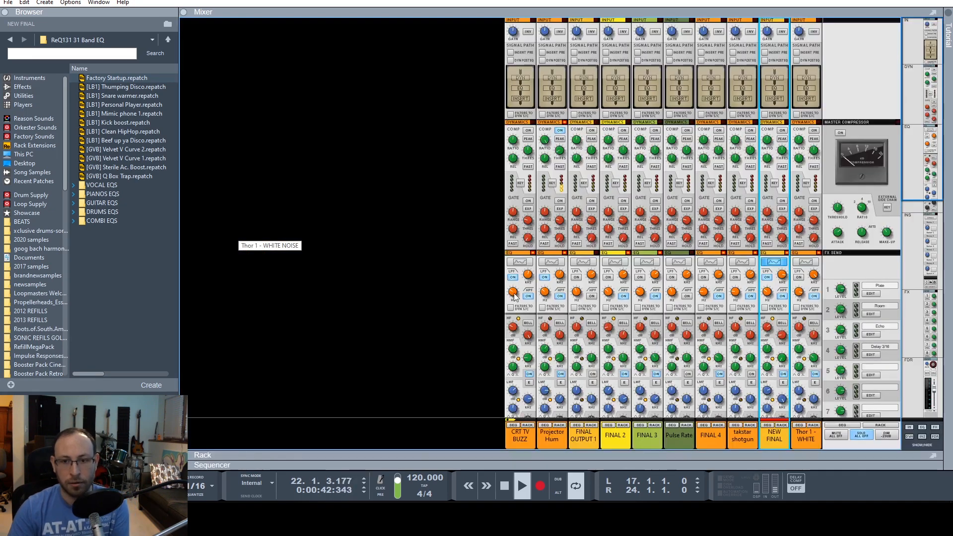
pyautogui.scroll(-10, 796, 339)
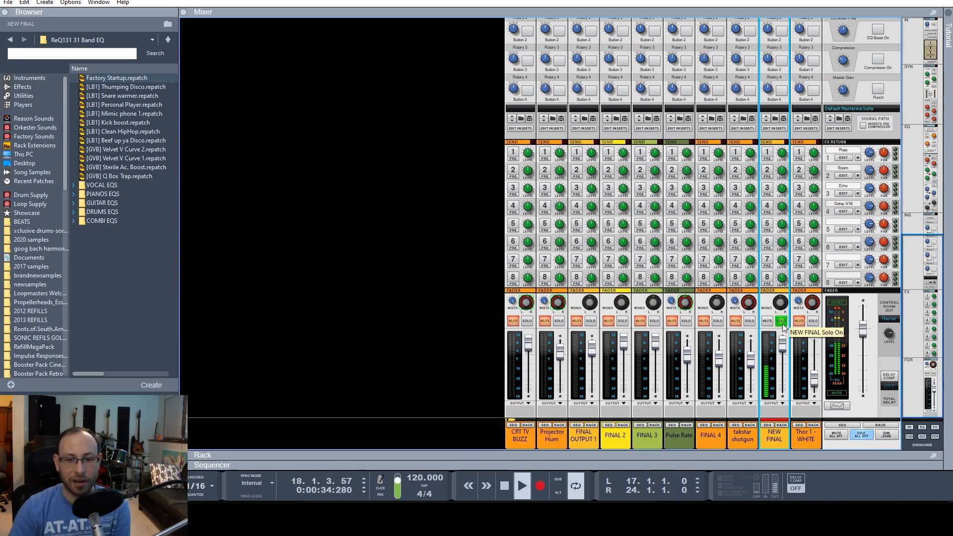
pyautogui.click(782, 323)
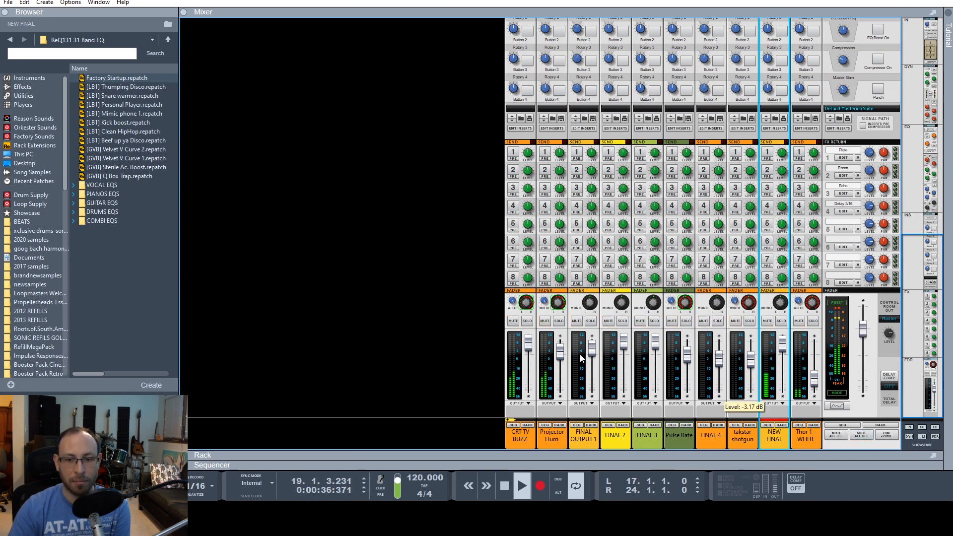
# Lower the mixer levels of CRT TV BUZZ and Projector Hum slightly.
pyautogui.click(527, 351)
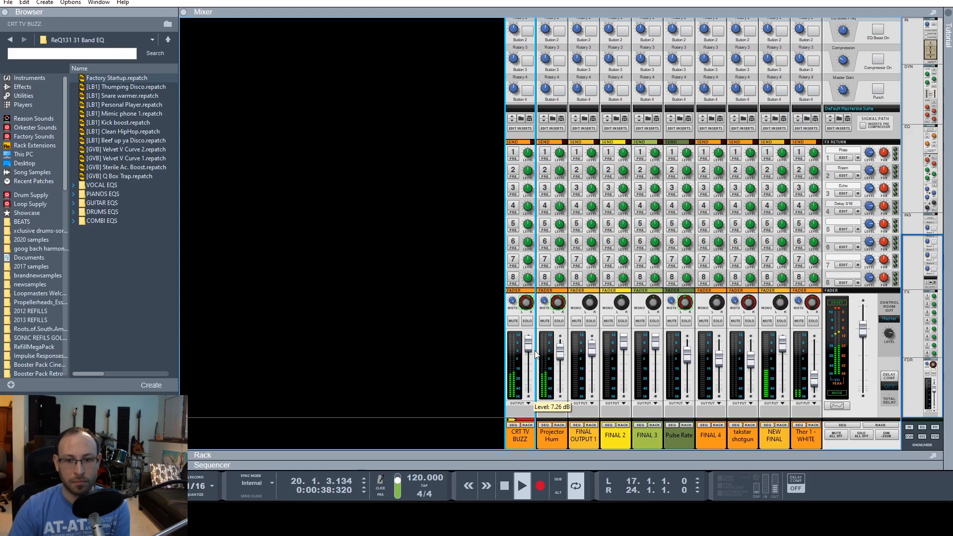
pyautogui.moveTo(563, 358); pyautogui.dragTo(563, 362)
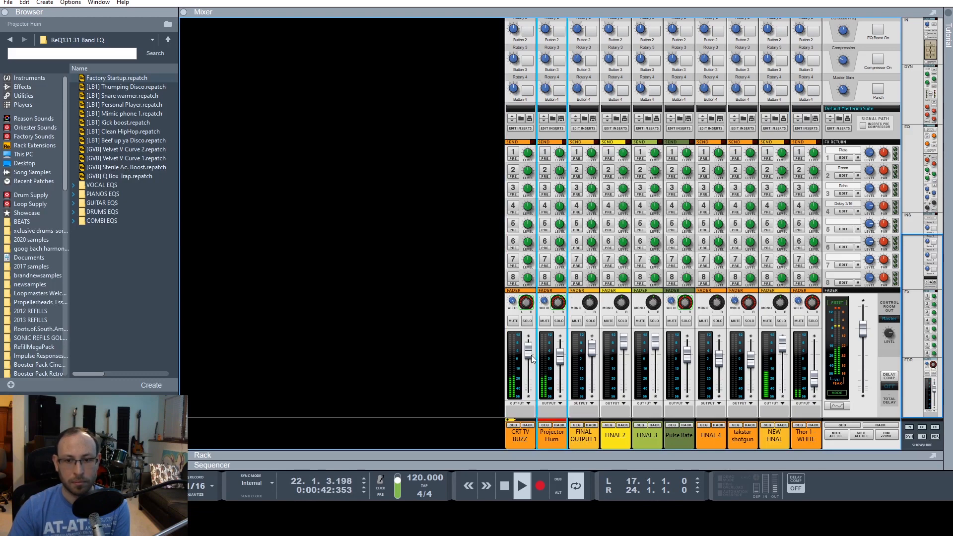
pyautogui.click(531, 358)
pyautogui.click(564, 356)
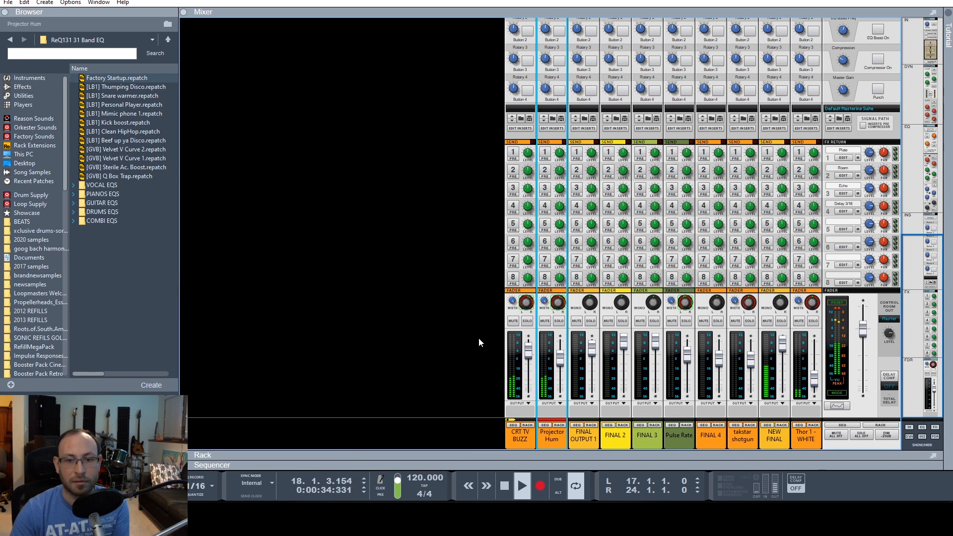
# Move the second NEW FINAL audio clip from bar 25 to bar 24 and audition it from that bar.
pyautogui.press('F7')
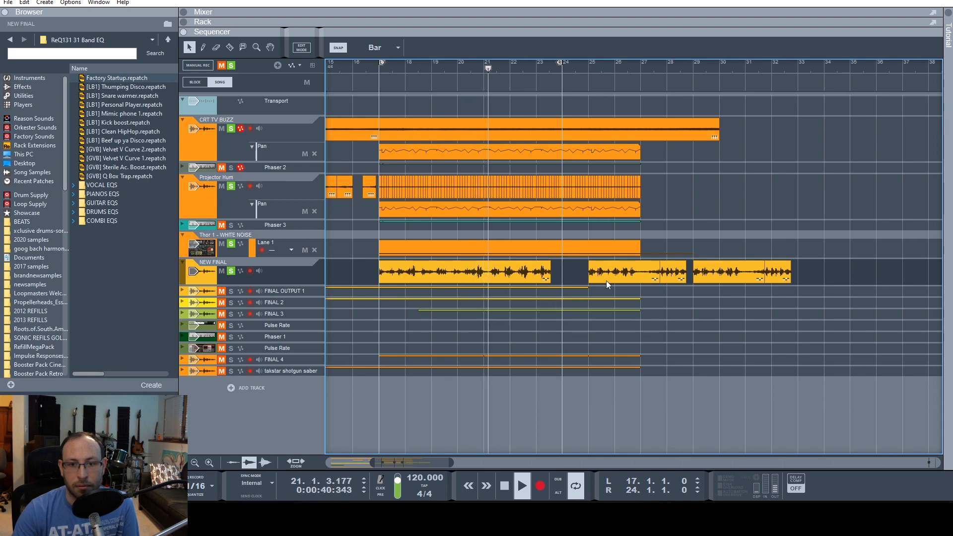
pyautogui.moveTo(607, 282); pyautogui.dragTo(580, 281)
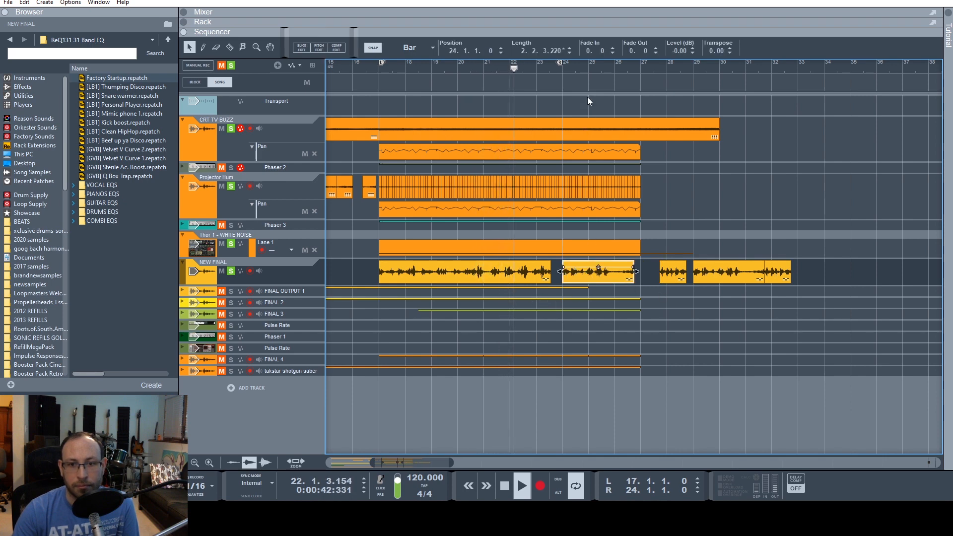
pyautogui.moveTo(561, 66); pyautogui.dragTo(639, 73)
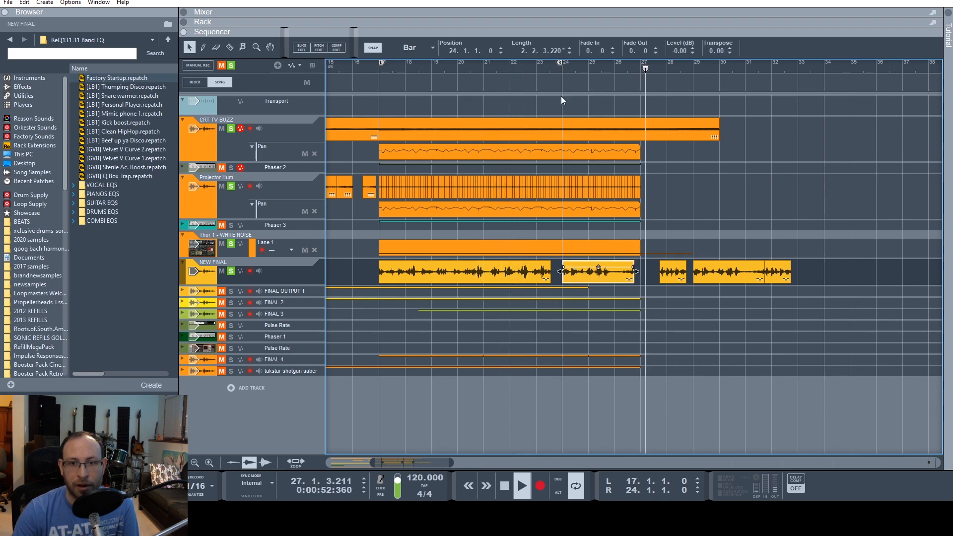
pyautogui.click(567, 70)
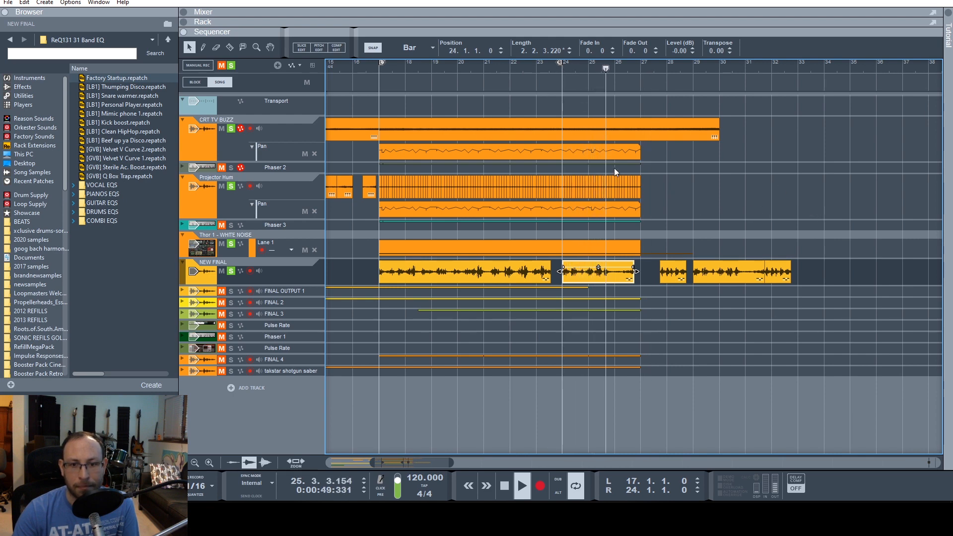
pyautogui.press('space')
# Turn off solo on CRT TV BUZZ and Projector Hum and play NEW FINAL with the white noise from bar 24.
pyautogui.click(565, 68)
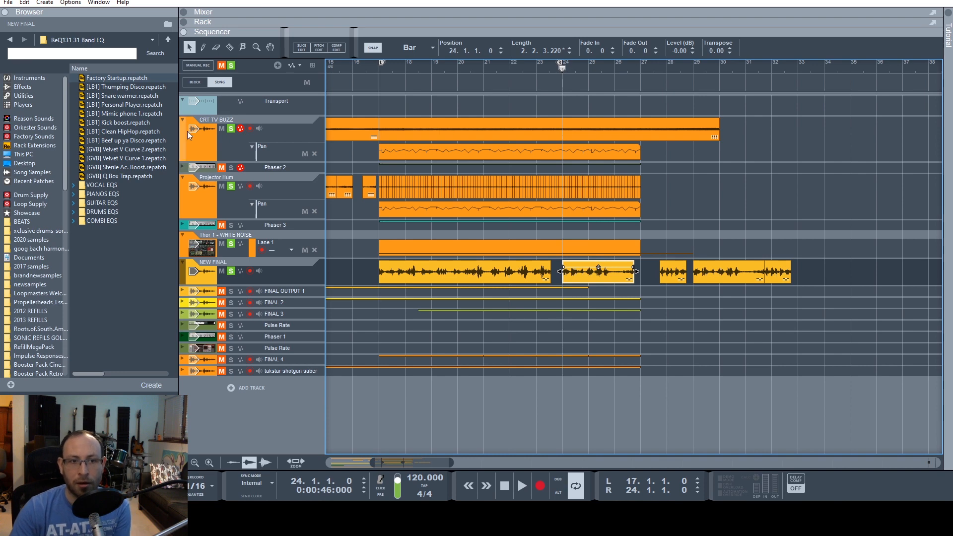
pyautogui.click(231, 129)
pyautogui.click(231, 186)
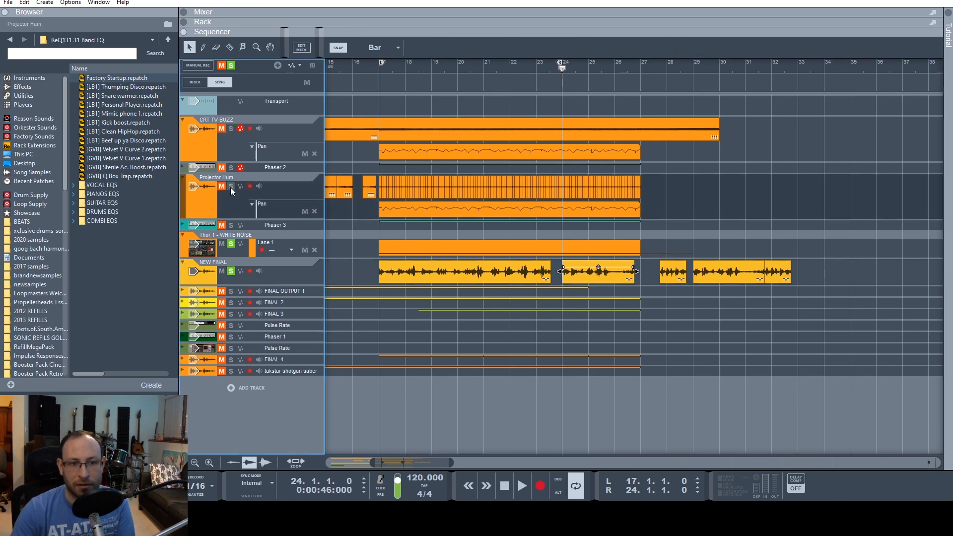
pyautogui.press('space')
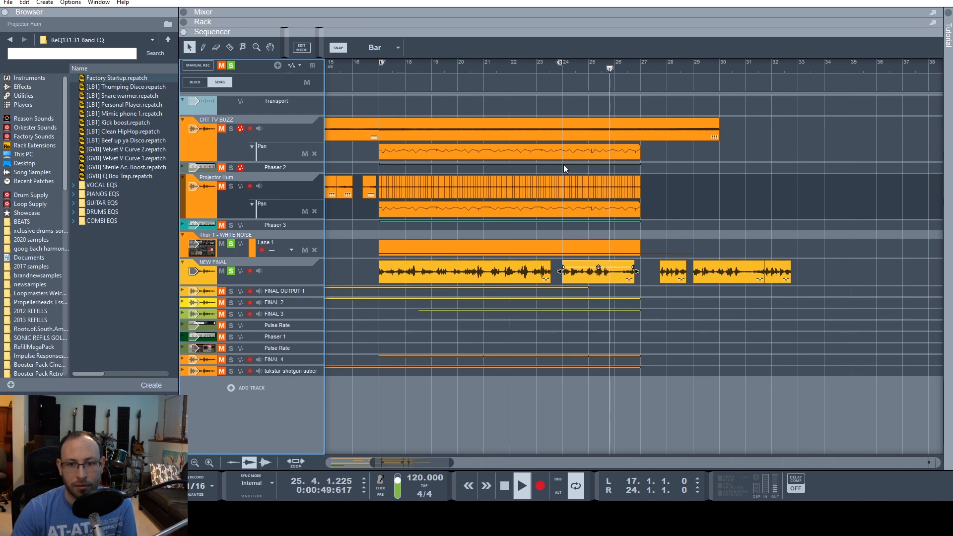
pyautogui.click(562, 68)
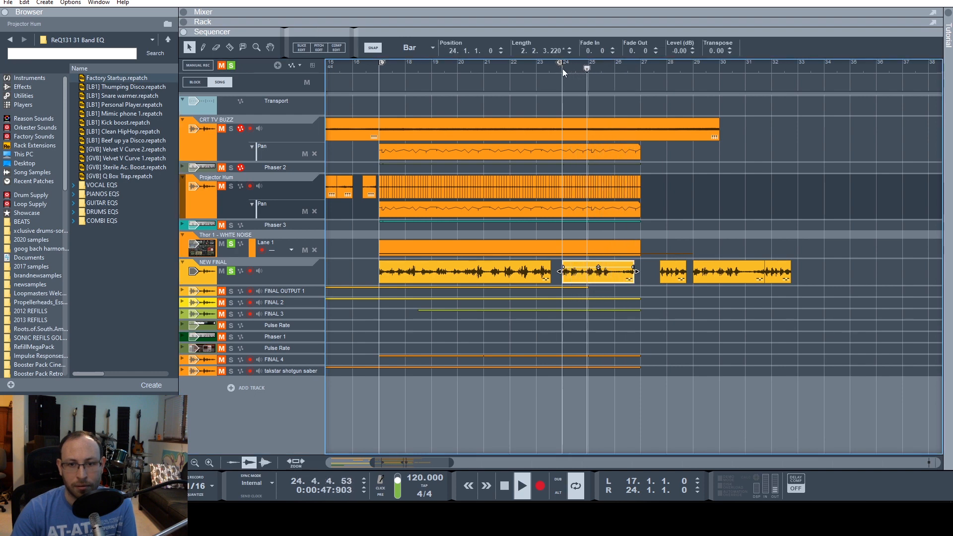
pyautogui.press('space')
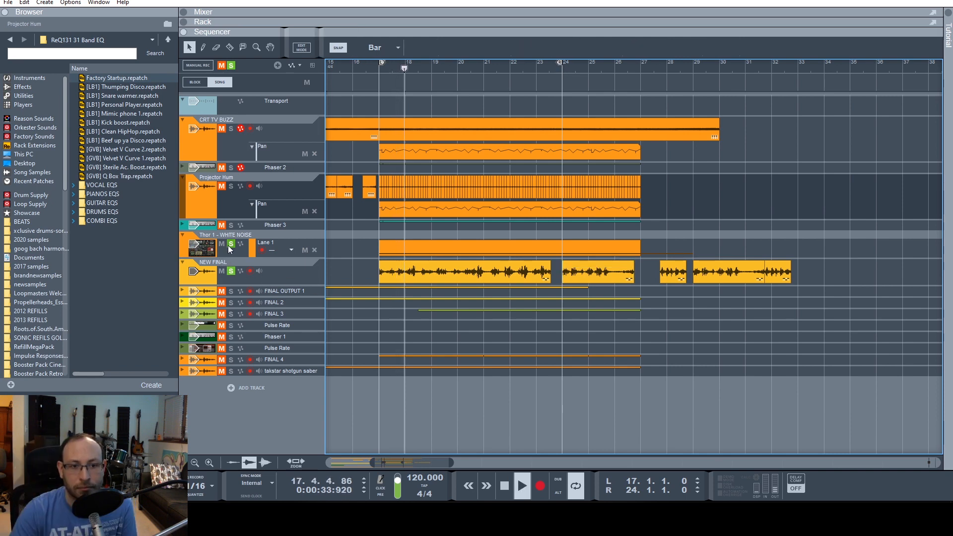
# Turn off solo on NEW FINAL and Thor 1 - WHITE NOISE, and solo CRT TV BUZZ alone.
pyautogui.press('F5')
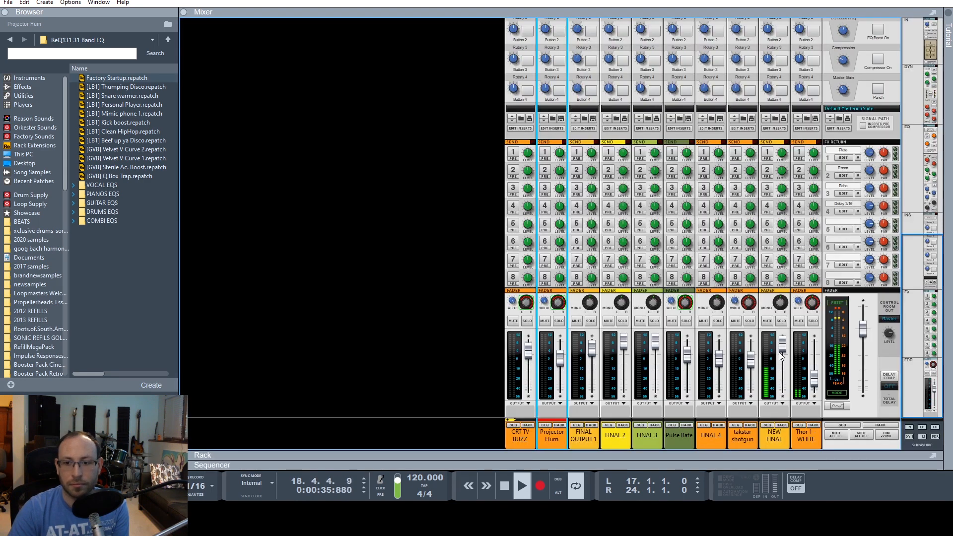
pyautogui.press('F7')
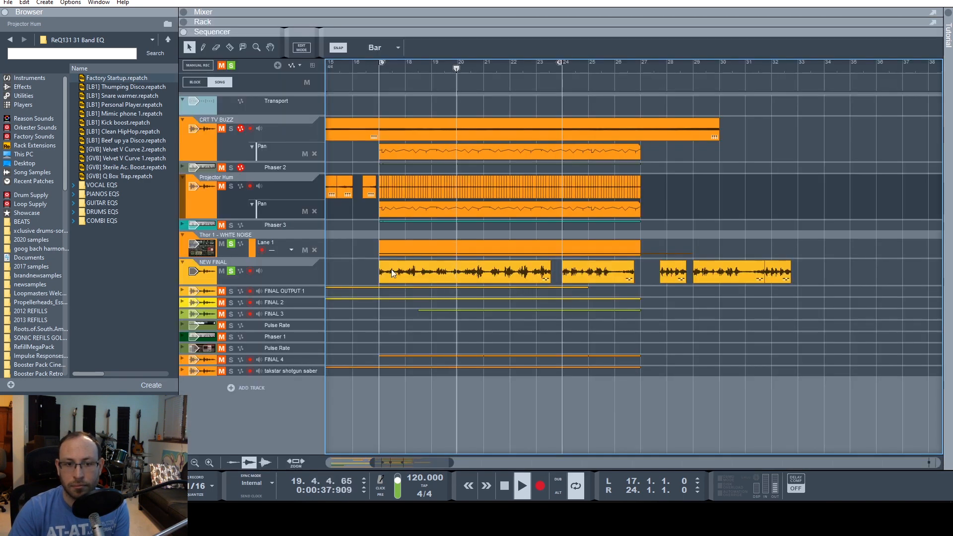
pyautogui.click(232, 272)
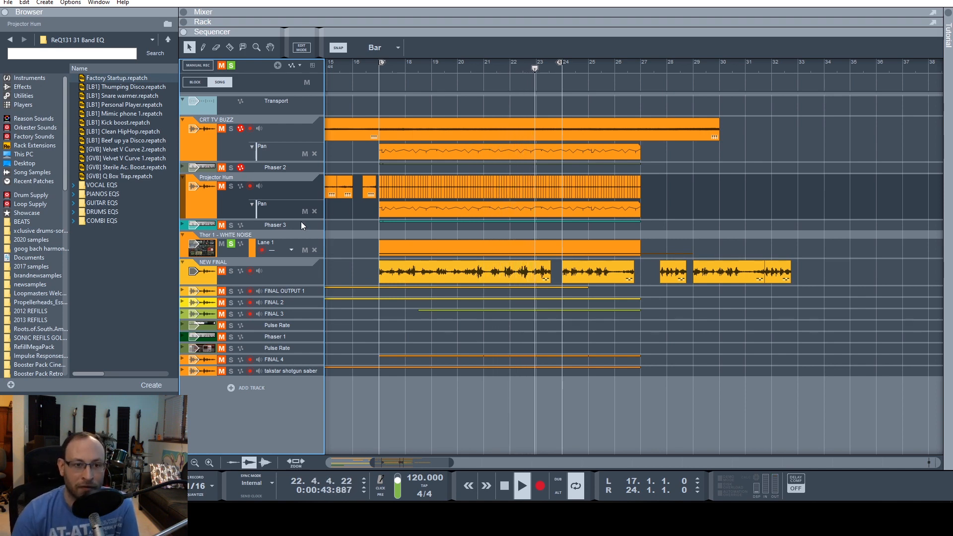
pyautogui.click(231, 243)
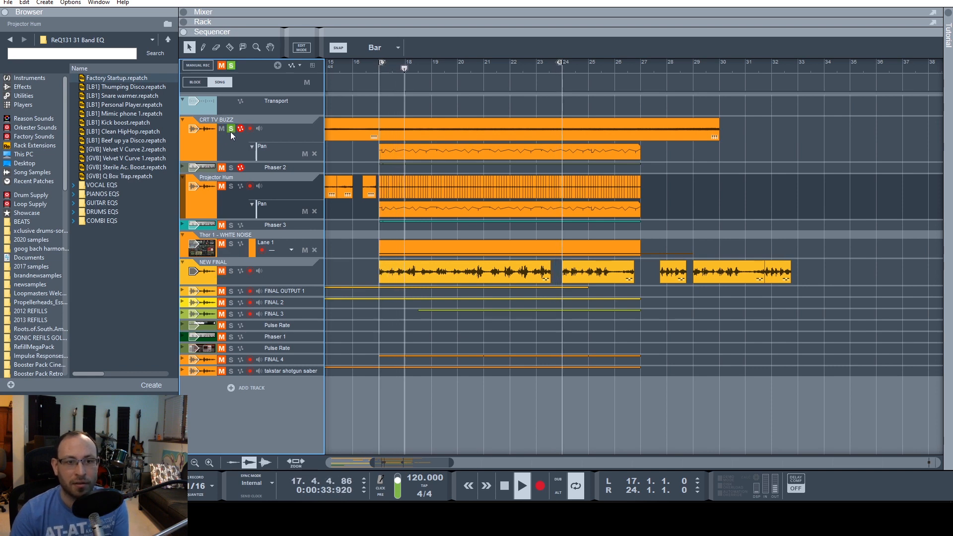
# Raise the CRT TV BUZZ mixer level to about 6.17 dB.
pyautogui.press('F5')
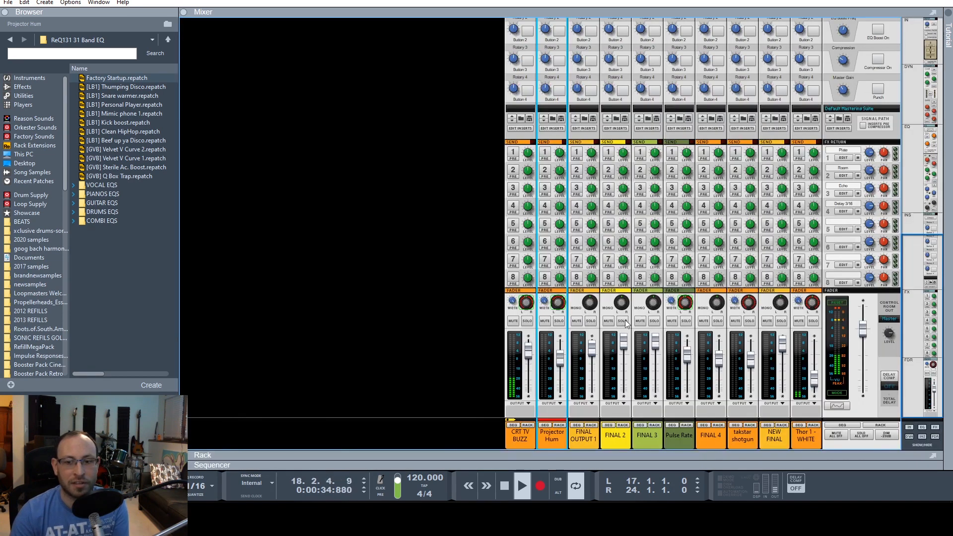
pyautogui.click(529, 354)
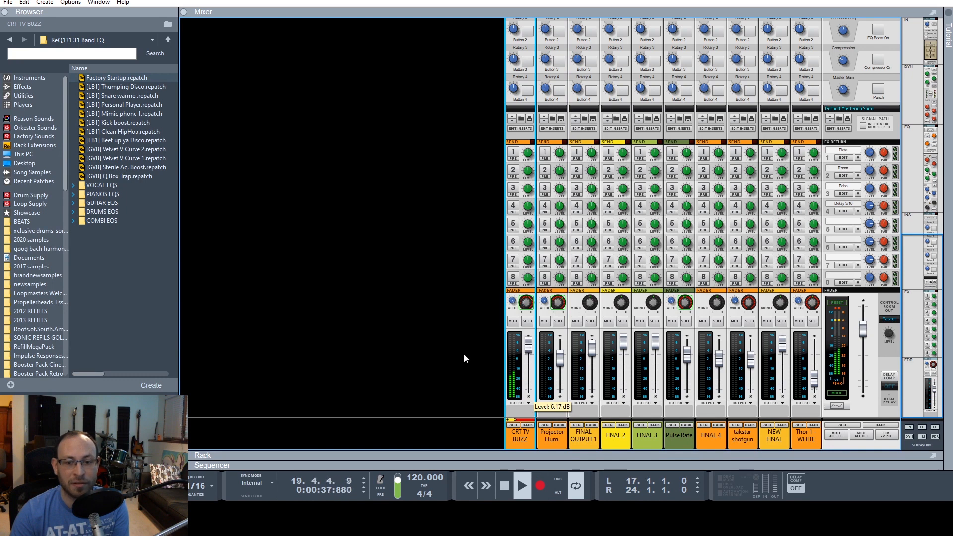
pyautogui.press('F7')
# Open the CRT TV BUZZ pan automation clip inline and move the point in bar 18 to position 18.3.4.234 with value 49.
pyautogui.click(457, 132)
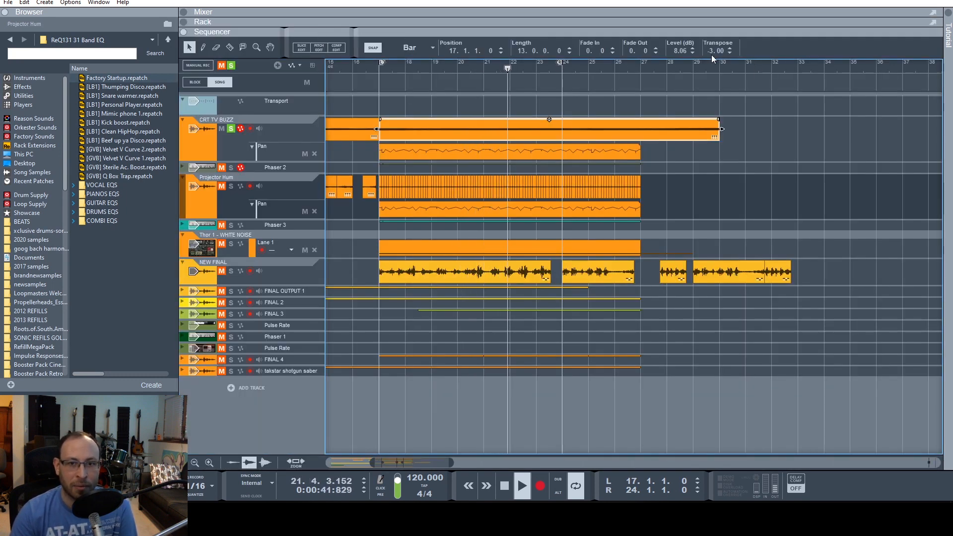
pyautogui.click(420, 156)
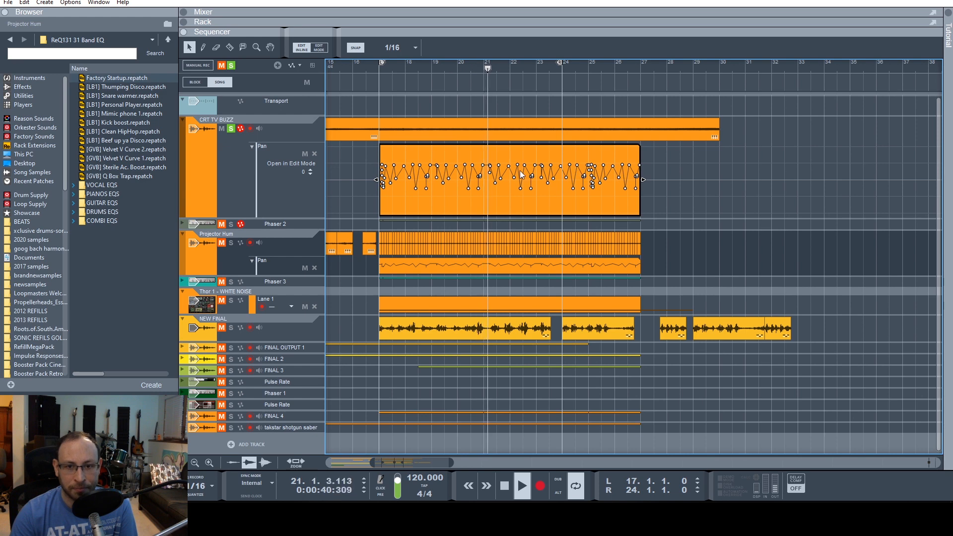
pyautogui.click(420, 165)
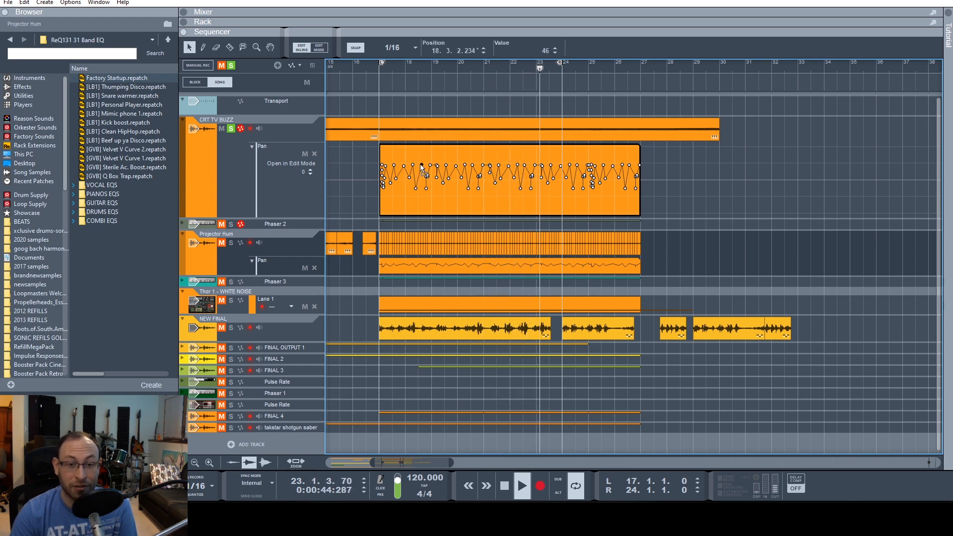
pyautogui.moveTo(421, 166); pyautogui.dragTo(425, 164)
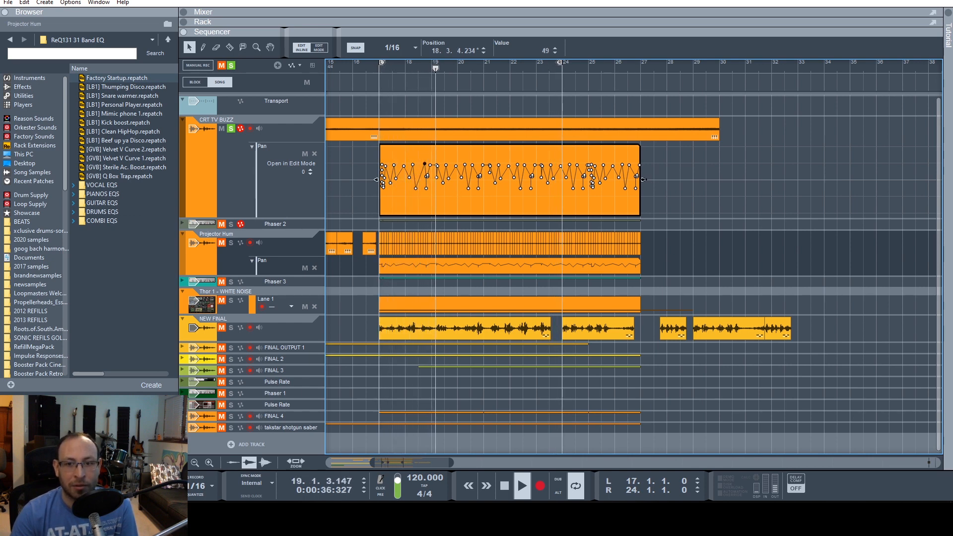
# Try shortening the CRT TV BUZZ pan automation clip to end near bar 18, and undo the change.
pyautogui.moveTo(642, 180); pyautogui.dragTo(406, 182)
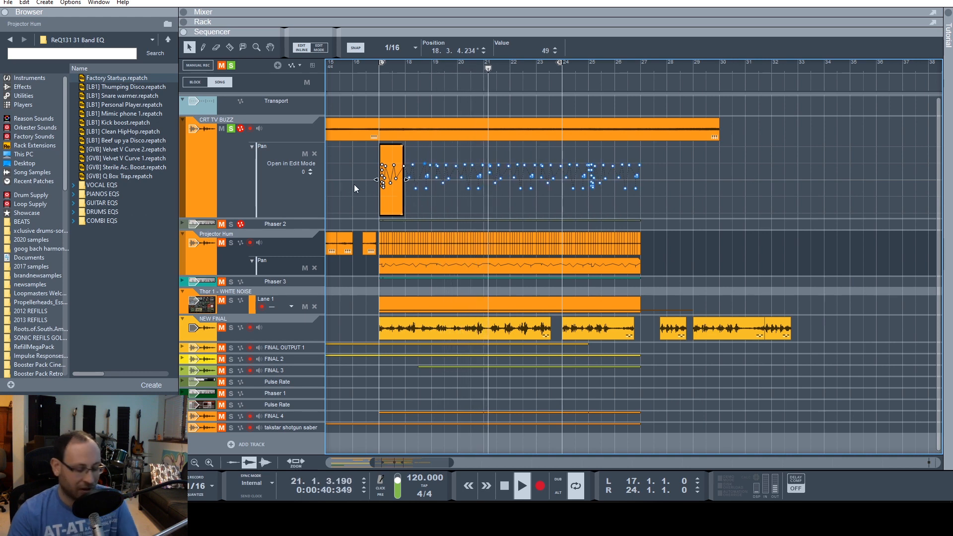
pyautogui.hotkey('ctrl', 'z')
# Open the CRT TV BUZZ audio clip starting at bar 17 for inline editing.
pyautogui.click(496, 136)
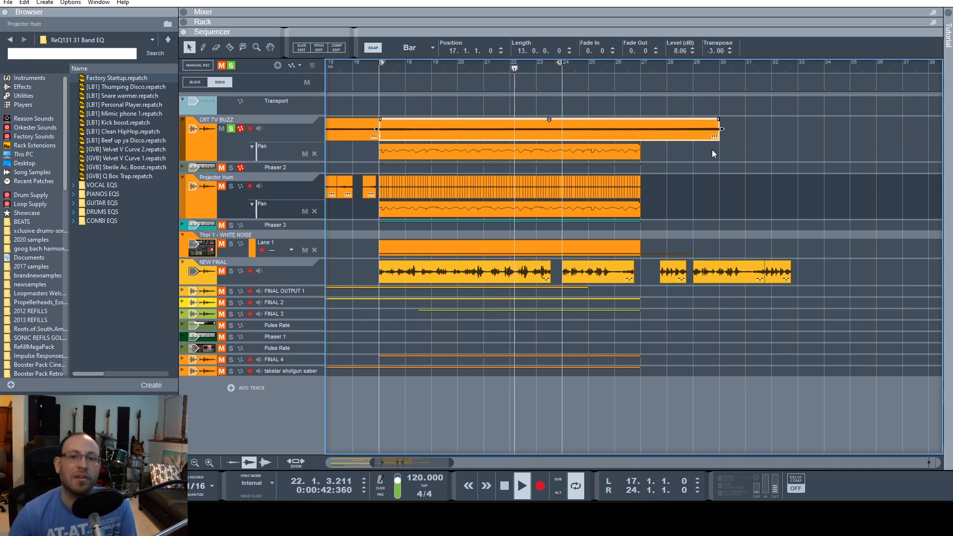
pyautogui.doubleClick(543, 129)
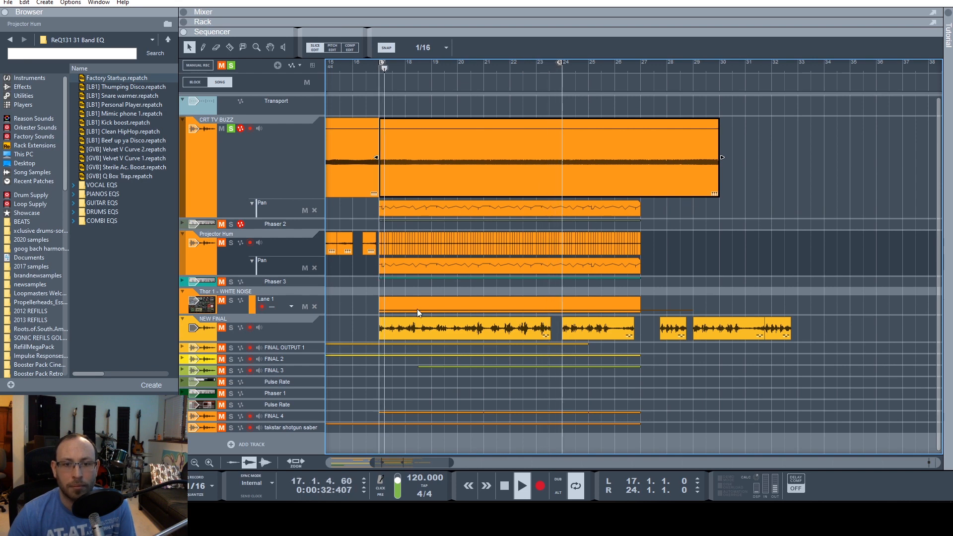
# Close the CRT TV BUZZ inline editor, solo Projector Hum in its place and select the Projector Hum pan automation clip at bar 17.
pyautogui.click(342, 310)
pyautogui.click(231, 128)
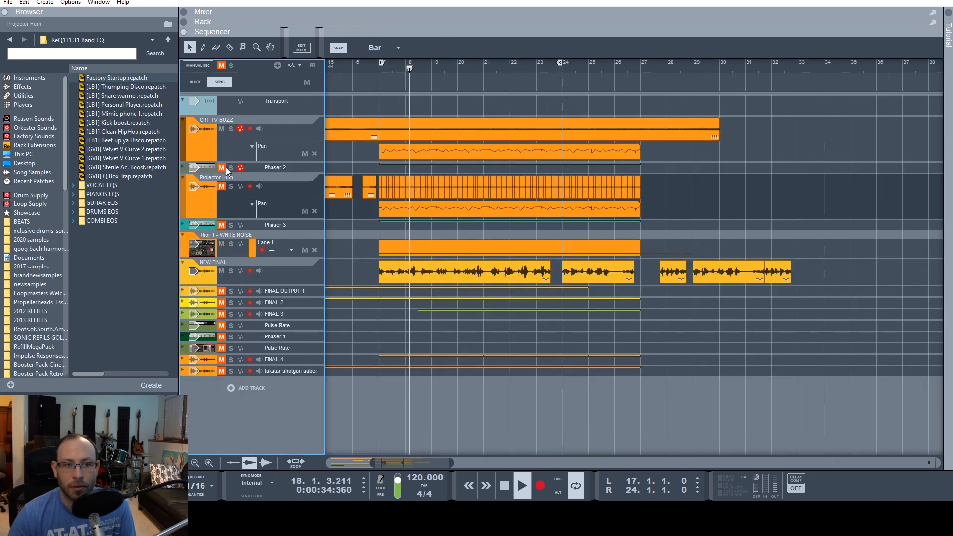
pyautogui.click(231, 187)
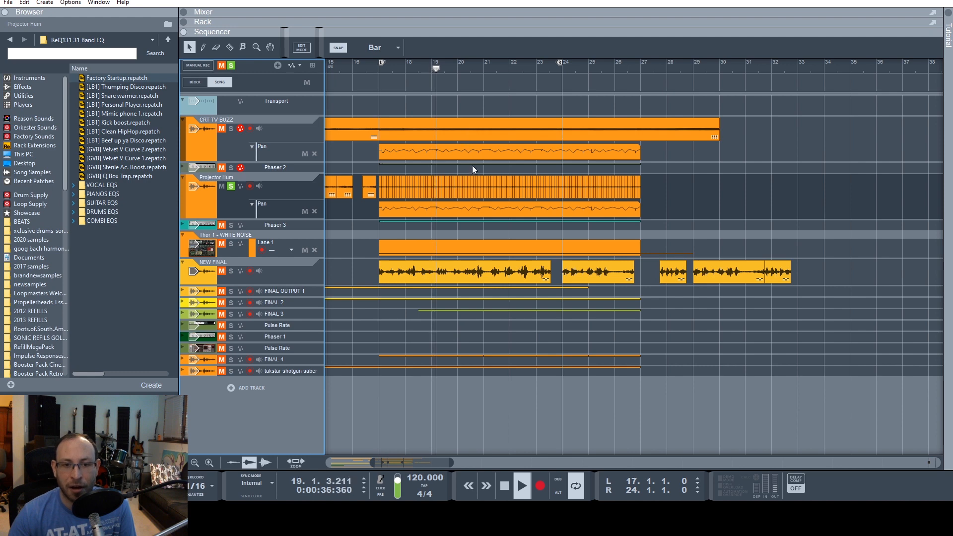
pyautogui.moveTo(450, 464); pyautogui.dragTo(377, 462)
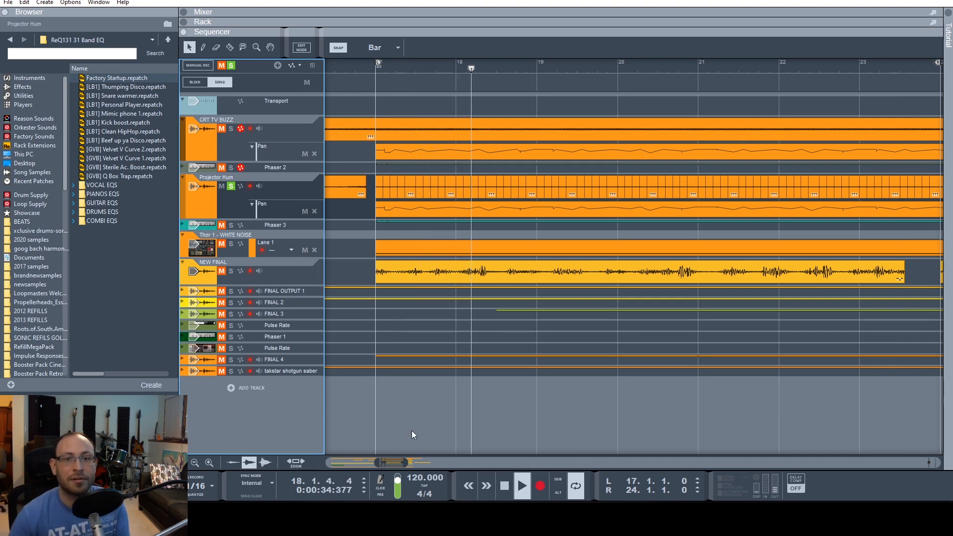
pyautogui.click(409, 212)
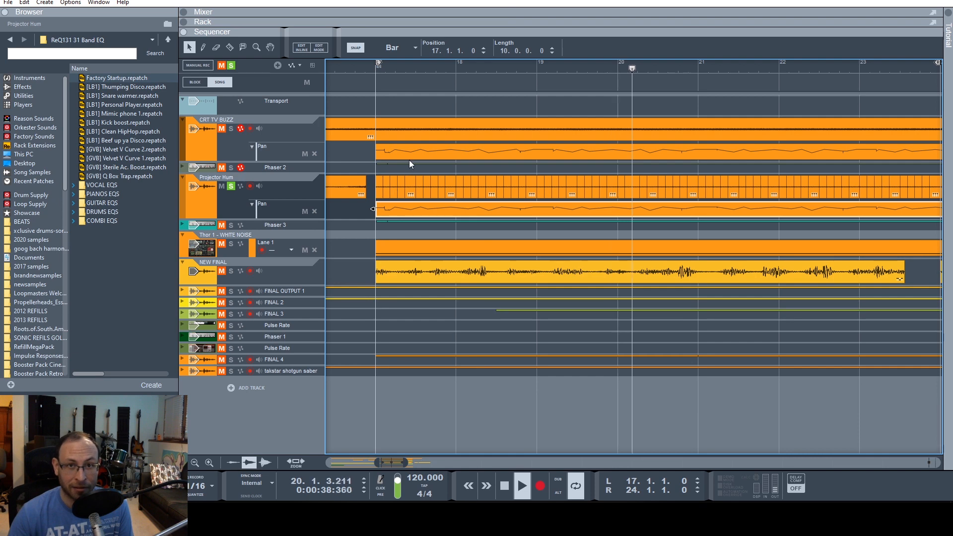
pyautogui.moveTo(403, 463); pyautogui.dragTo(430, 462)
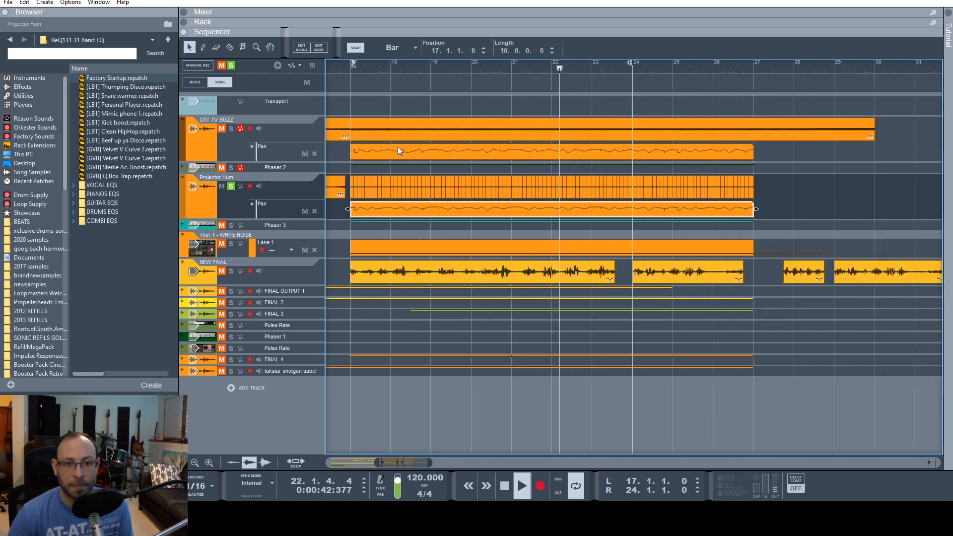
# Solo the CRT TV BUZZ and Thor 1 - WHITE NOISE tracks as well, and show the Thor synthesizer in the rack.
pyautogui.click(230, 128)
pyautogui.click(231, 243)
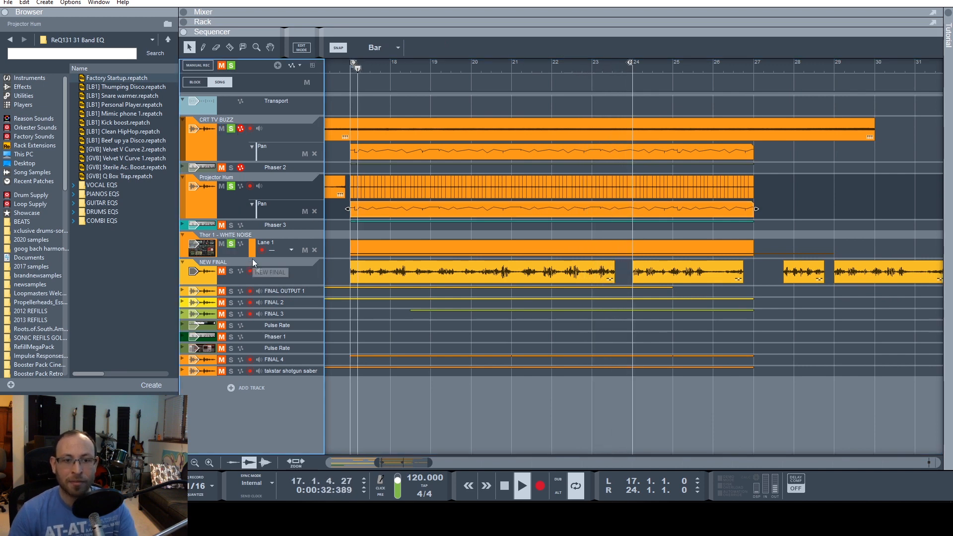
pyautogui.doubleClick(206, 242)
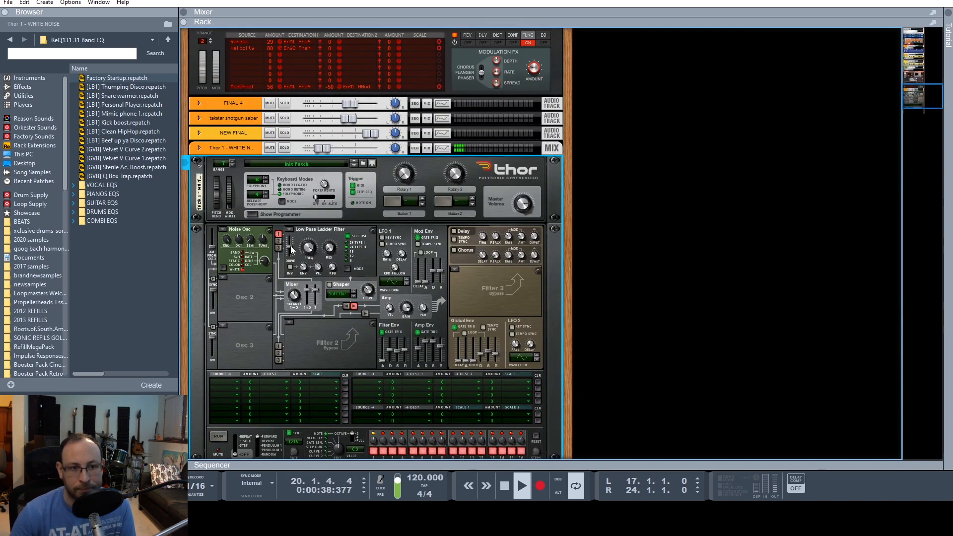
# Look up the Thor Polysonic Synthesizer among the Reason instrument devices and show the white noise Thor's programmer again.
pyautogui.click(256, 215)
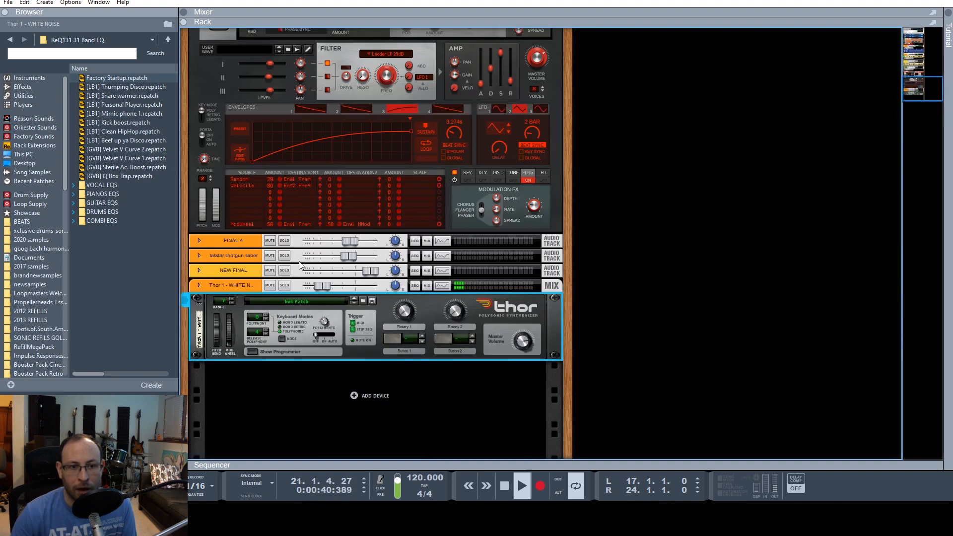
pyautogui.rightClick(311, 382)
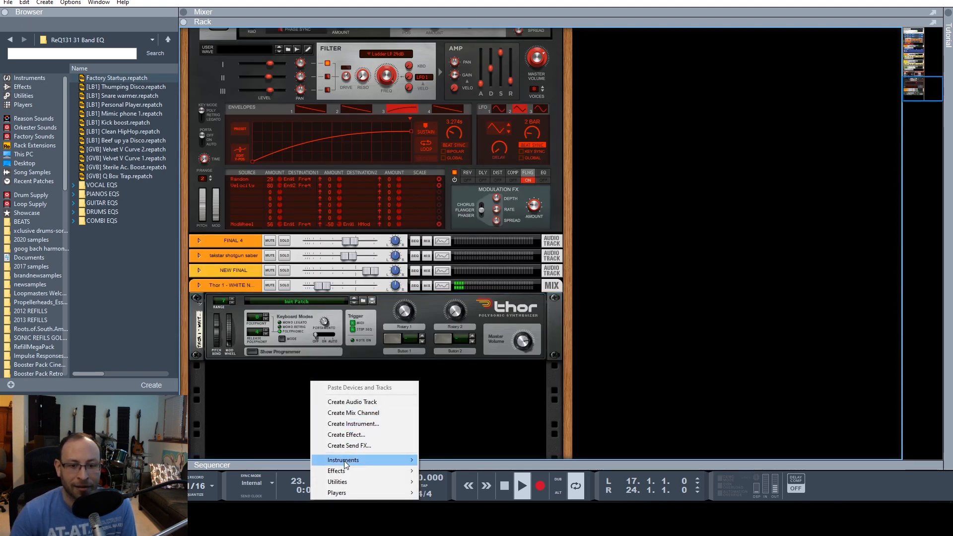
pyautogui.moveTo(344, 461)
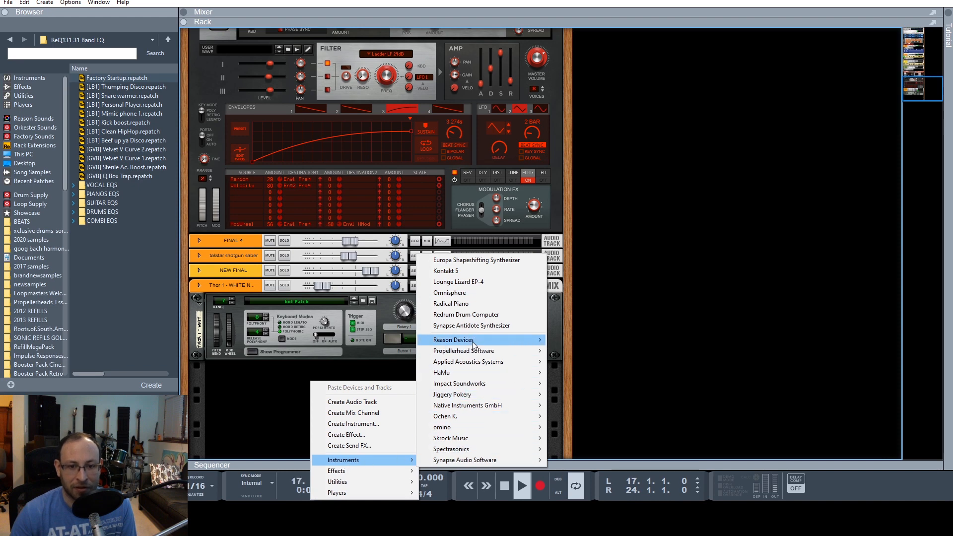
pyautogui.moveTo(473, 342)
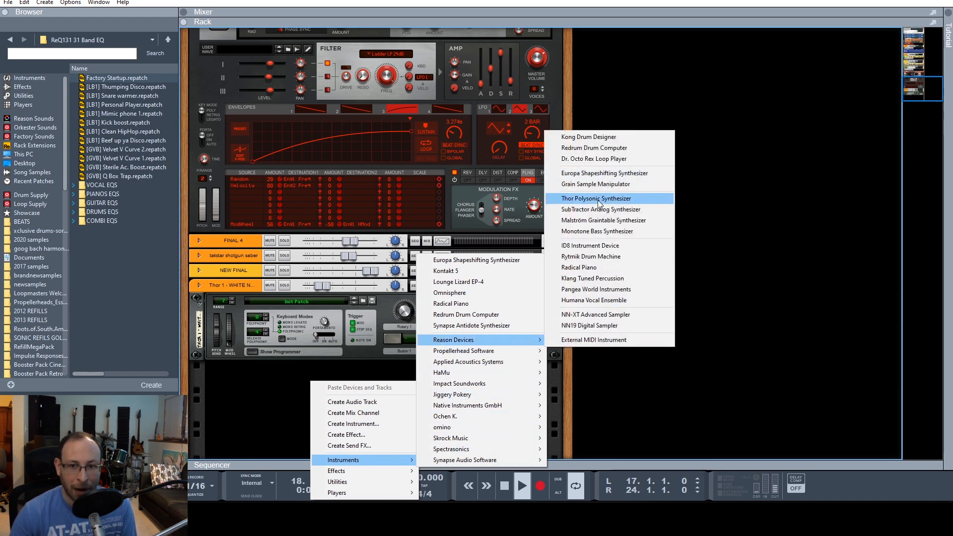
pyautogui.click(266, 402)
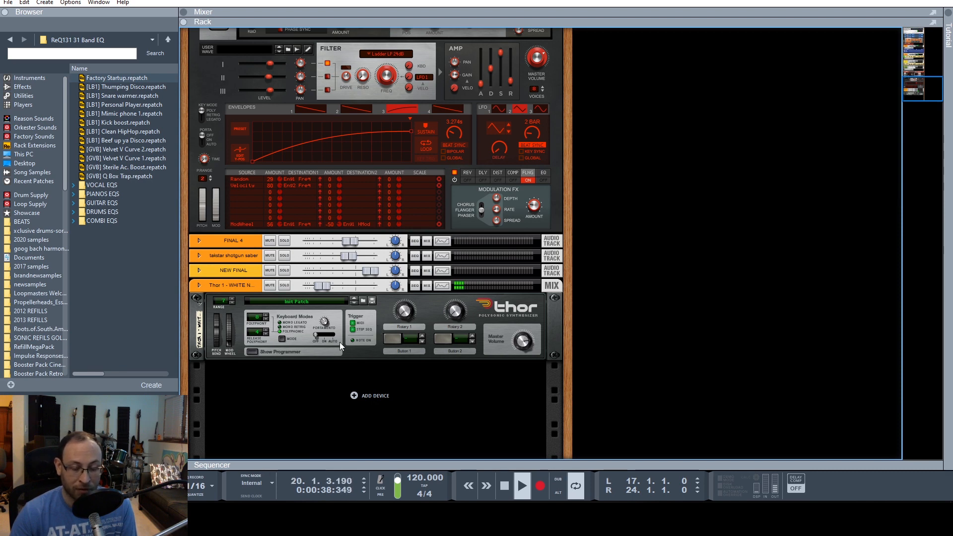
pyautogui.click(252, 350)
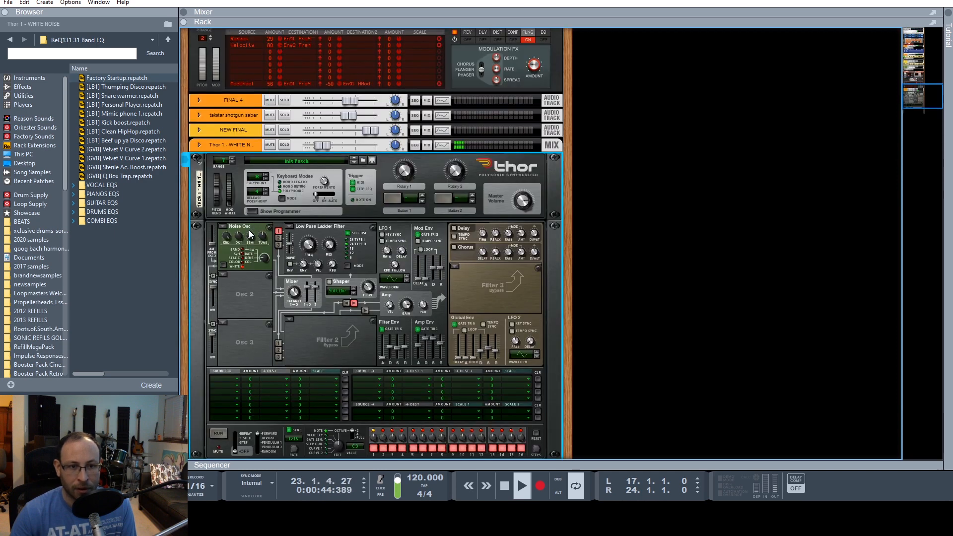
# Try Analog as the first oscillator type of the white noise Thor and switch it back to Noise.
pyautogui.click(224, 228)
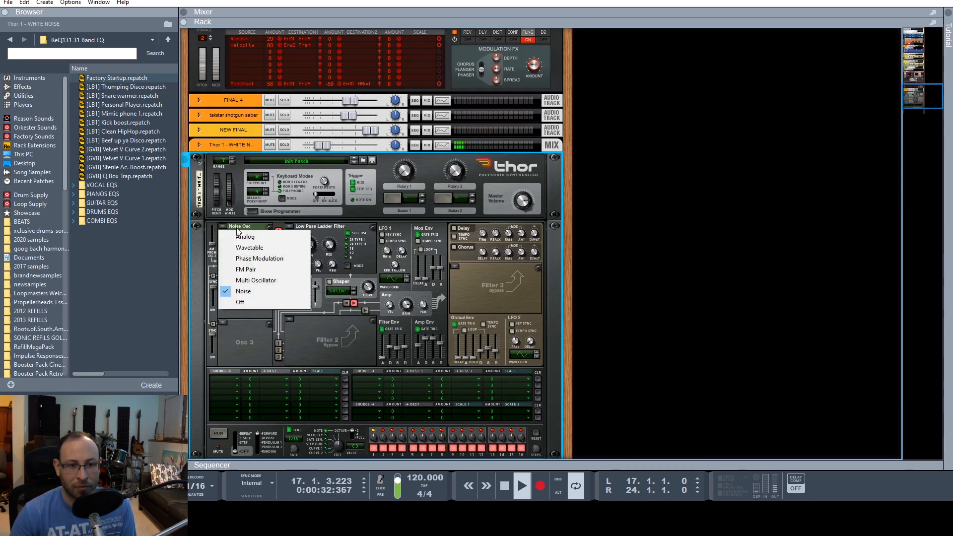
pyautogui.click(241, 237)
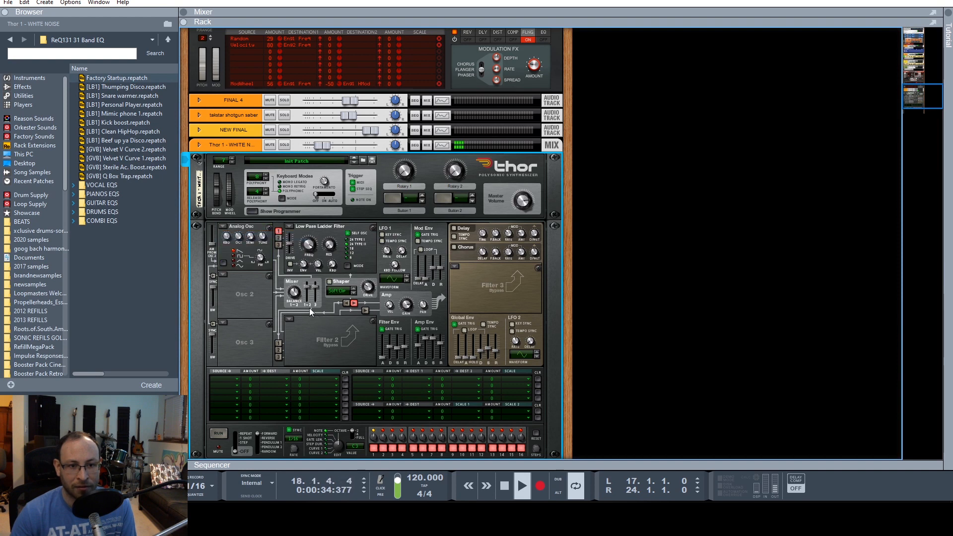
pyautogui.click(223, 228)
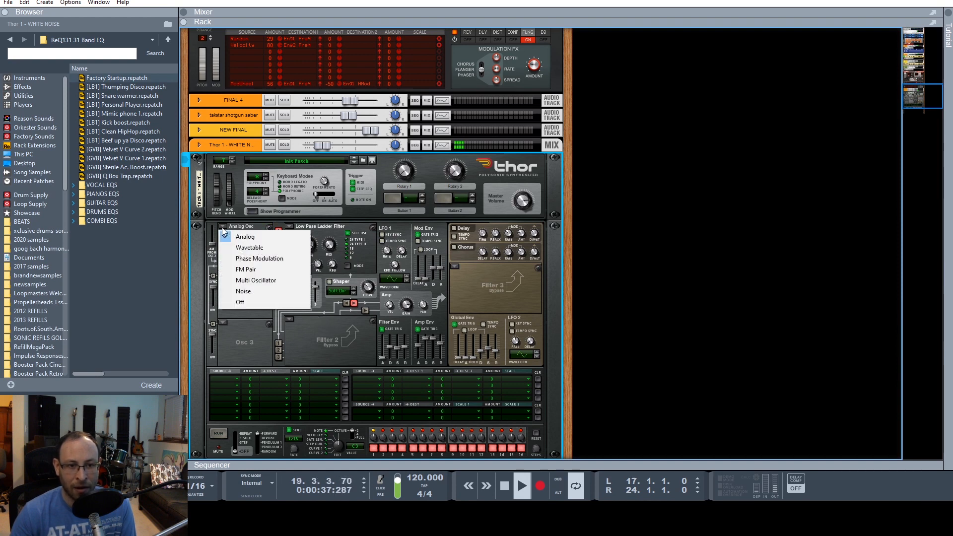
pyautogui.click(257, 292)
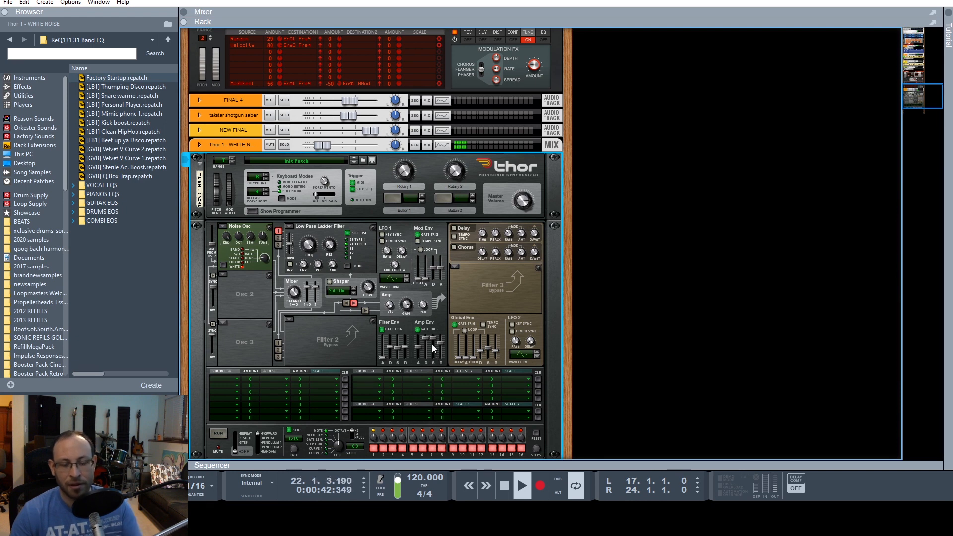
# Leave the Thor 1 - WHITE NOISE clip's note editor and replay the arrangement from bar 17.
pyautogui.press('space')
pyautogui.press('F7')
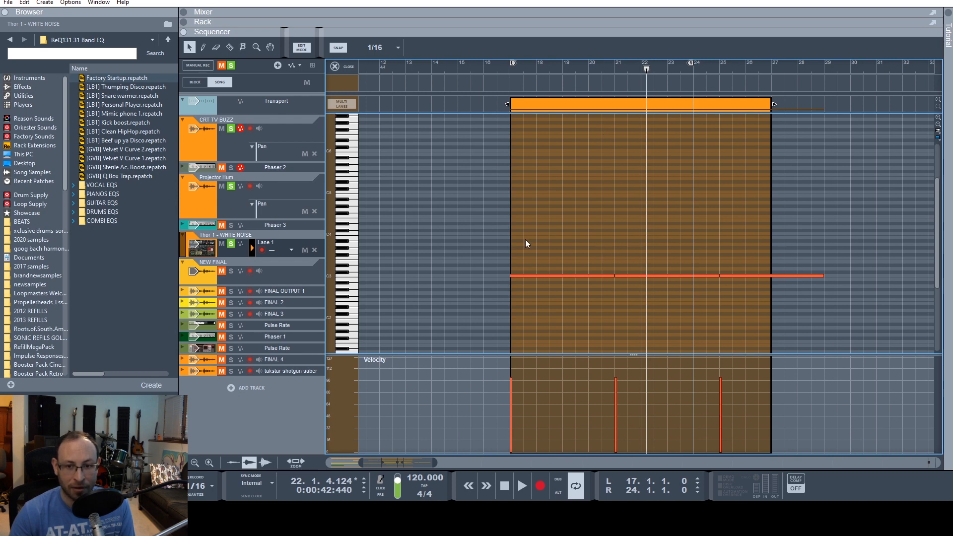
pyautogui.hotkey('ctrl', 'e')
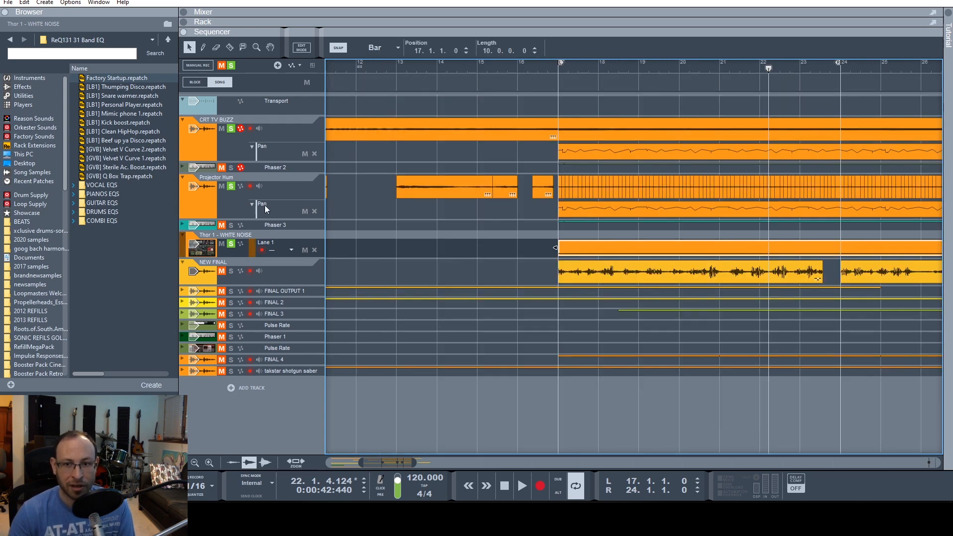
pyautogui.press('space')
pyautogui.click(561, 69)
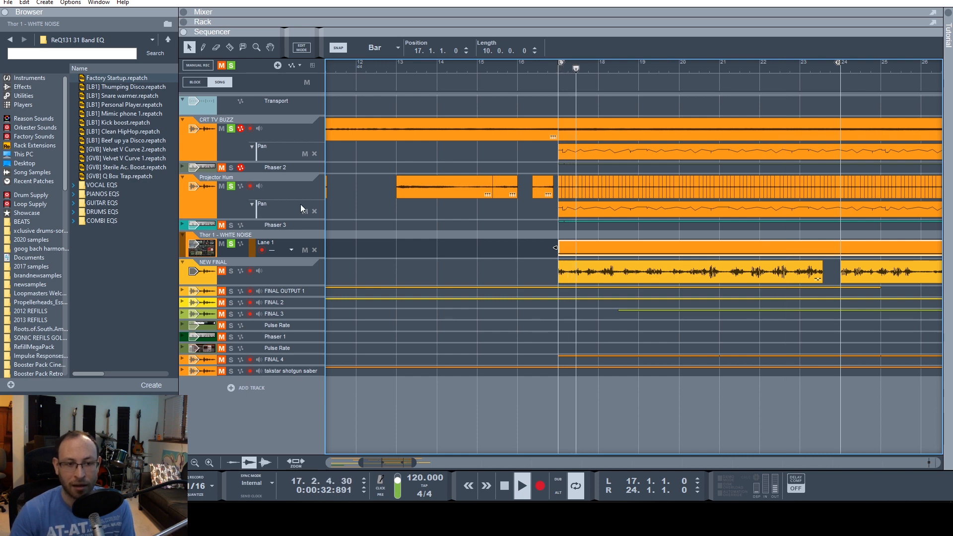
# Clear the solos on CRT TV BUZZ, Projector Hum and white noise, and select the NEW FINAL channel in the mixer.
pyautogui.click(231, 128)
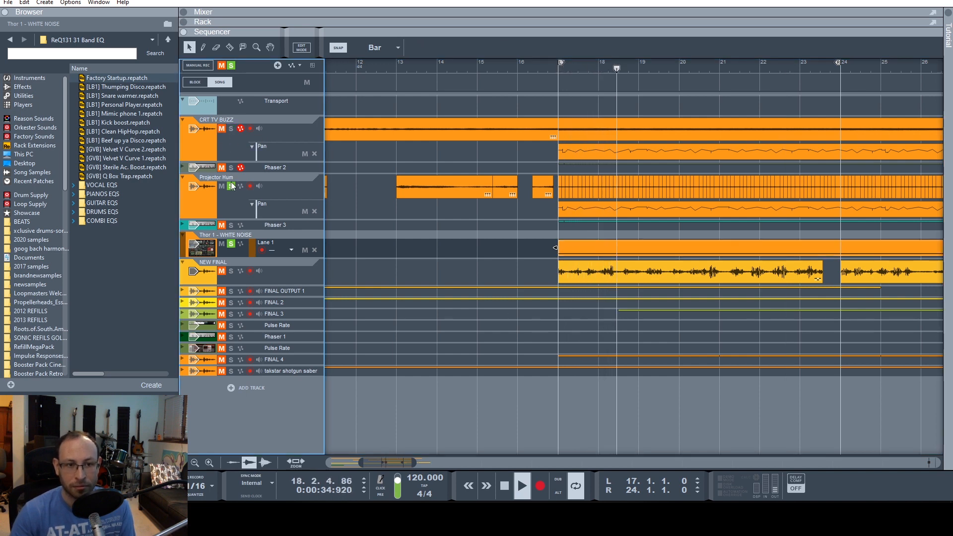
pyautogui.press('F5')
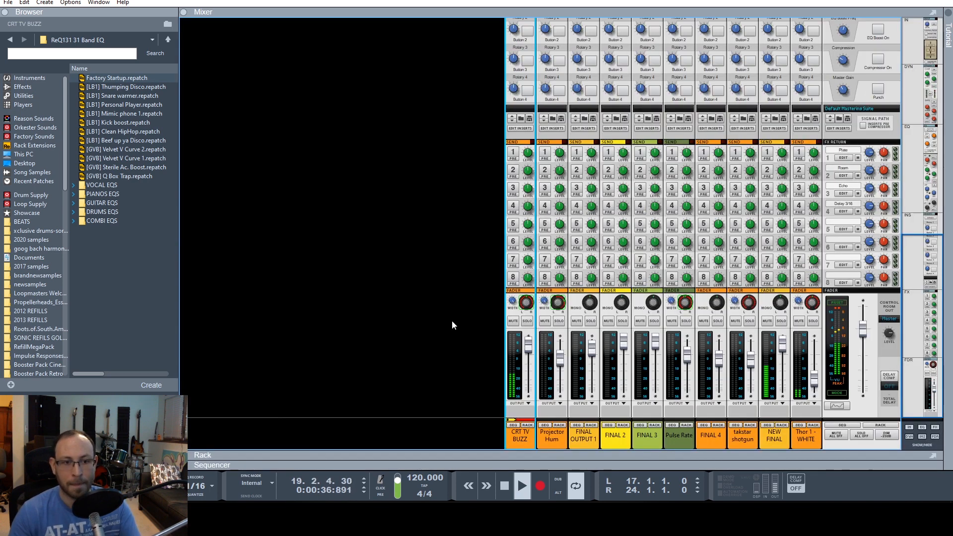
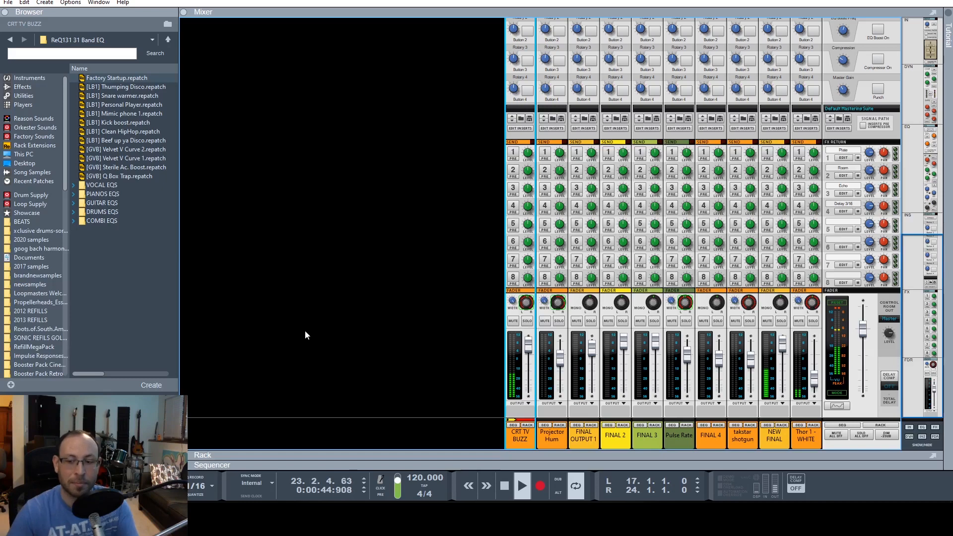
pyautogui.press('F7')
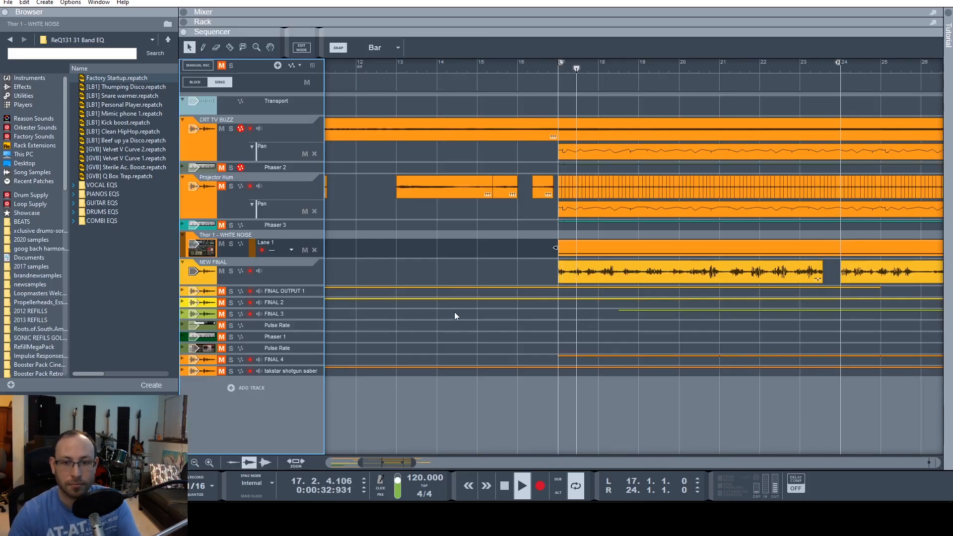
pyautogui.press('F5')
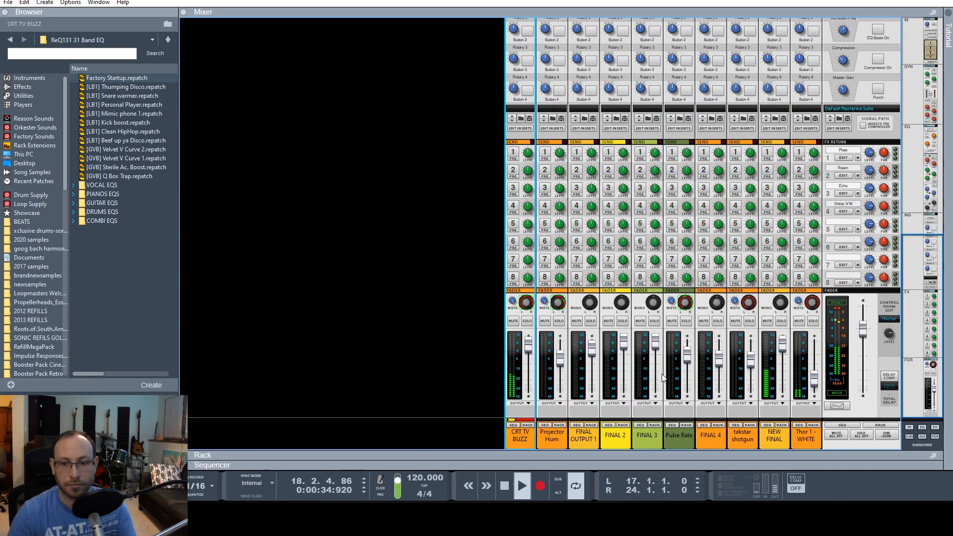
pyautogui.click(782, 342)
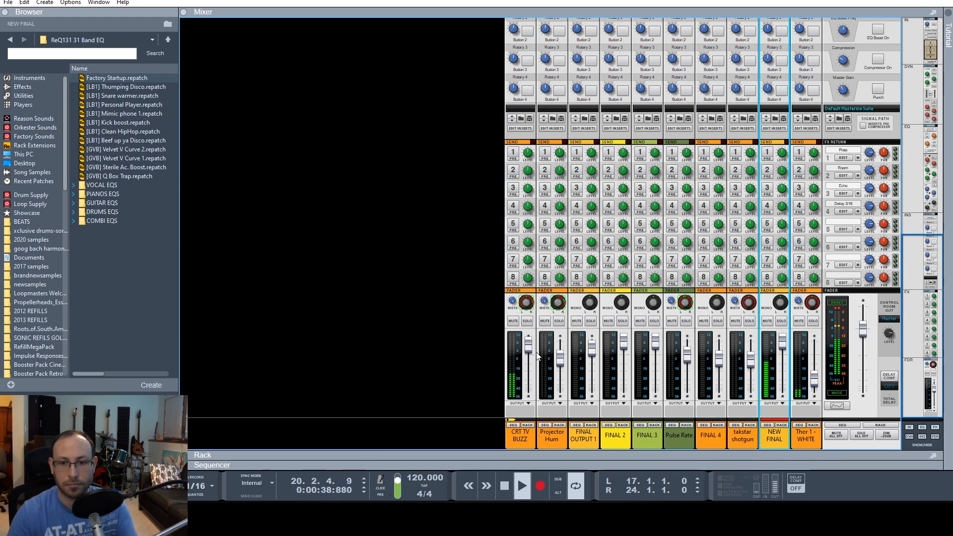
# Make sure Projector Hum is unmuted, set its mixer level to 0.91 dB and set the NEW FINAL level to 8.06 dB.
pyautogui.press('F6')
pyautogui.press('F7')
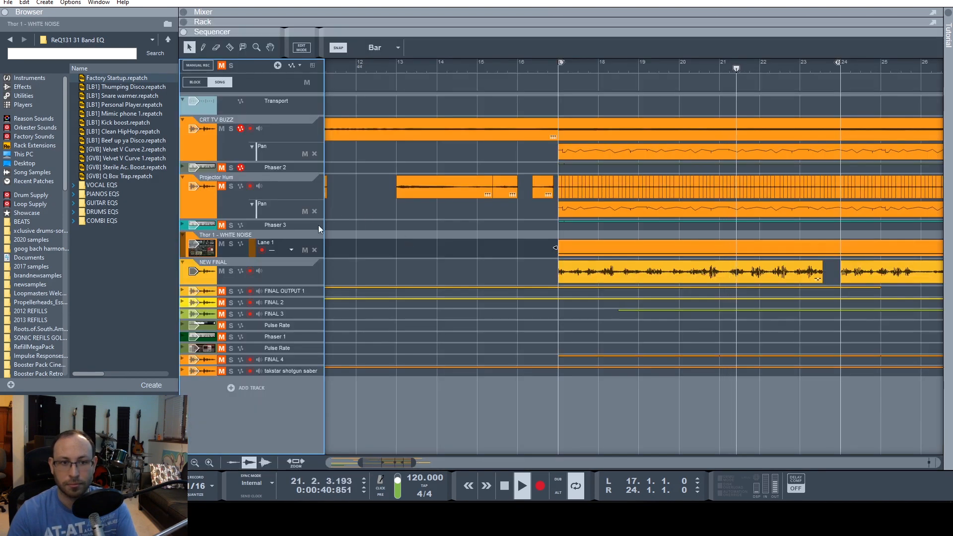
pyautogui.click(222, 187)
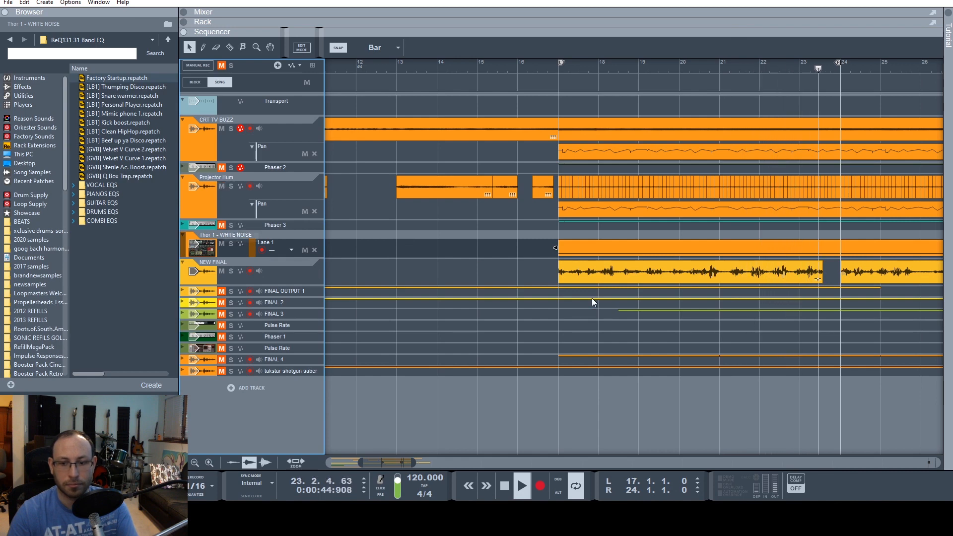
pyautogui.press('F5')
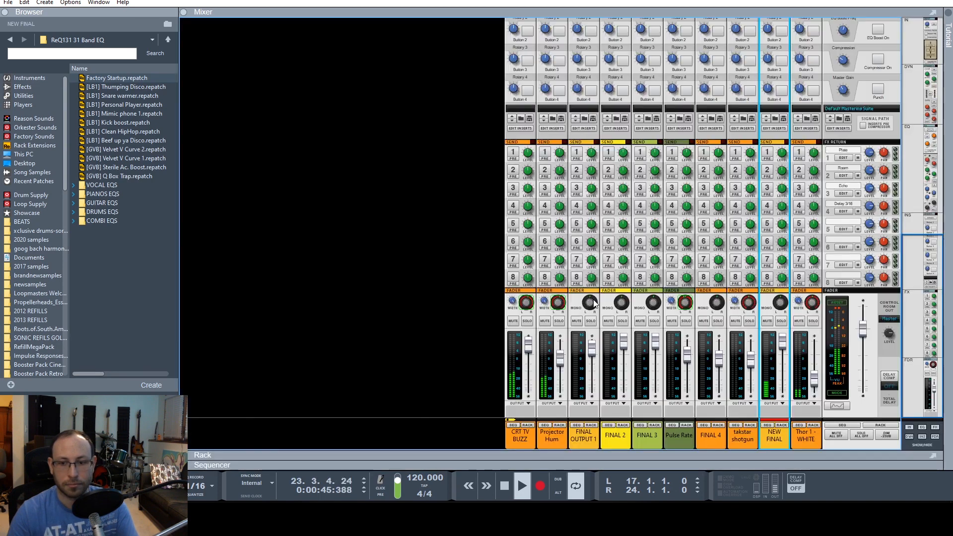
pyautogui.click(561, 362)
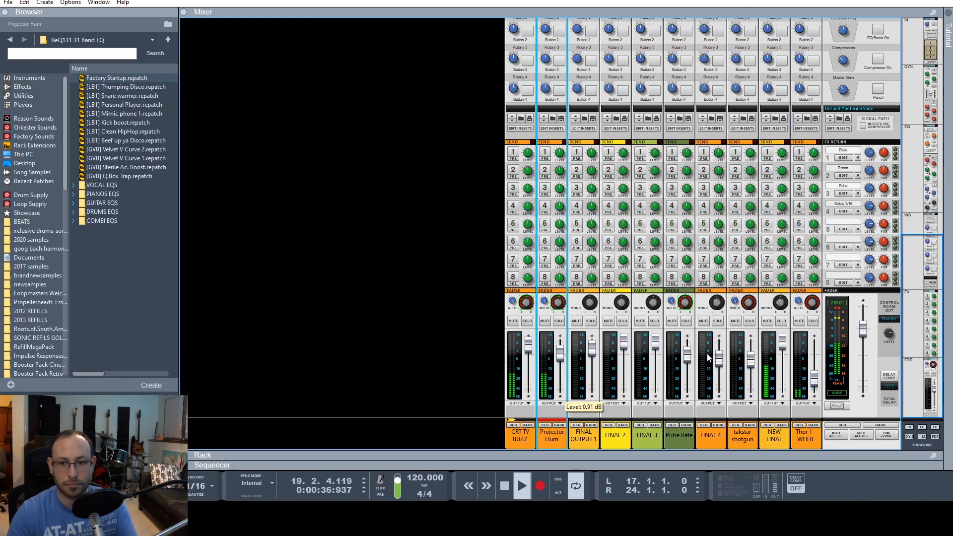
pyautogui.click(783, 343)
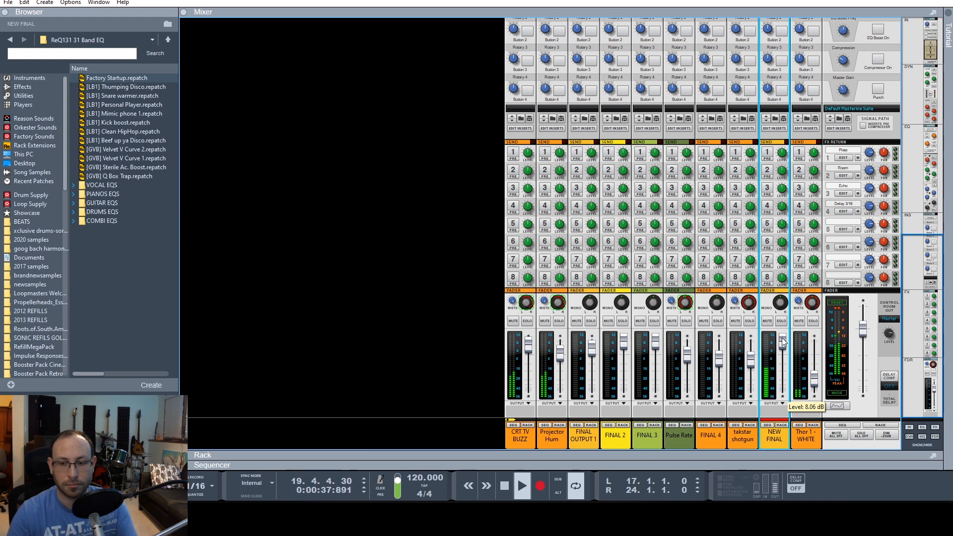
# Replay the mix from bar 17 and show the mixer together with the rack at the Projector Hum devices.
pyautogui.click(559, 425)
pyautogui.press('F7')
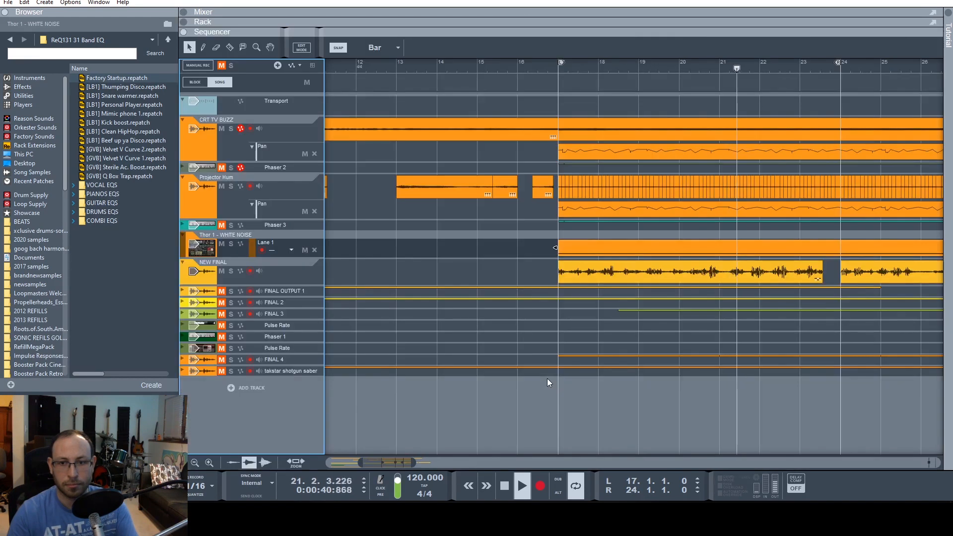
pyautogui.click(558, 70)
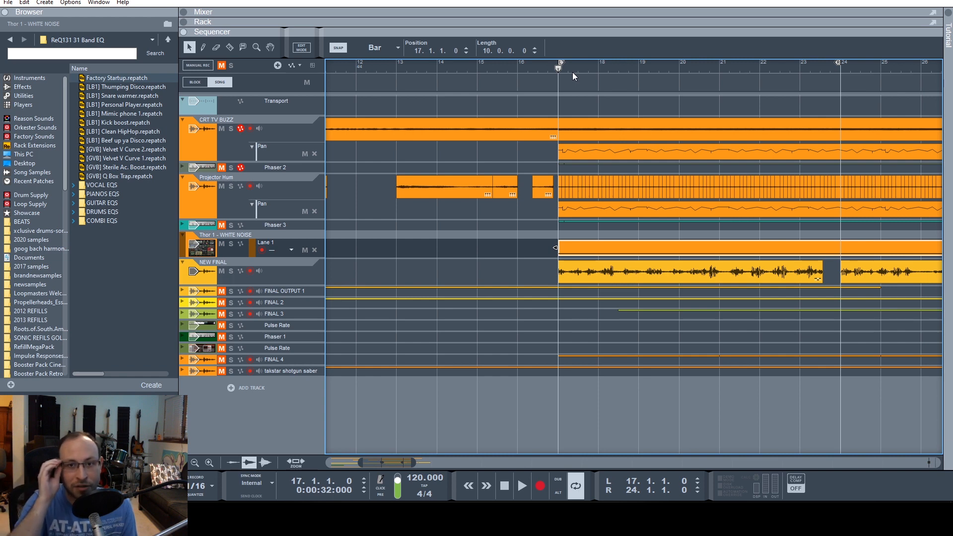
pyautogui.press('space')
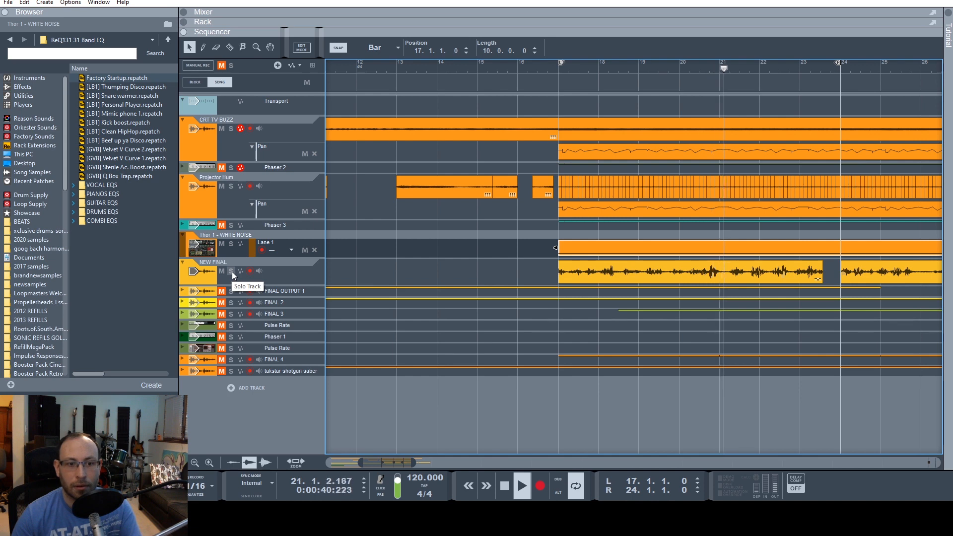
pyautogui.hotkey('F5', 'F6')
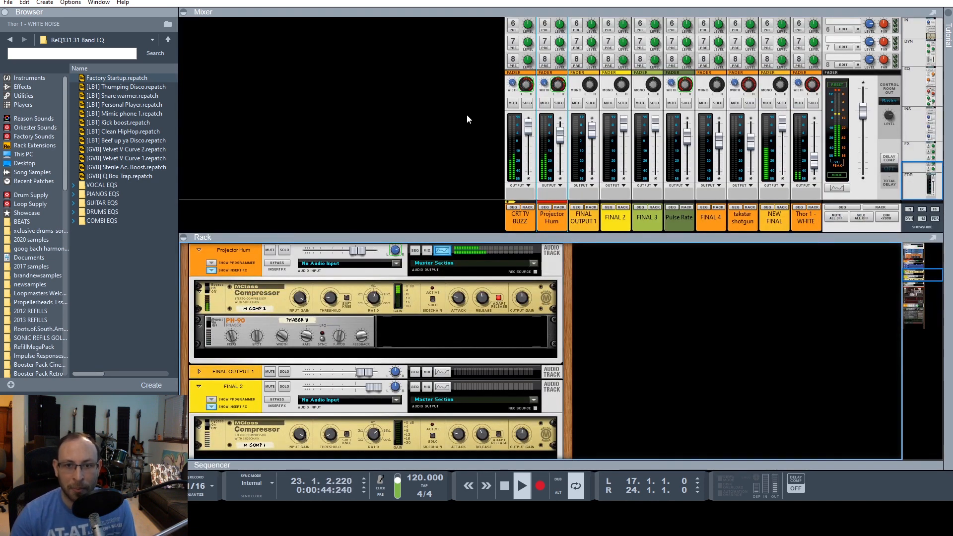
# Audition NEW FINAL soloed in the mixer, and extend the loop's end to bar 27 in the sequencer.
pyautogui.click(781, 103)
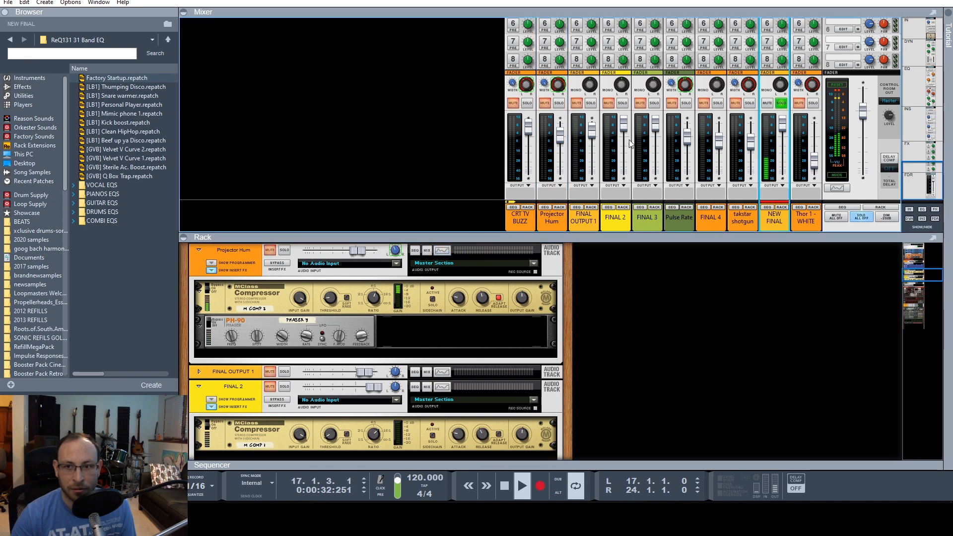
pyautogui.press('F7')
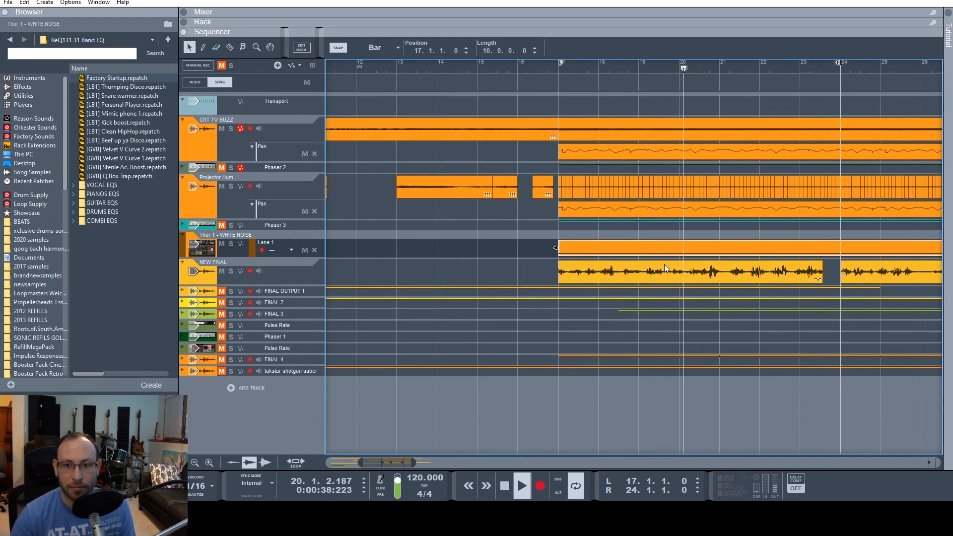
pyautogui.moveTo(406, 463); pyautogui.dragTo(421, 466)
pyautogui.moveTo(659, 66); pyautogui.dragTo(780, 66)
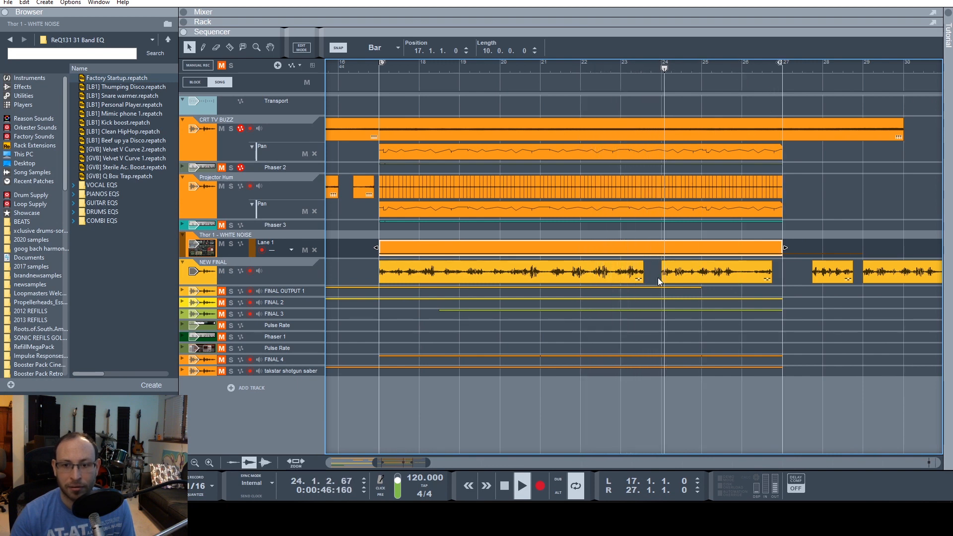
# Set the level of the NEW FINAL clip starting at bar 24 to 3.95 dB and replay it from there.
pyautogui.click(692, 274)
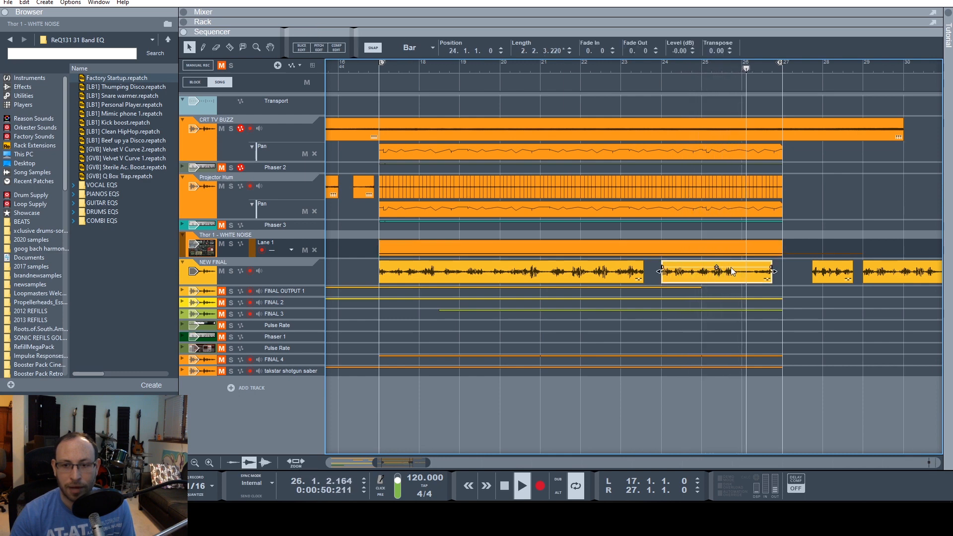
pyautogui.click(656, 63)
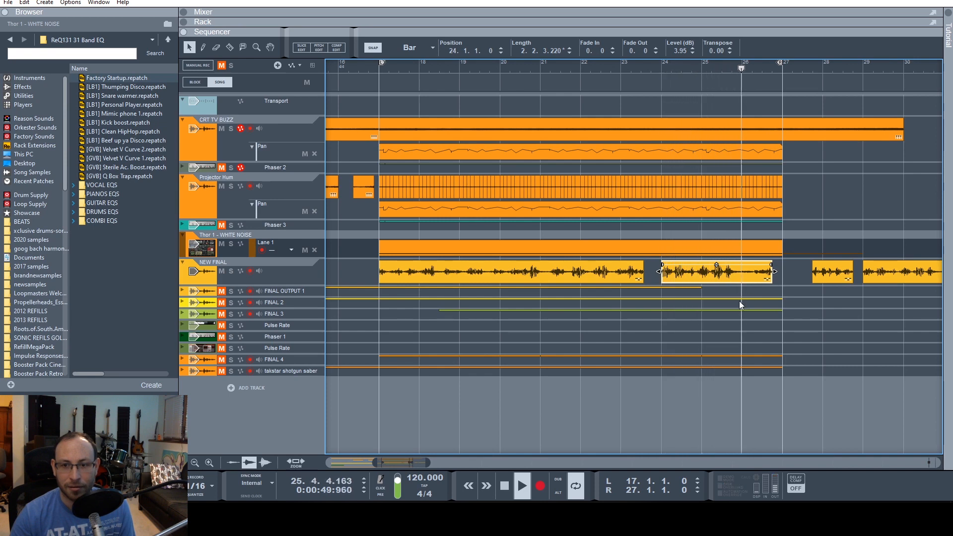
pyautogui.click(656, 63)
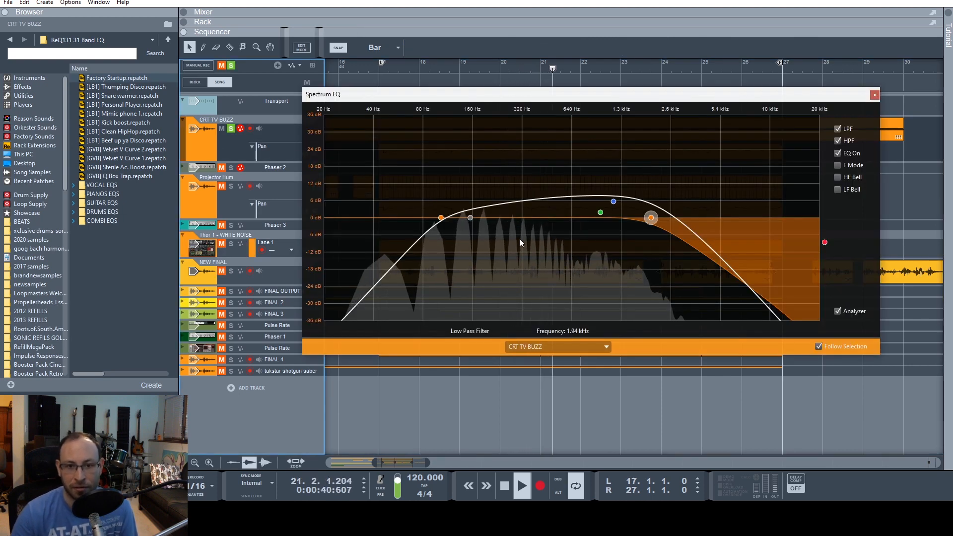
# Examine the high-pass filter and the low-mid and high-mid bands of the soloed CRT TV BUZZ channel in Spectrum EQ.
pyautogui.click(441, 217)
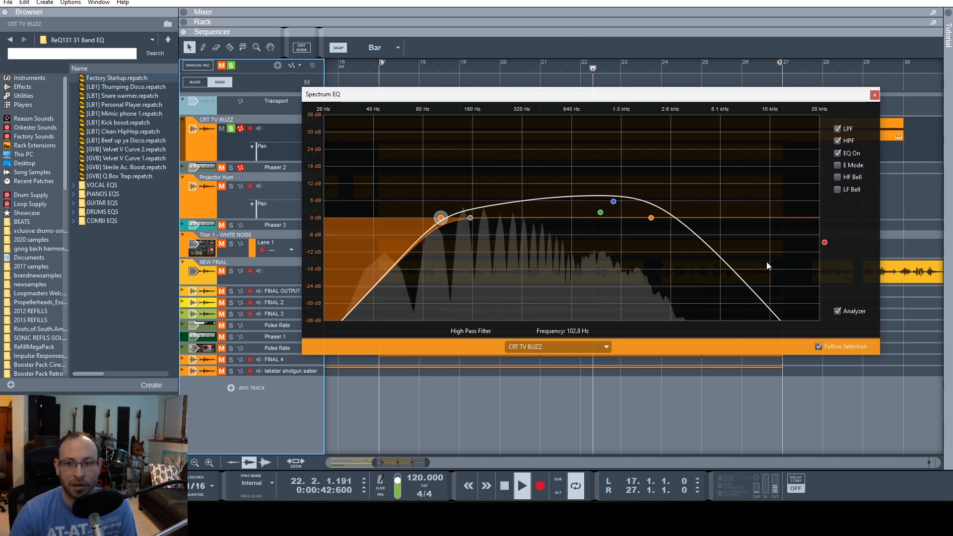
pyautogui.click(613, 202)
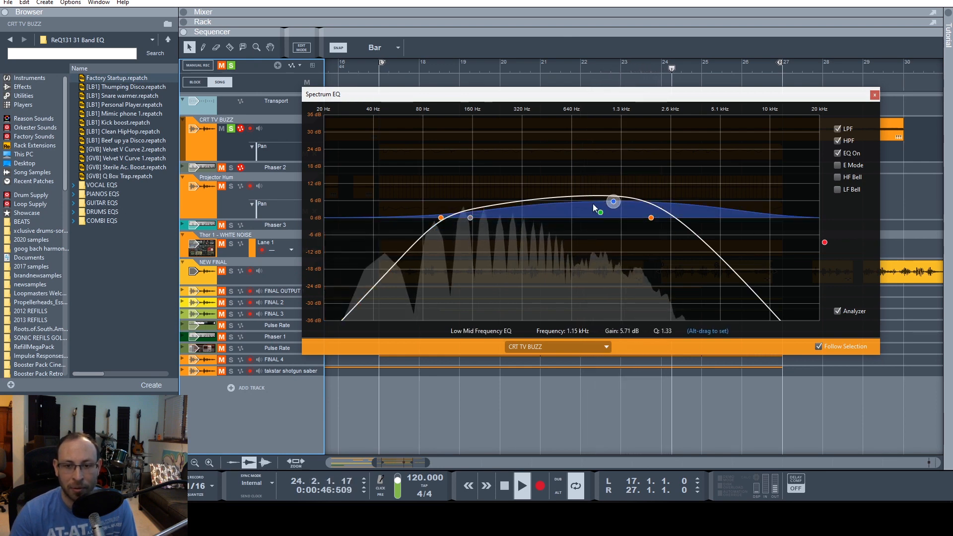
pyautogui.click(600, 212)
pyautogui.click(613, 202)
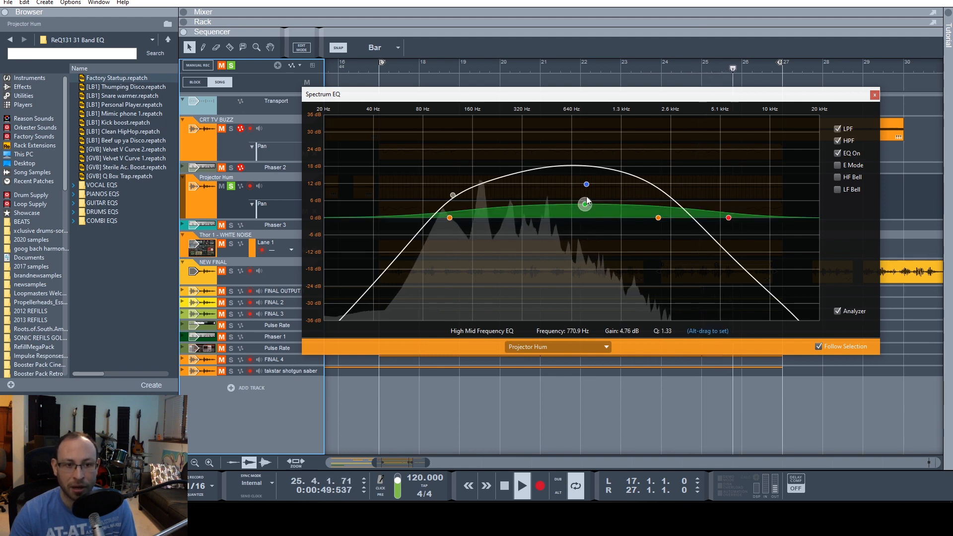
# Solo the Thor 1 - WHITE NOISE track and replay it from bar 17 to examine its spectrum and EQ curve.
pyautogui.click(183, 253)
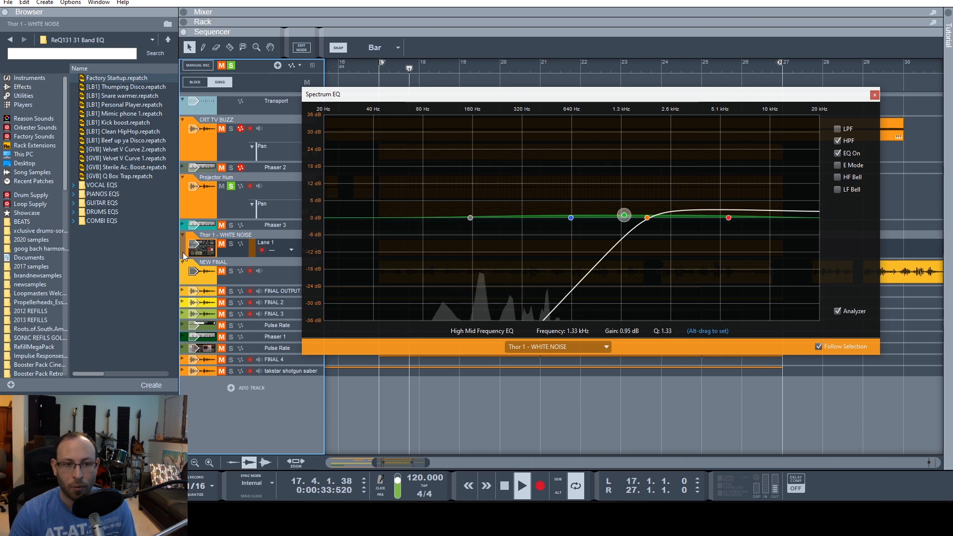
pyautogui.click(231, 243)
pyautogui.click(221, 244)
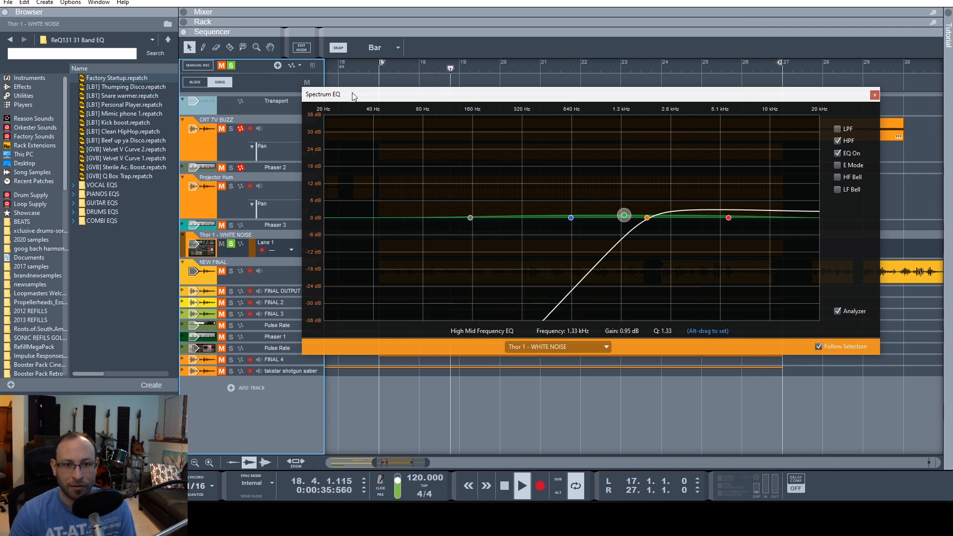
pyautogui.click(379, 68)
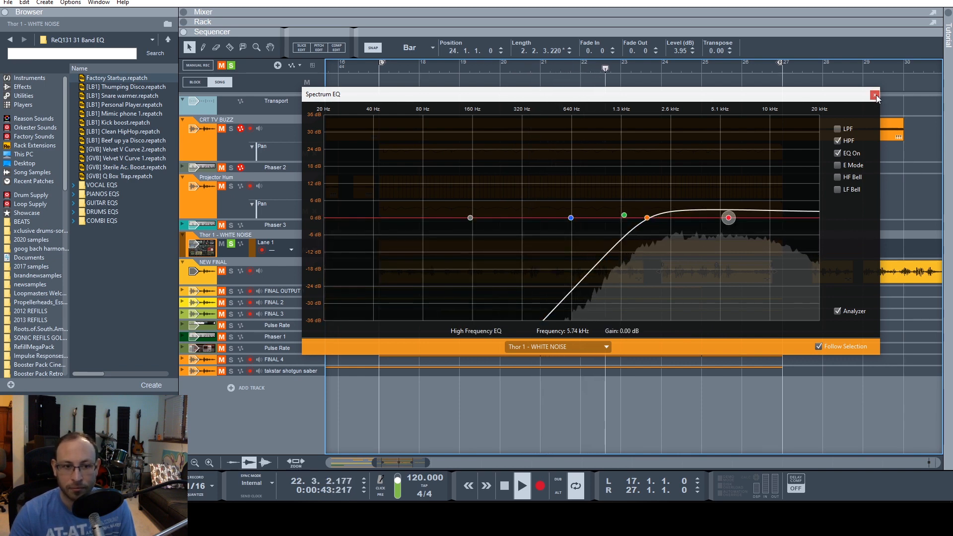
# Switch the solo from white noise to NEW FINAL, examine its EQ curve and close the Spectrum EQ.
pyautogui.click(231, 244)
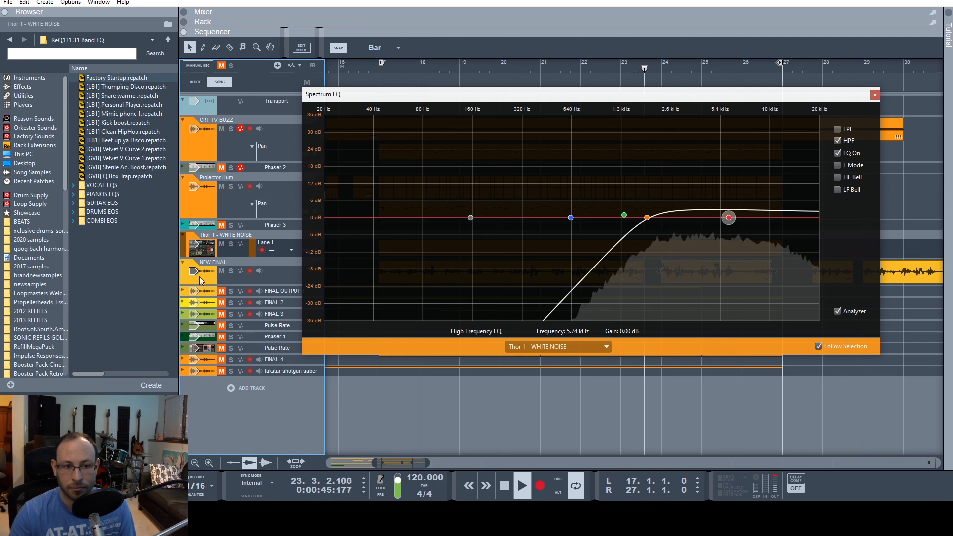
pyautogui.click(231, 271)
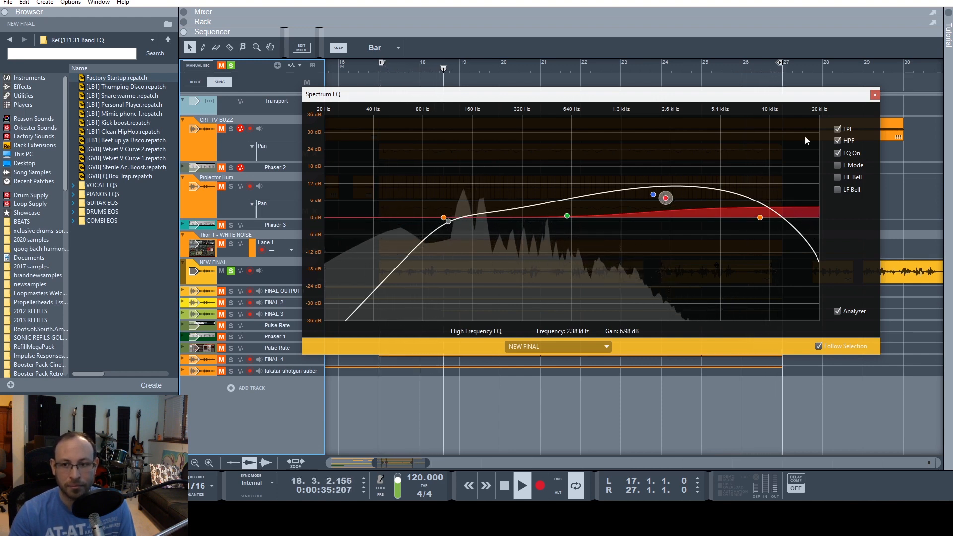
pyautogui.click(875, 94)
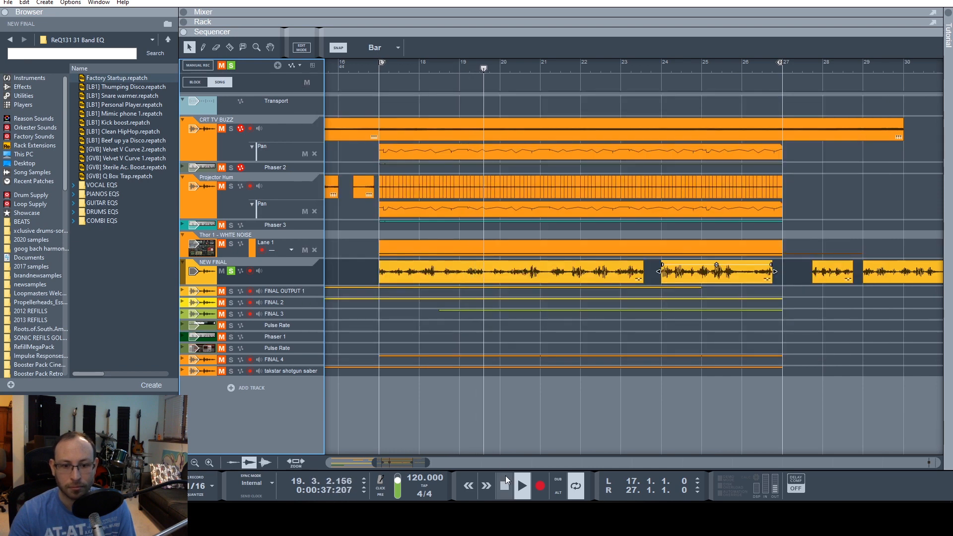